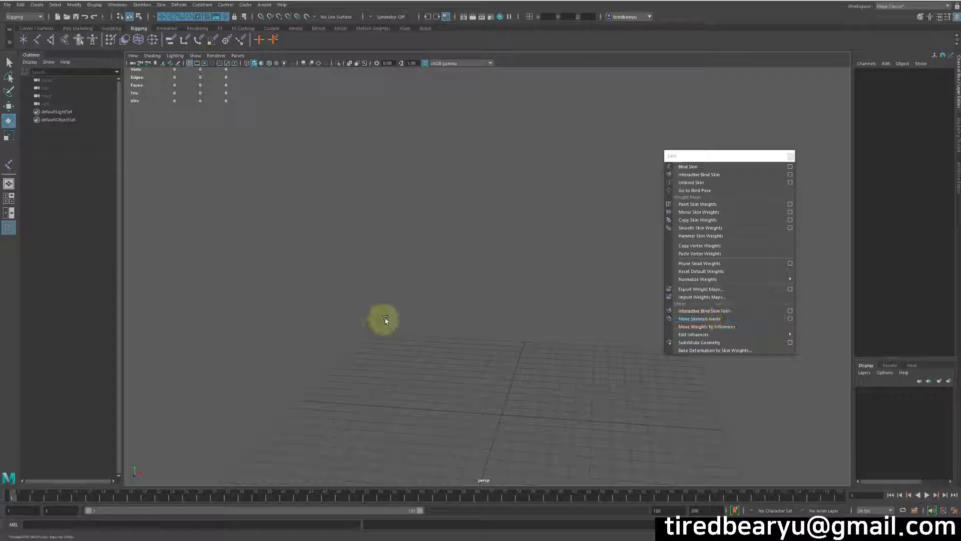
middle_click_drag(481, 351, 474, 342, "alt")
left_click_drag(473, 343, 475, 294, "alt")
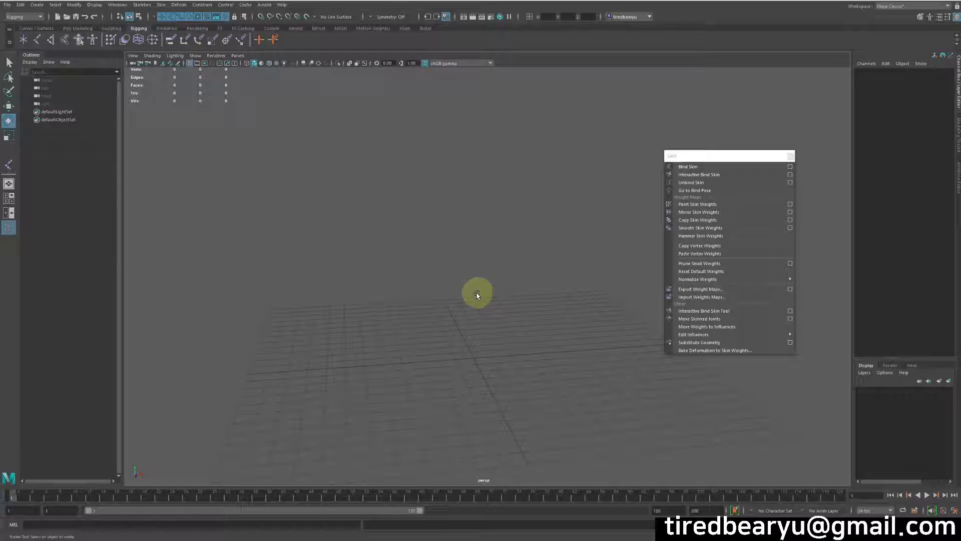
left_click_drag(476, 311, 400, 288, "alt")
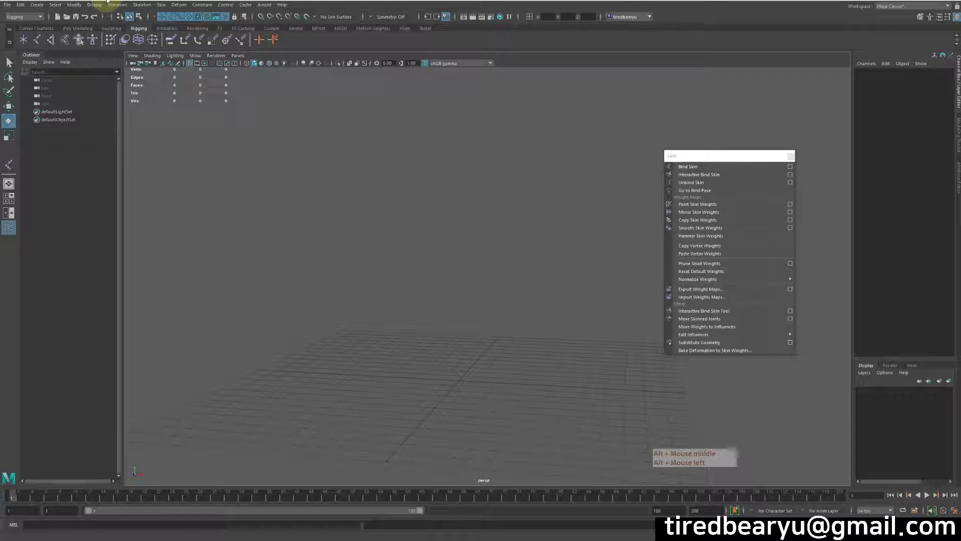
Import the AnatomyHandHumanMale mesh from the Bipeds sculpting base meshes in the Content Browser examples, and close the browser
left_click(161, 5)
mouse_move(141, 4)
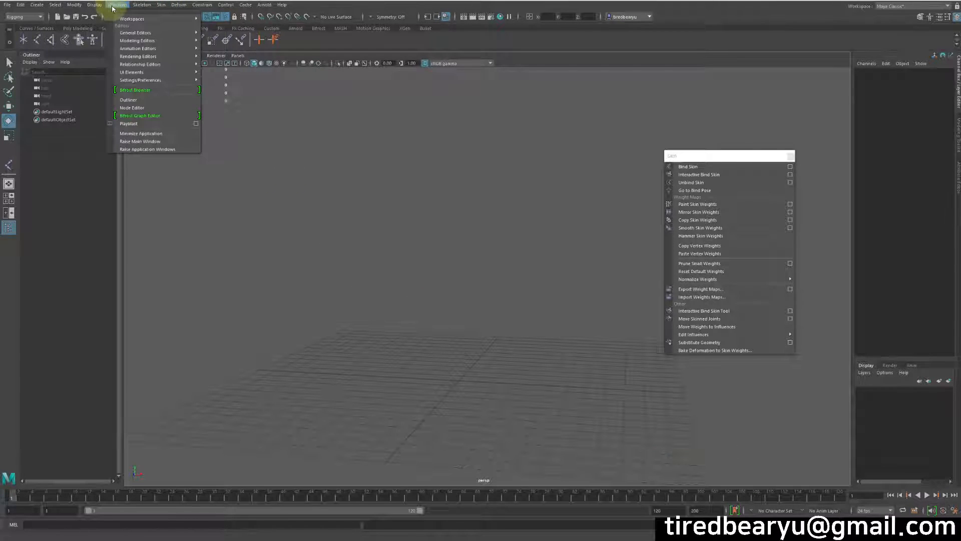
mouse_move(150, 33)
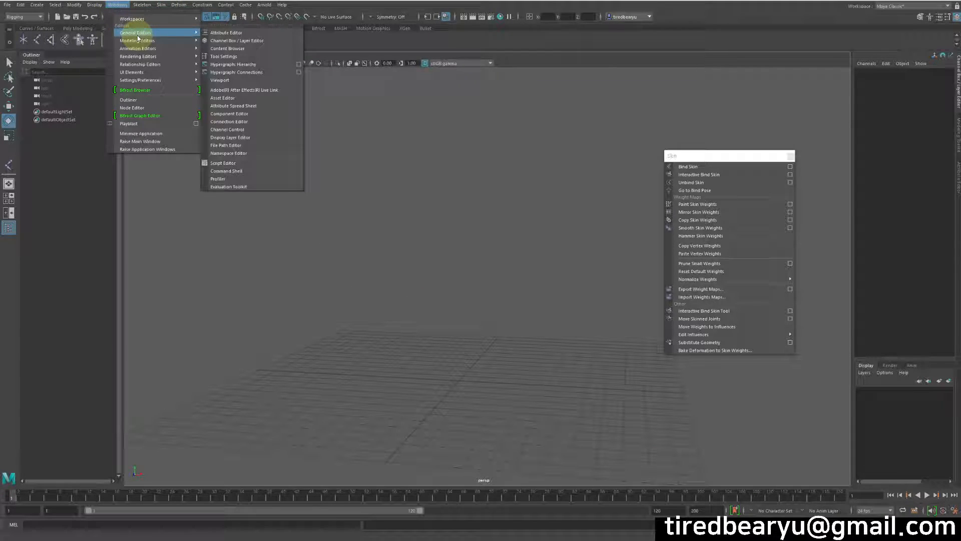
left_click(277, 50)
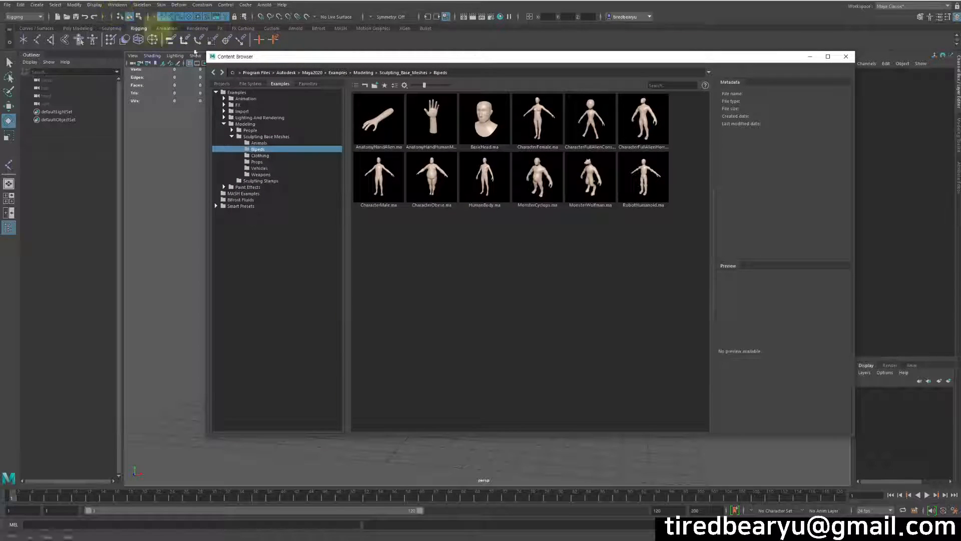
right_click(437, 123)
left_click(452, 125)
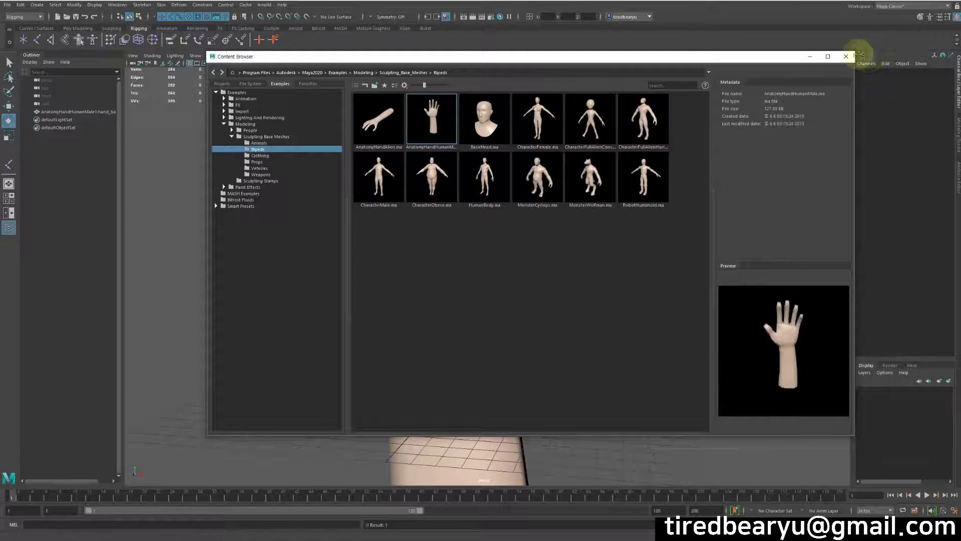
left_click(846, 56)
Scale the hand mesh uniformly to about 0.4 and raise it to about 9.1 in Y so it stands on the grid
scroll(499, 278, "down", 4)
left_click(436, 301)
key("r")
middle_click_drag(607, 311, 442, 326)
key("w")
left_click_drag(468, 282, 471, 169)
scroll(537, 171, "up", 3)
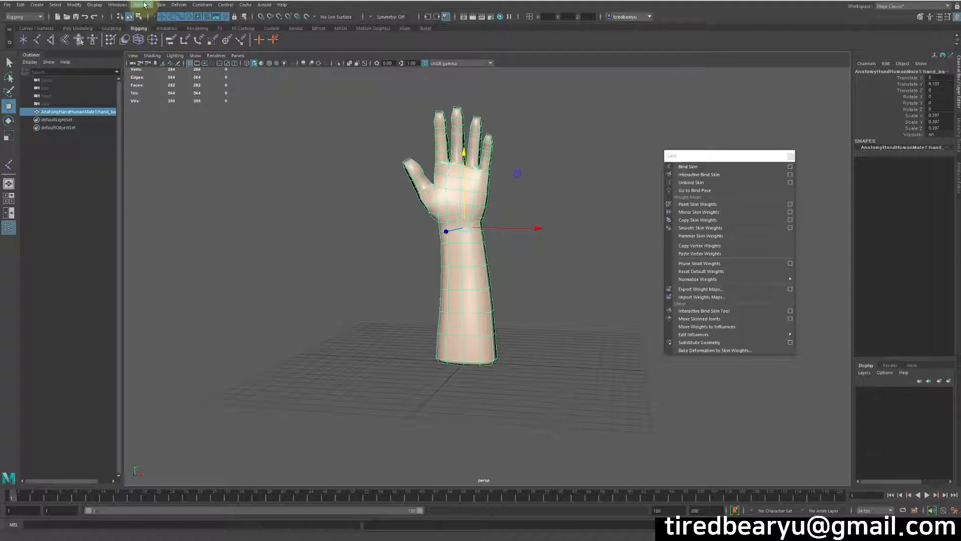
Smooth the hand mesh with one division level and deselect it
left_click(118, 6)
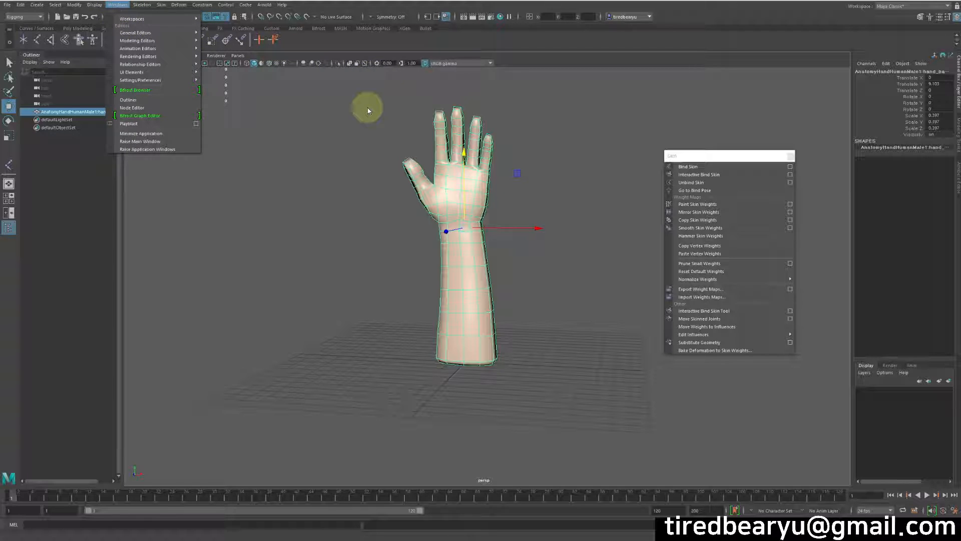
left_click(344, 123)
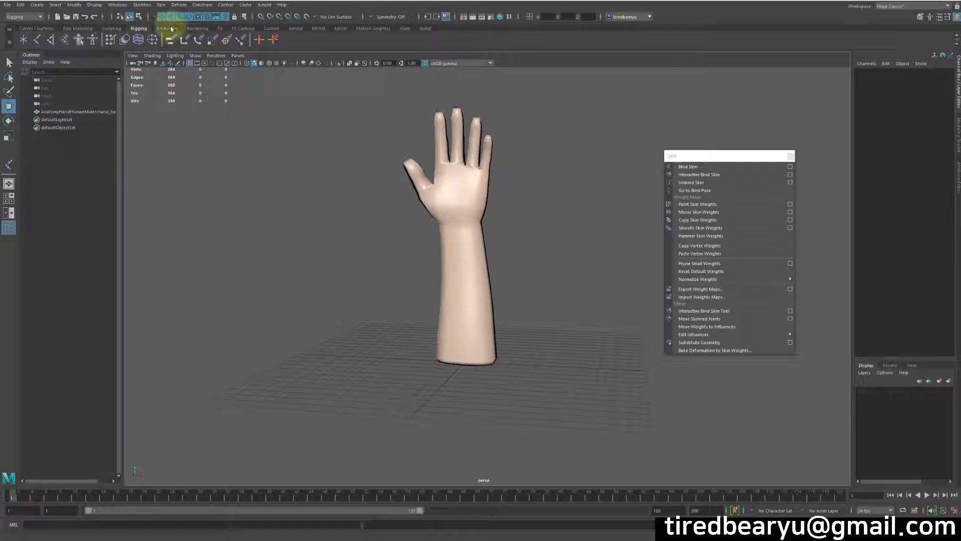
left_click(77, 28)
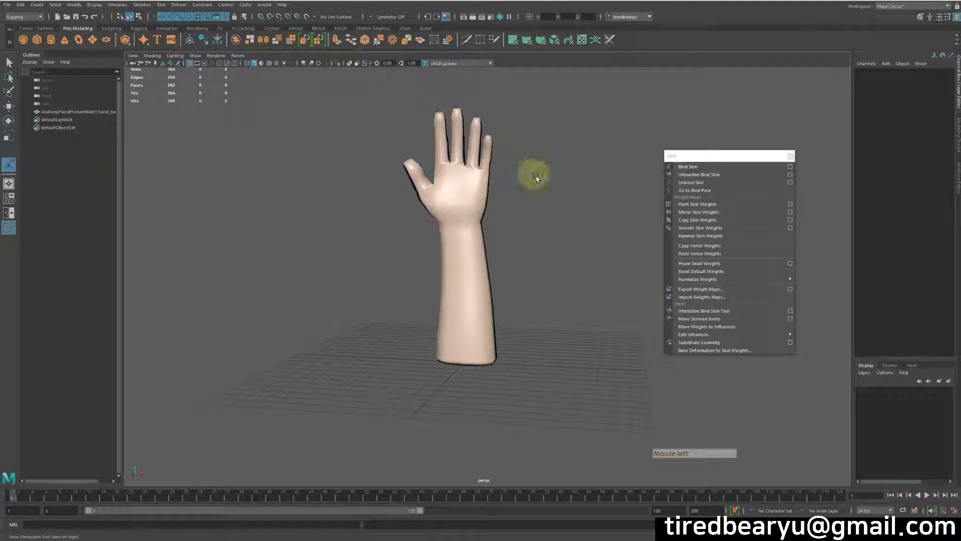
left_click(443, 176)
left_click(277, 40)
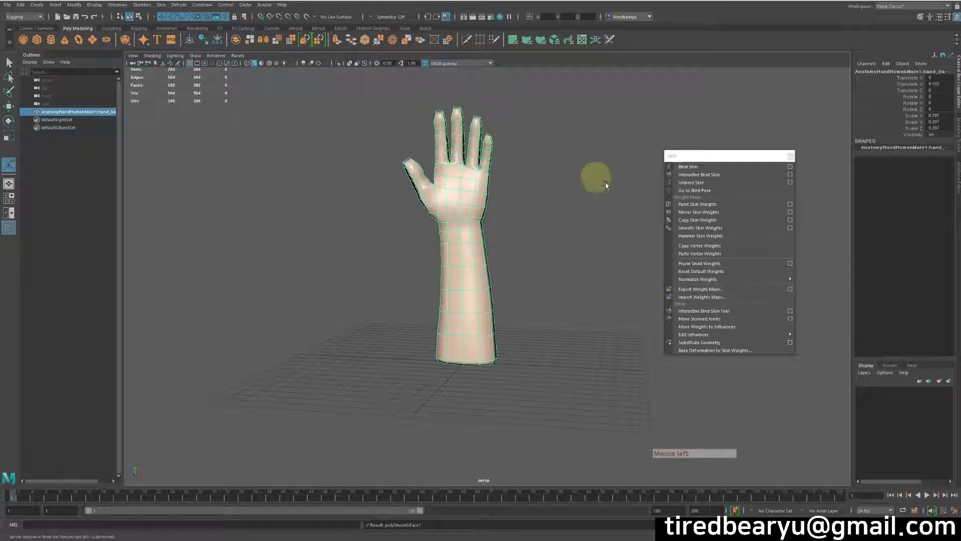
left_click_drag(549, 221, 463, 242, "alt")
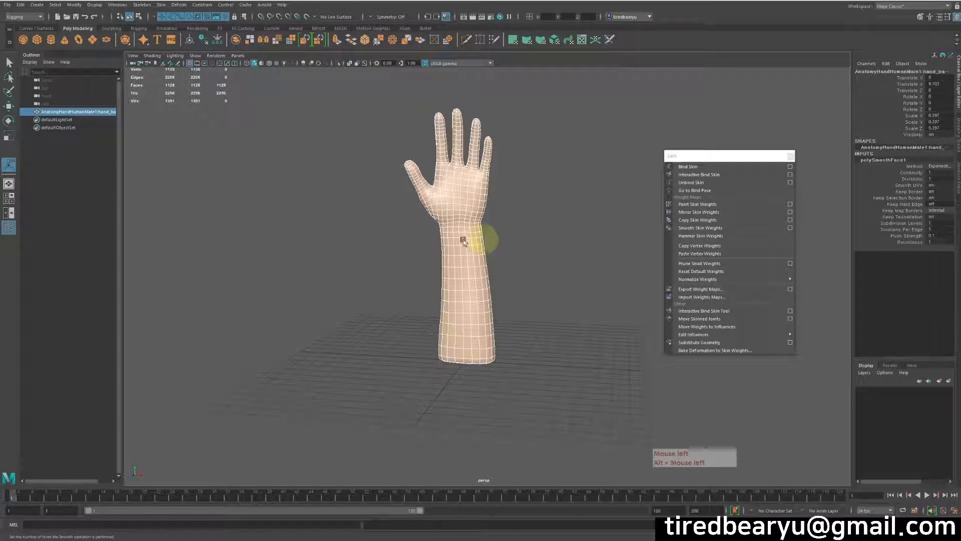
left_click(571, 335)
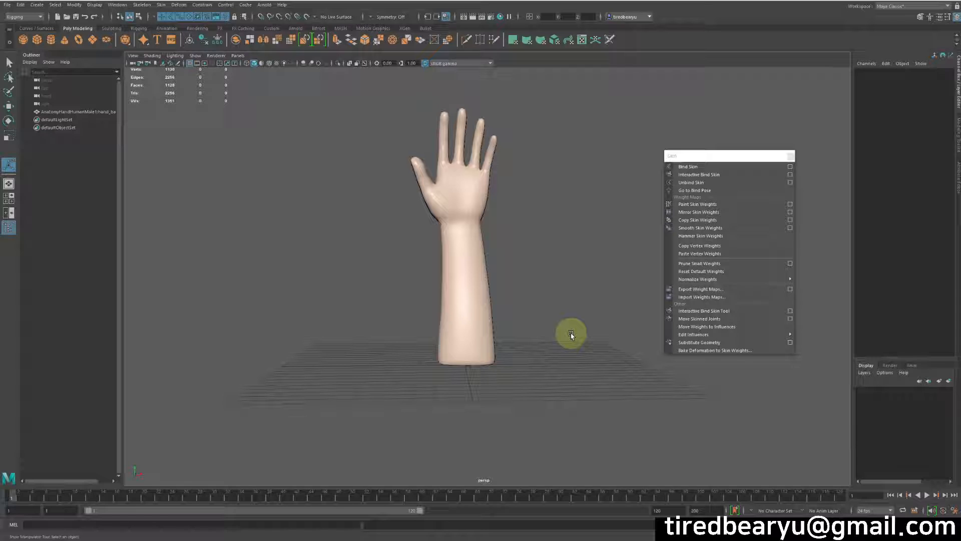
Create a two-joint chain in the side view, from the forearm's bottom end straight up to the wrist, about 9.8 units long
right_click_drag(527, 356, 431, 246, "alt")
left_click_drag(432, 247, 452, 245, "alt")
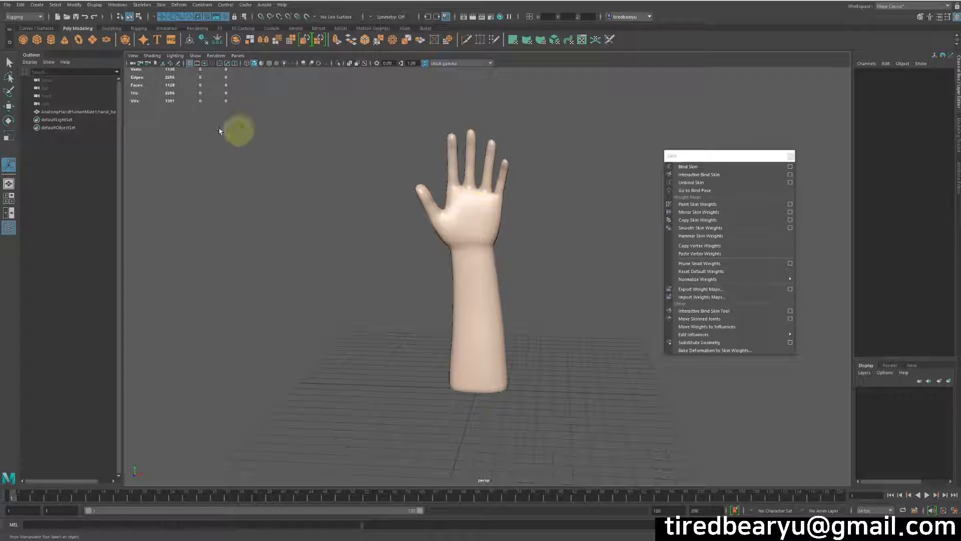
left_click(34, 29)
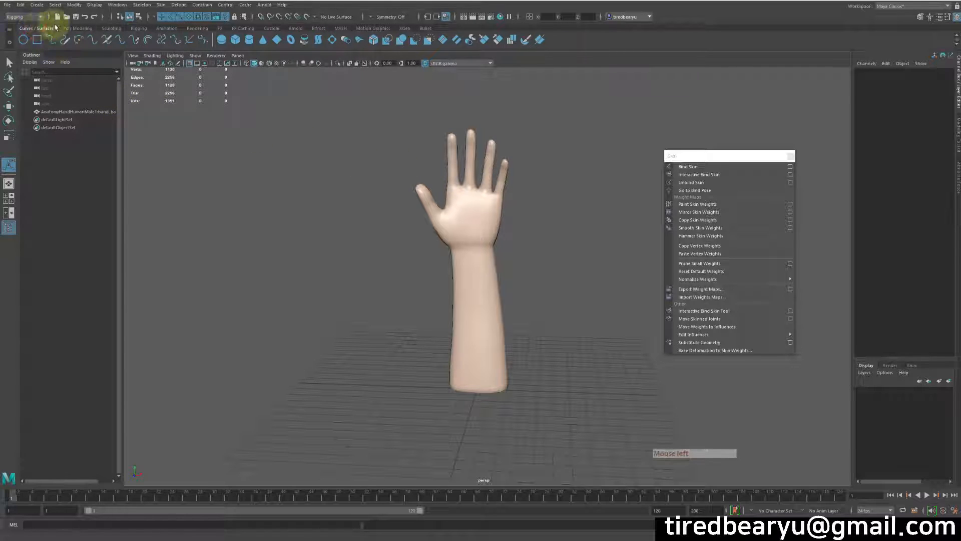
left_click(139, 29)
left_click(24, 39)
key("space")
middle_click_drag(650, 425, 527, 289, "alt")
key("space")
middle_click_drag(556, 344, 604, 440, "alt")
middle_click_drag(479, 333, 629, 410, "alt")
middle_click_drag(360, 324, 398, 388, "alt")
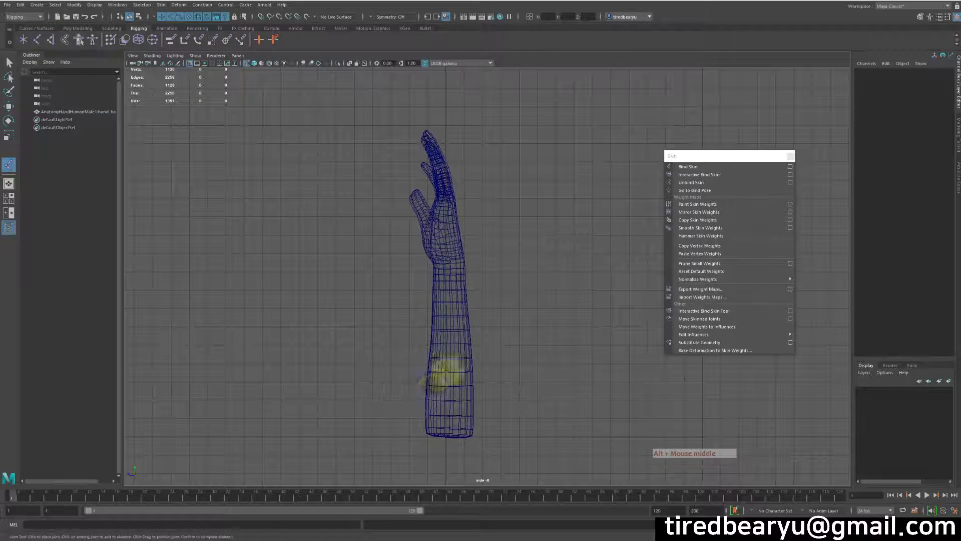
left_click(449, 442)
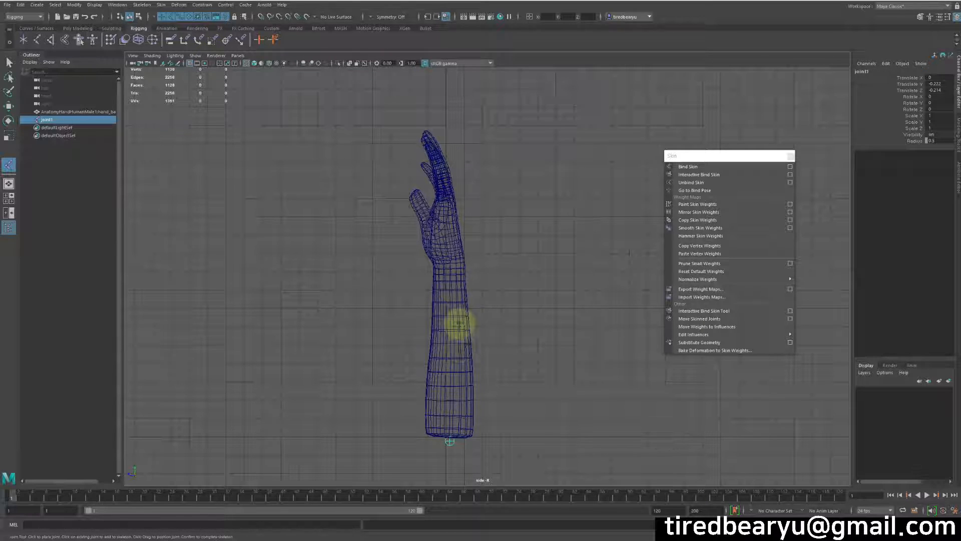
left_click(449, 262)
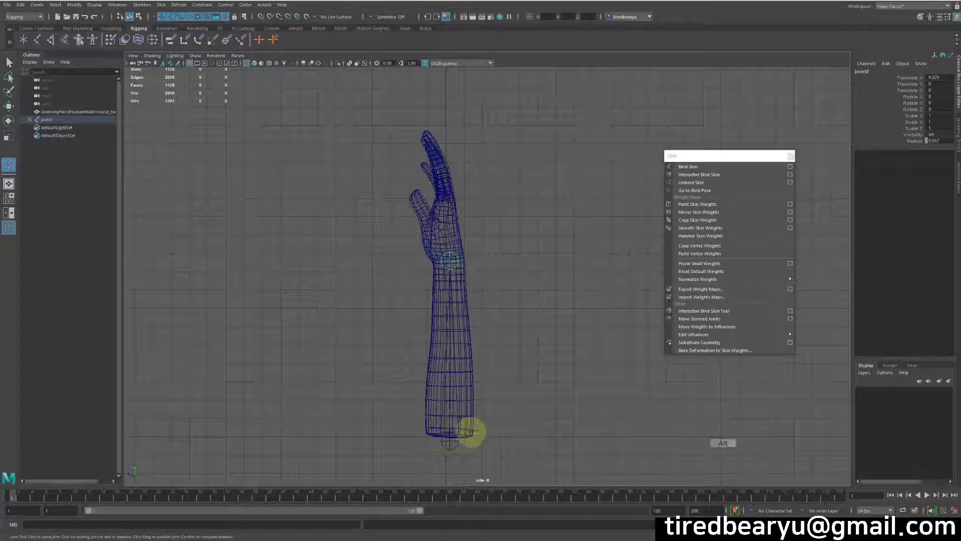
middle_click_drag(467, 433, 515, 444, "alt")
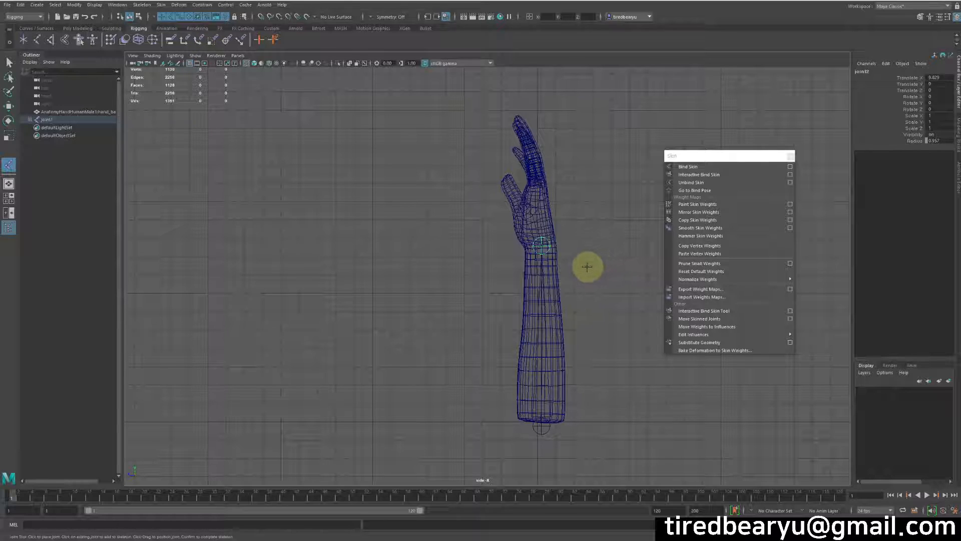
key("Return")
Draw a straight vertical four-joint chain along the middle finger in the front view, starting at the knuckle and ending just above the fingertip
key("space")
middle_click_drag(609, 208, 614, 210, "alt")
left_click_drag(615, 210, 624, 203, "alt")
middle_click_drag(614, 210, 526, 241, "alt")
left_click_drag(525, 240, 551, 162, "alt")
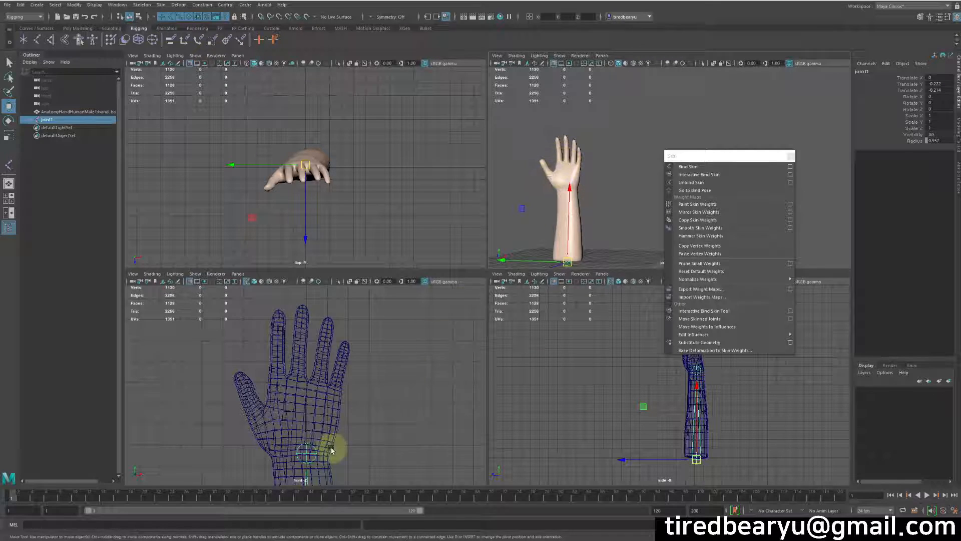
key("space")
middle_click_drag(476, 257, 432, 301, "alt")
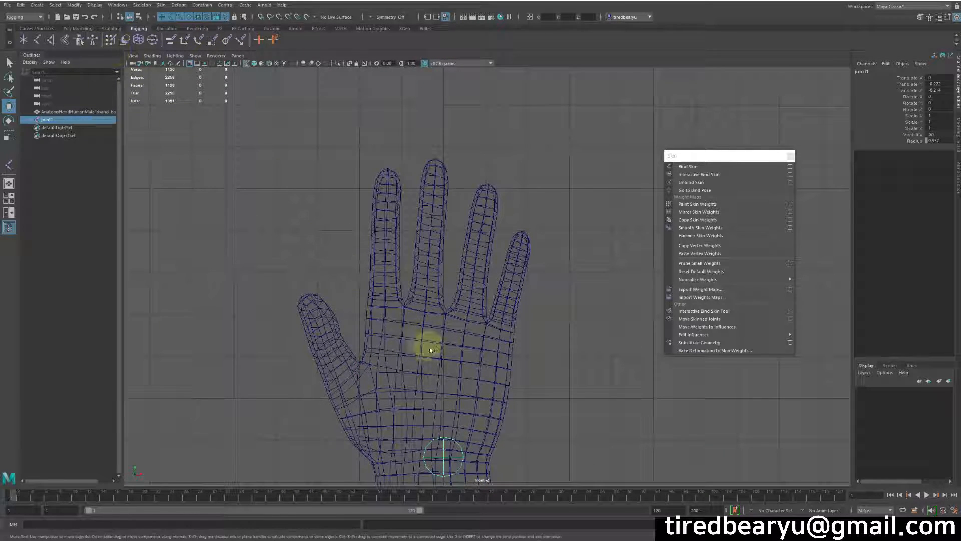
left_click(9, 164)
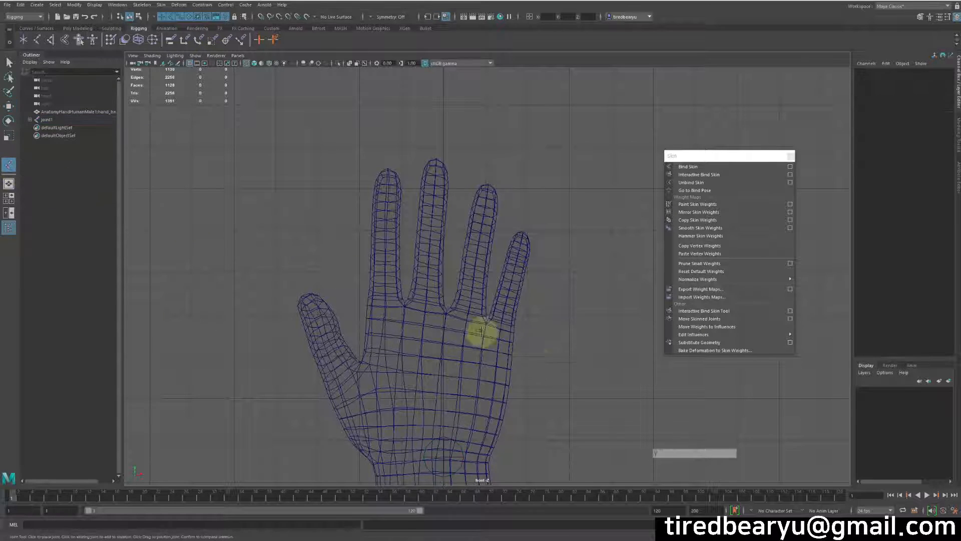
left_click(426, 314, "shift")
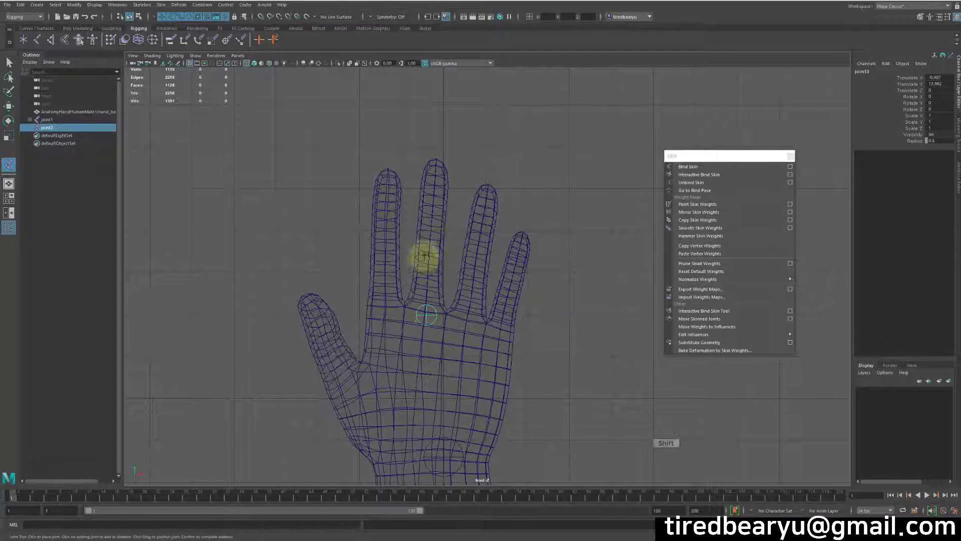
left_click(424, 255, "shift")
left_click(428, 212, "shift")
left_click(428, 150, "shift")
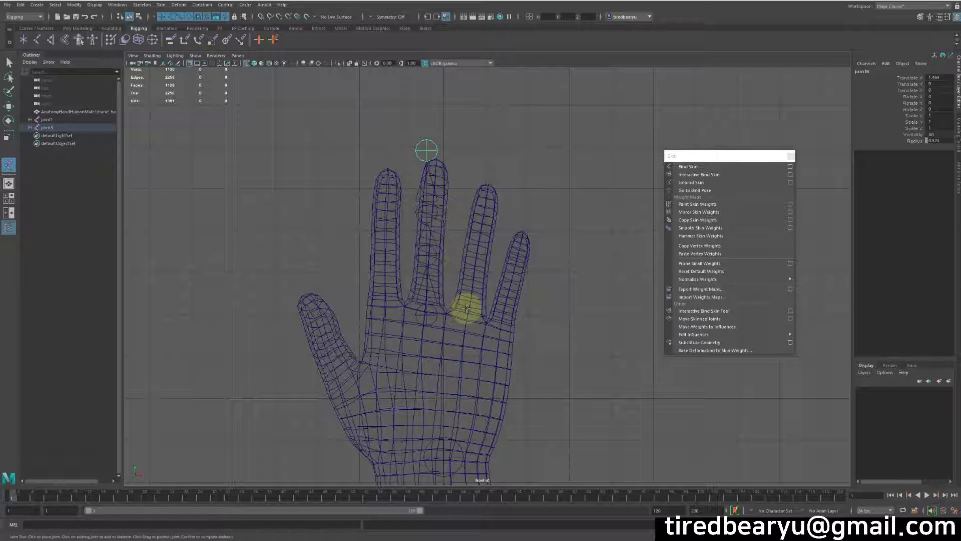
Duplicate the middle finger joint chain four times and spread the copies out towards the thumb side of the hand
key("w")
middle_click_drag(416, 330, 441, 326)
key("z")
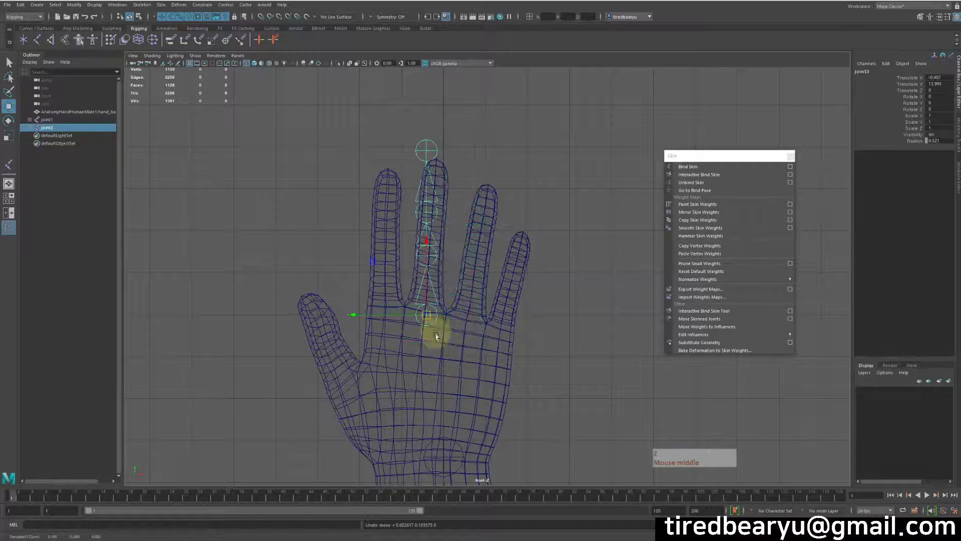
key("ctrl+d")
middle_click_drag(457, 358, 322, 395)
key("ctrl+d")
key("ctrl+d")
key("ctrl+d")
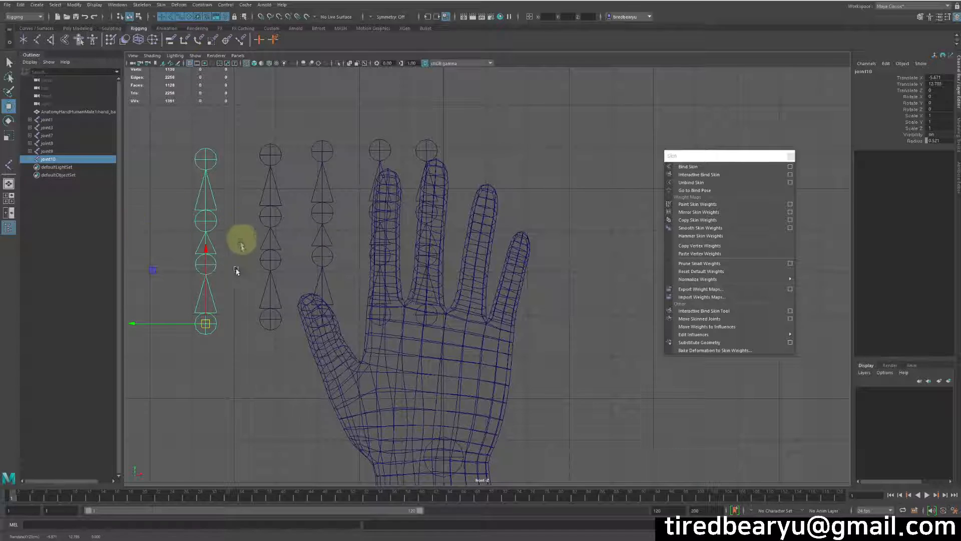
Place the outermost chain copy at the thumb base and move the two other spare copies over to the ring and little fingers
middle_click_drag(216, 344, 368, 449)
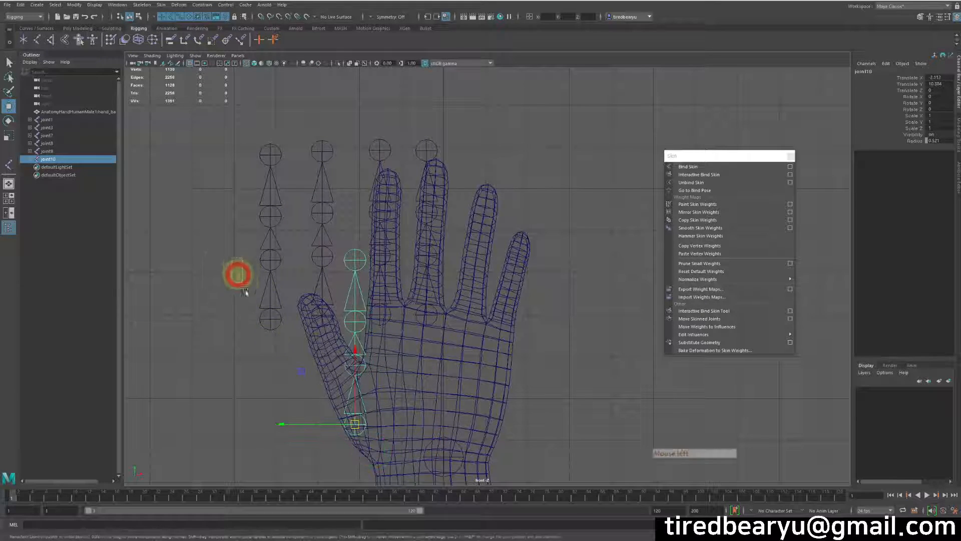
left_click_drag(237, 268, 286, 349)
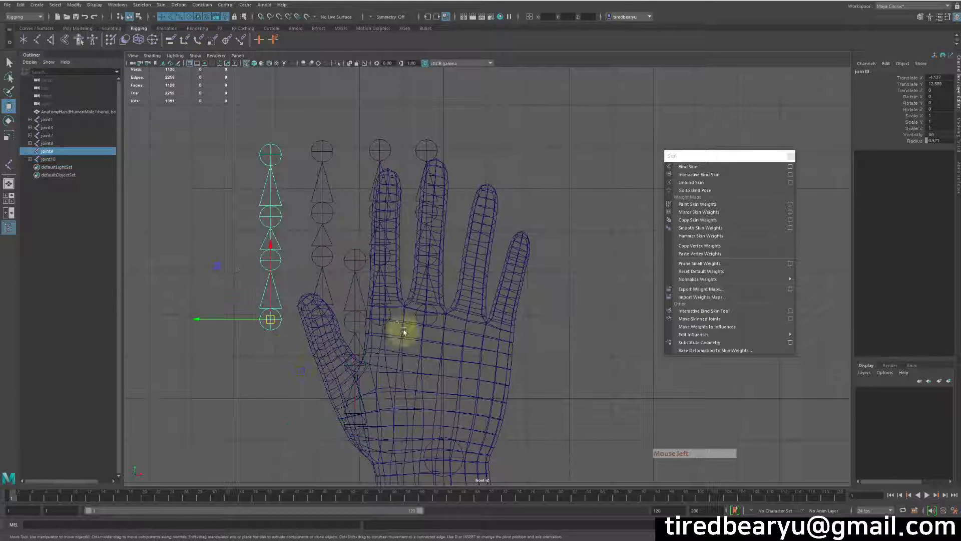
left_click(318, 292, "shift")
middle_click_drag(344, 354, 559, 360)
left_click(559, 360)
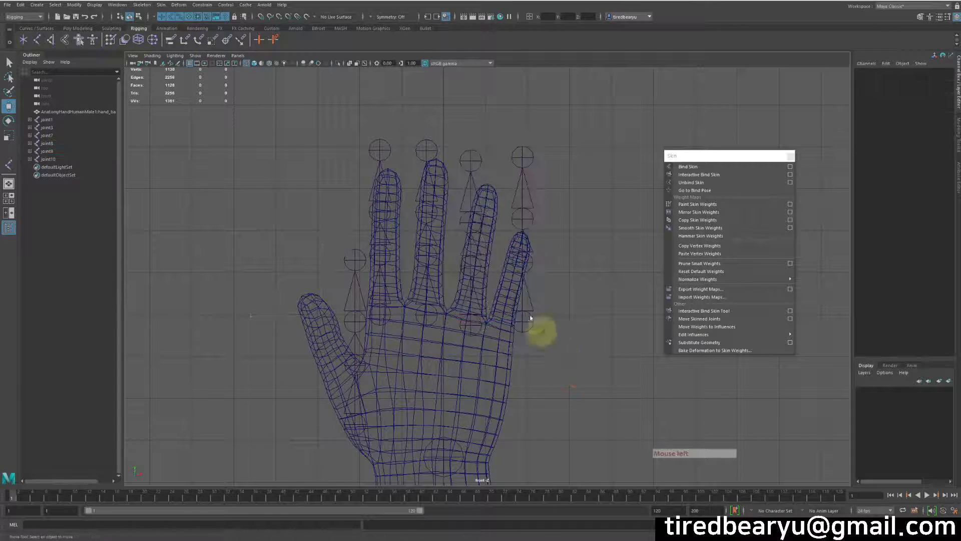
Lower the little and ring finger chains so their root joints sit on those fingers' knuckles
left_click_drag(501, 289, 540, 356)
middle_click_drag(545, 363, 525, 382)
left_click(569, 359)
left_click_drag(450, 291, 480, 346)
middle_click_drag(490, 372, 488, 371)
middle_click_drag(358, 434, 379, 360, "alt")
left_click_drag(365, 336, 444, 370)
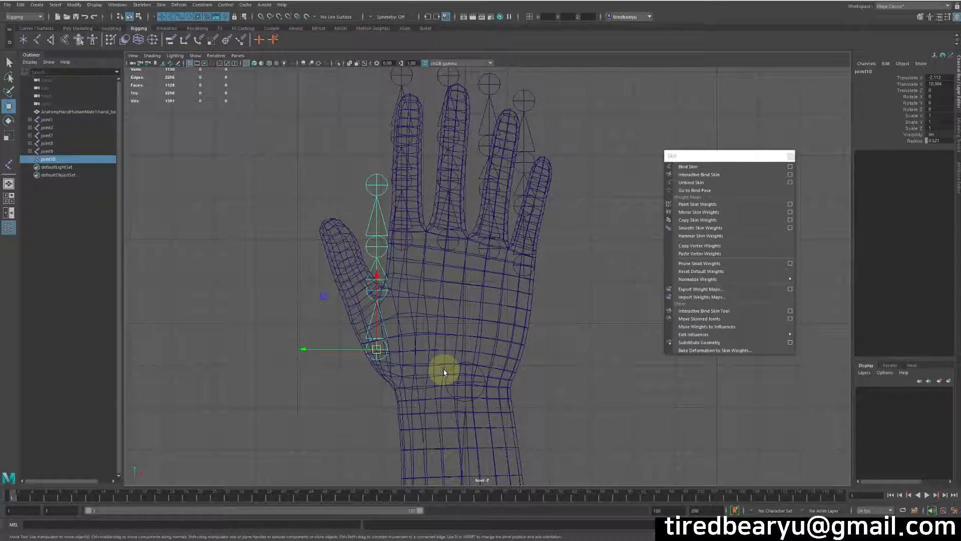
key("e")
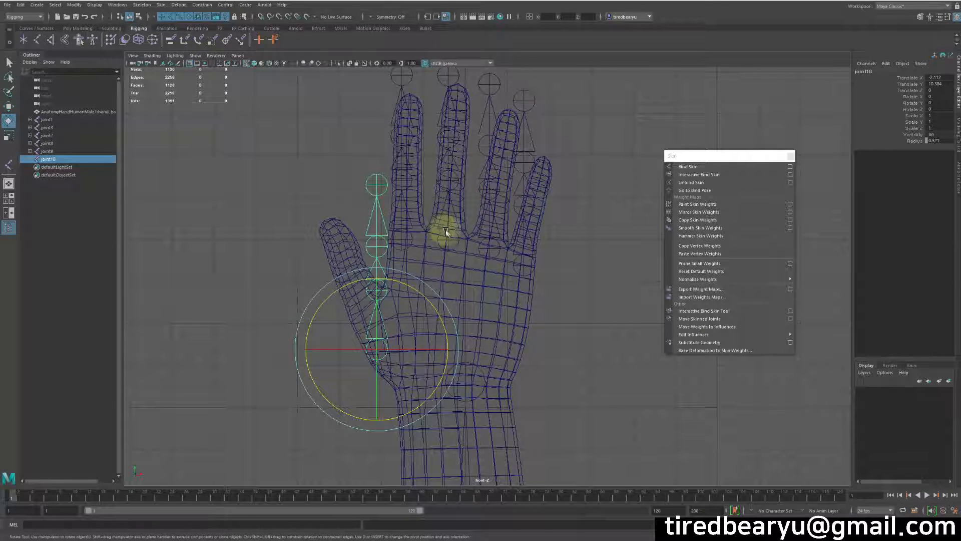
Shift the index finger joint chain slightly so its root is centred on the index knuckle, and clear the selection
left_click(403, 228)
key("w")
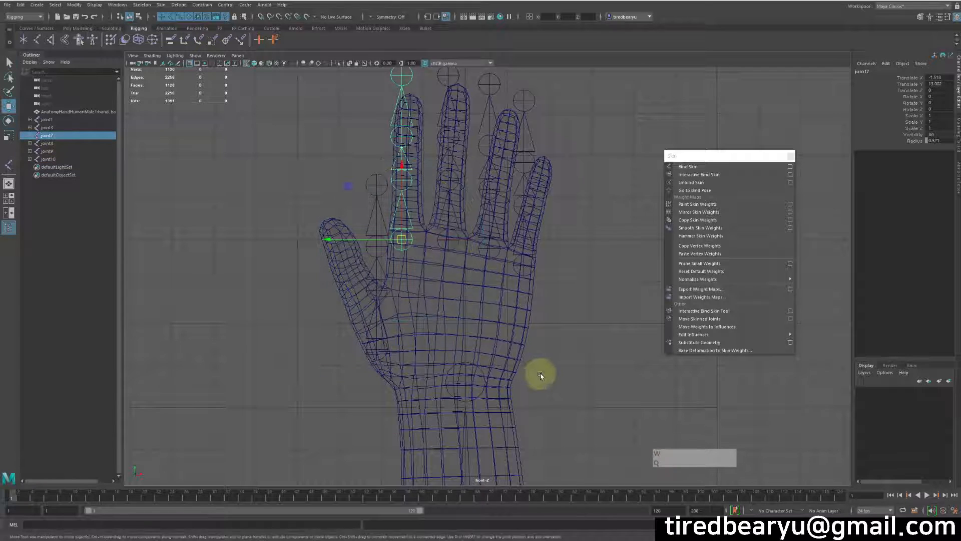
key("e")
left_click_drag(458, 210, 475, 230)
key("ctrl+z")
left_click(649, 302)
left_click_drag(413, 196, 446, 175)
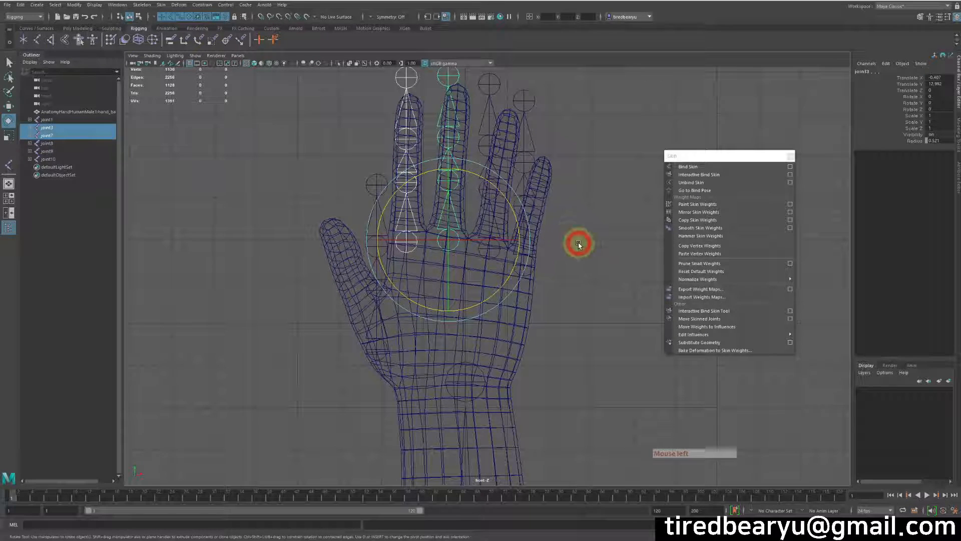
left_click(579, 244)
Try moving the second joint of the index finger chain, and undo the move
left_click(409, 219)
key("q")
left_click(411, 186)
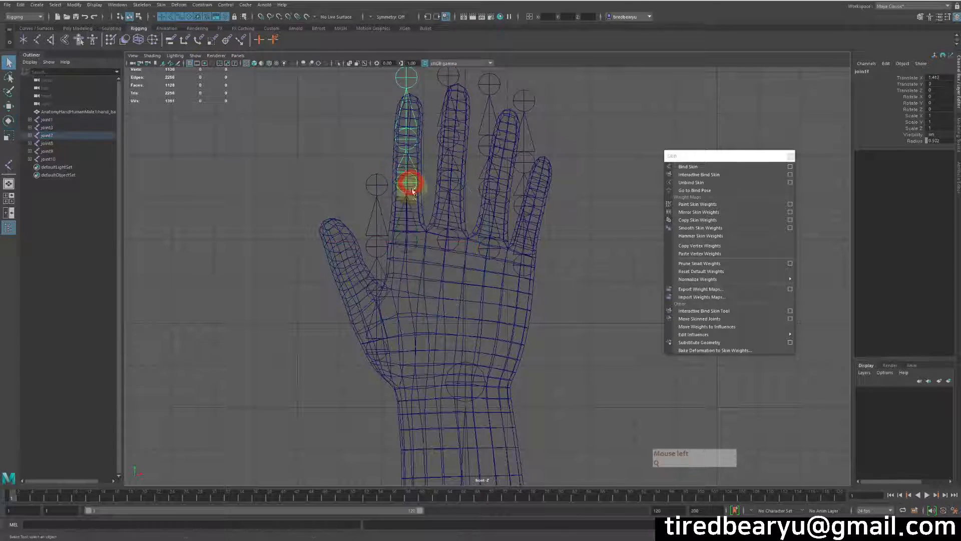
key("w")
middle_click_drag(456, 257, 339, 221)
key("z")
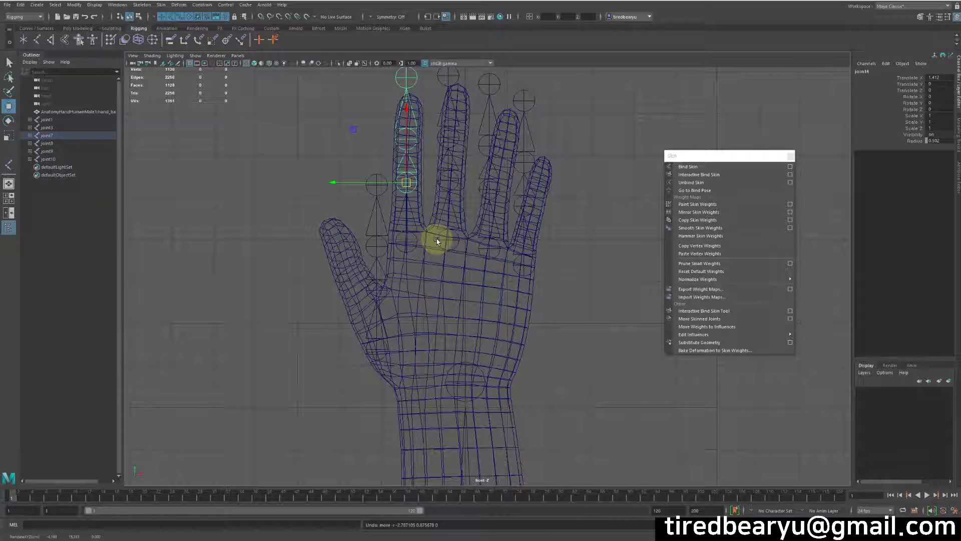
Rotate the little finger joint chain about -16 degrees around Z and shift its root back onto the little knuckle
left_click(527, 260)
key("e")
left_click_drag(576, 210, 584, 232)
key("w")
middle_click_drag(624, 274, 607, 264)
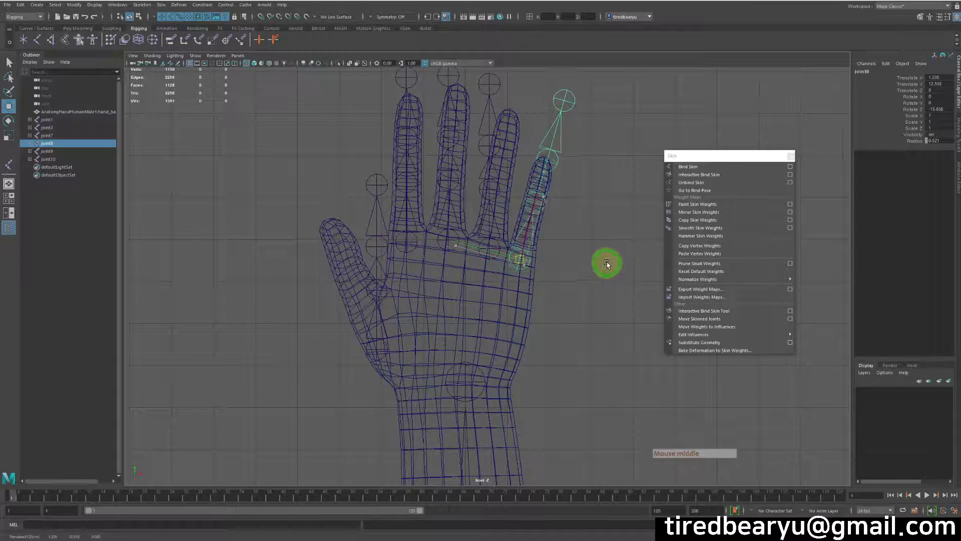
Rotate the ring finger joint chain to follow the finger's slant and reposition its root on the ring knuckle
left_click(495, 257)
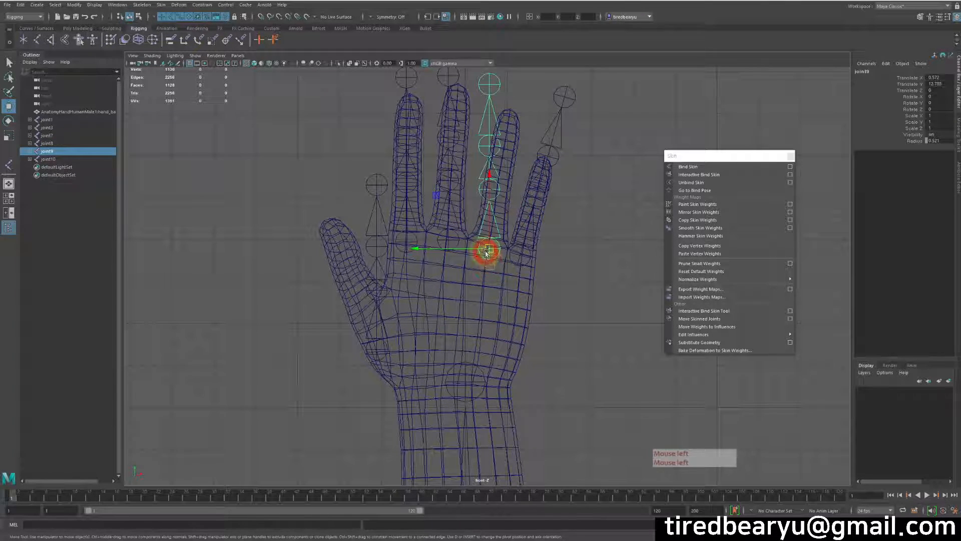
key("e")
left_click_drag(579, 269, 592, 304)
key("w")
middle_click_drag(592, 303, 618, 299)
key("e")
key("w")
left_click(618, 299)
Tilt the middle finger joint chain about its knuckle to follow the finger, and lower the index finger chain slightly
left_click(440, 240)
middle_click_drag(463, 286, 460, 288)
key("e")
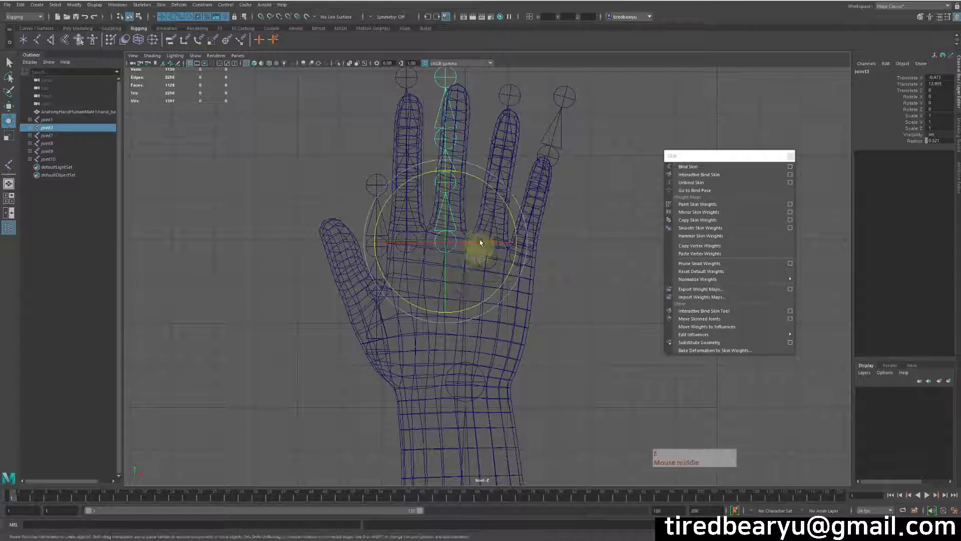
left_click_drag(498, 195, 498, 201)
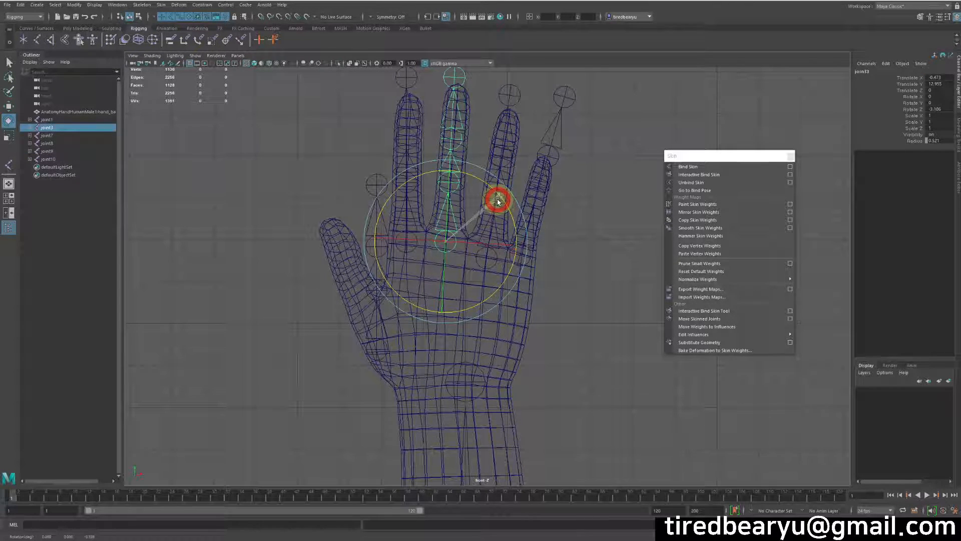
middle_click(468, 231)
key("w")
left_click(407, 245)
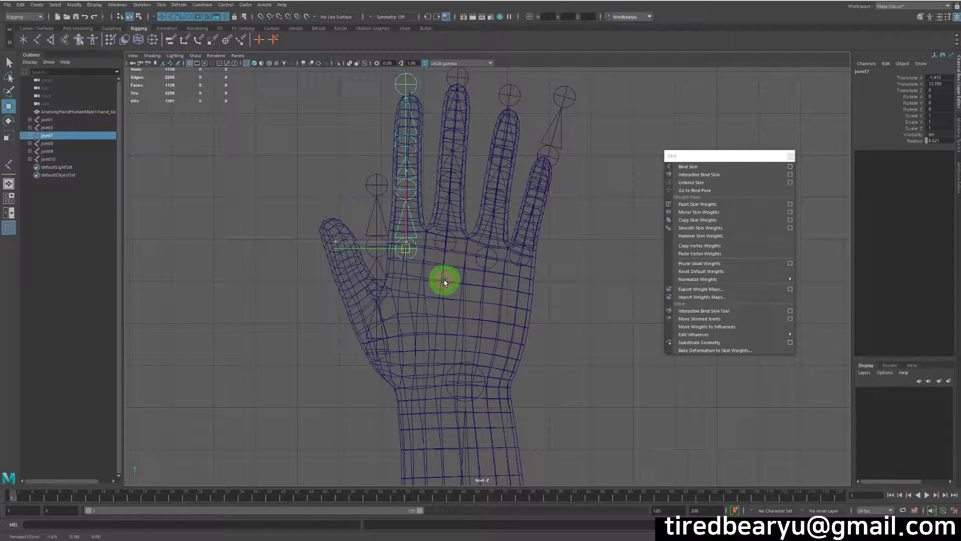
Rotate the spare joint chain beside the thumb and place it along the thumb with its root near the wrist
left_click(365, 311)
key("e")
middle_click_drag(458, 386, 587, 336)
key("w")
left_click(581, 332)
Lower the little finger chain's root slightly and nudge the index finger chain up on its knuckle
middle_click_drag(561, 293, 549, 324, "alt")
left_click(522, 272)
key("w")
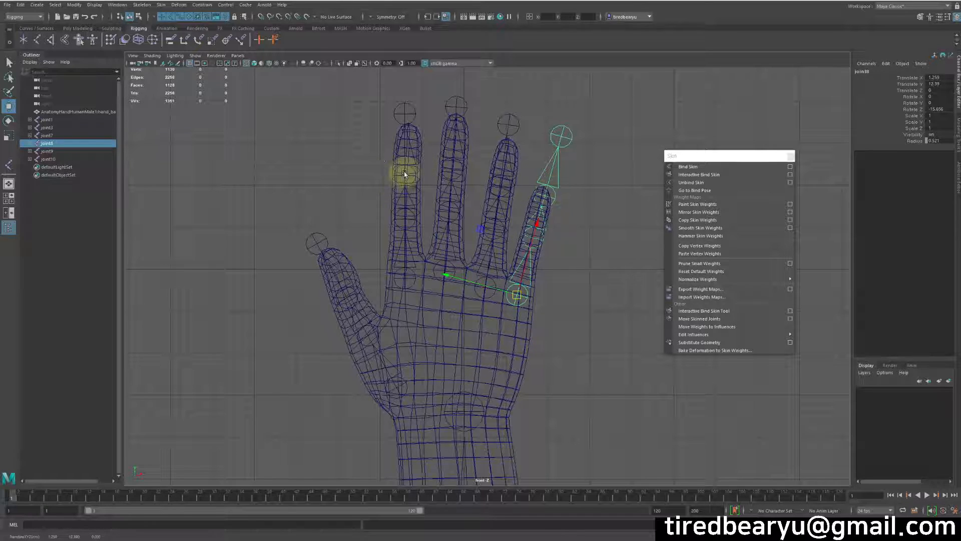
left_click(402, 271)
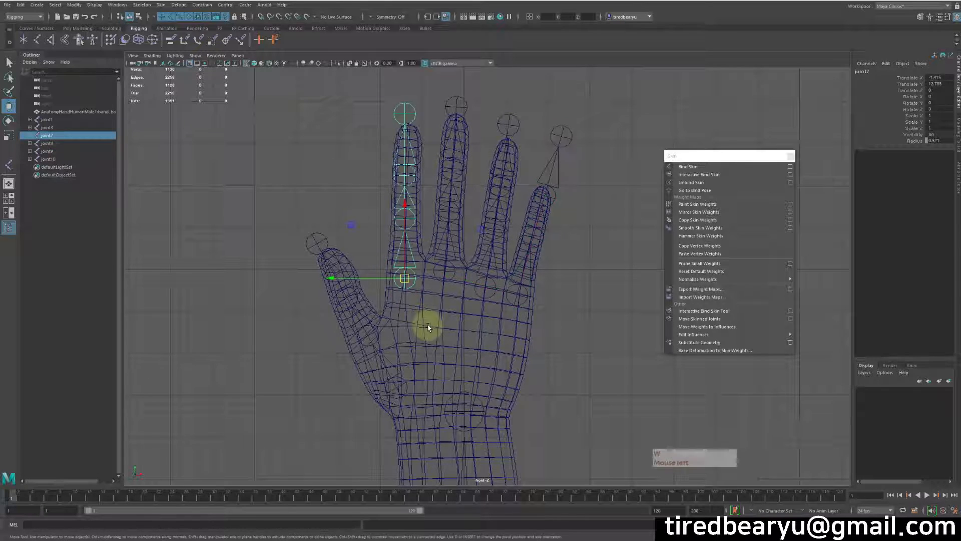
key("r")
left_click(533, 300)
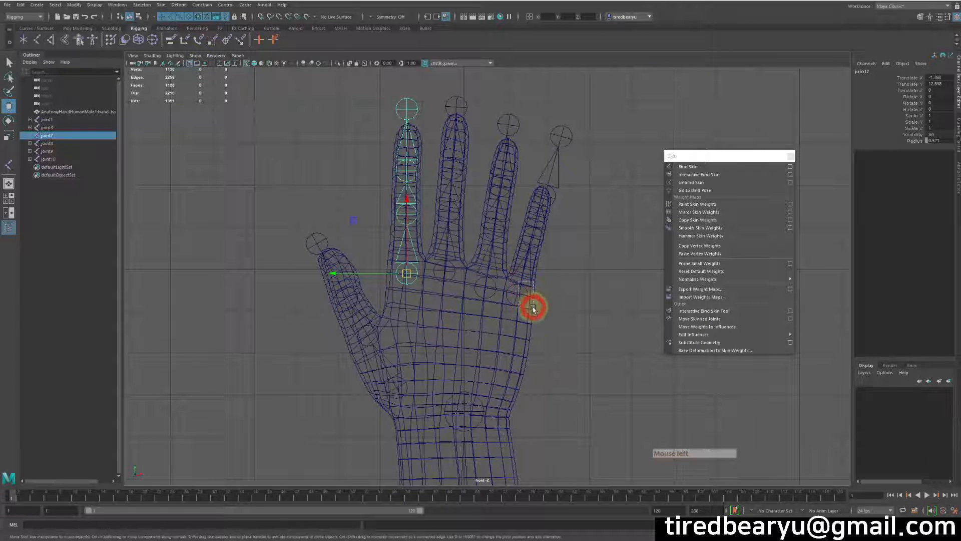
Scale the little finger chain's root joint along X to about 0.77
key("q")
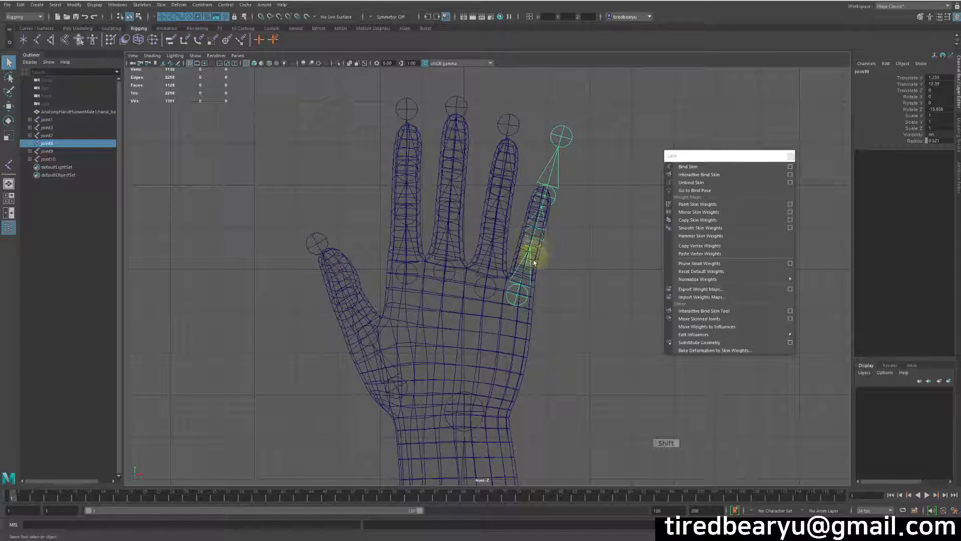
key("r")
left_click_drag(535, 226, 530, 239)
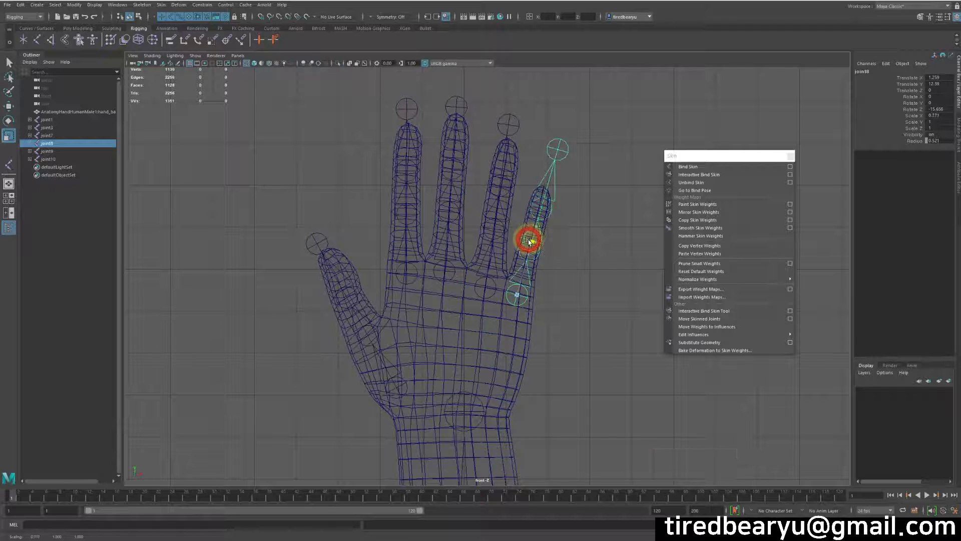
Scale the little finger chain's second and third joints along X so the end joint sits near the fingertip
left_click(543, 238)
key("r")
left_click(549, 186)
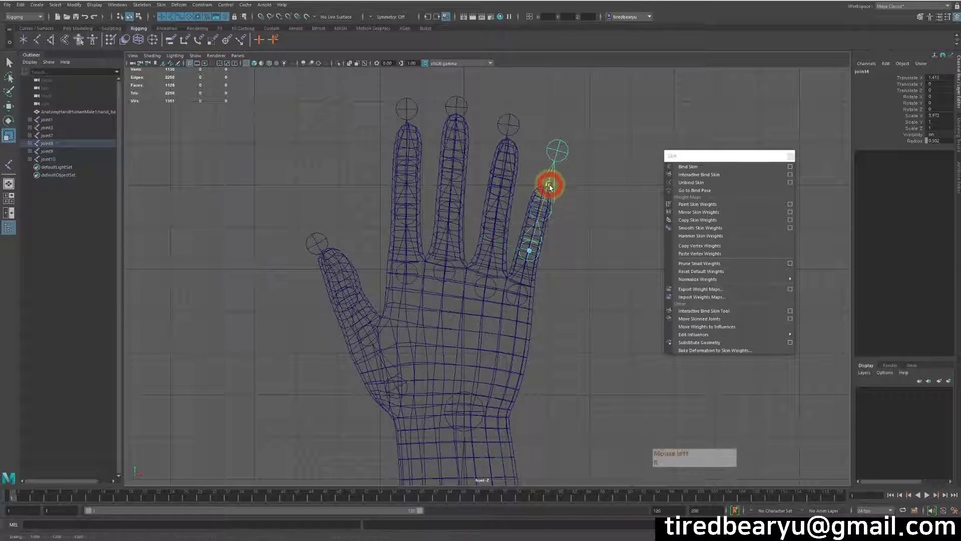
left_click(545, 213)
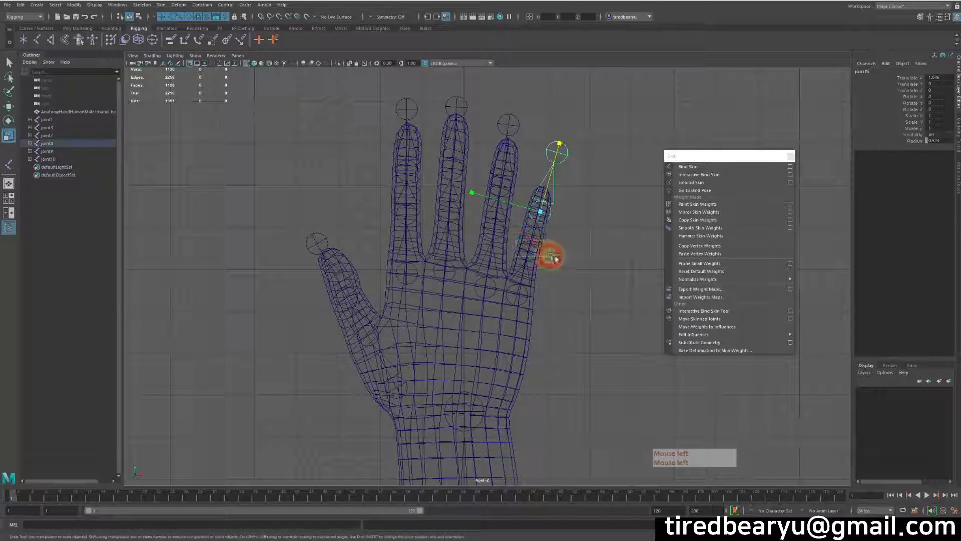
left_click_drag(545, 203, 547, 197)
left_click(589, 215)
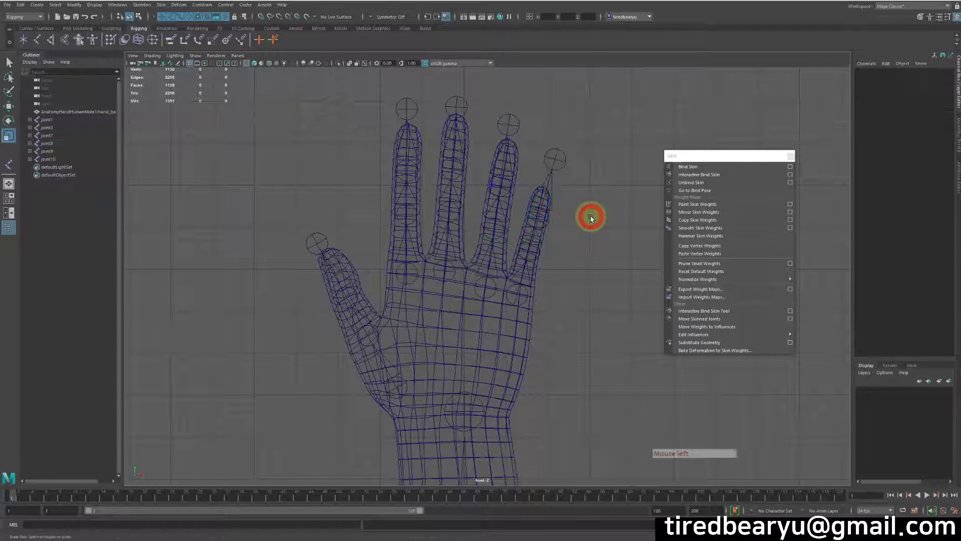
left_click(555, 219)
left_click_drag(558, 163, 552, 181)
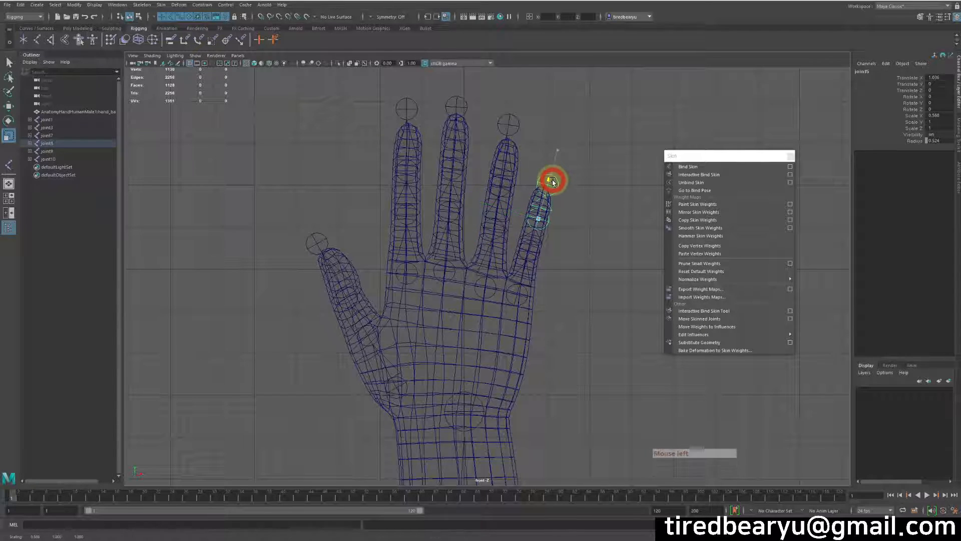
Rotate the little finger chain to about -14 degrees around Z, nudge its root on the knuckle, and clear the selection
key("e")
left_click(518, 290)
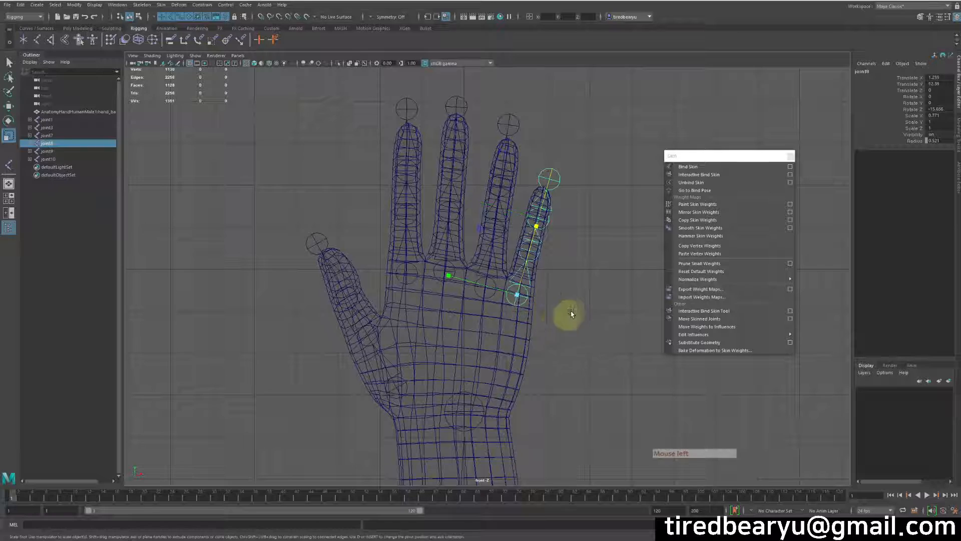
left_click(575, 254)
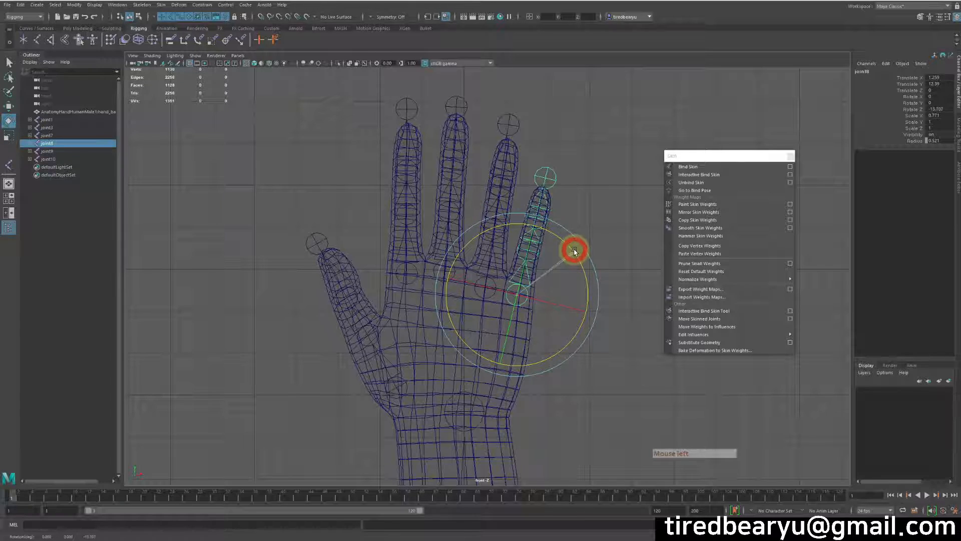
key("w")
left_click_drag(517, 295, 519, 292)
left_click(603, 309)
Rotate the ring finger chain slightly to follow its finger and scale it shorter so it ends near the fingertip
left_click(482, 287)
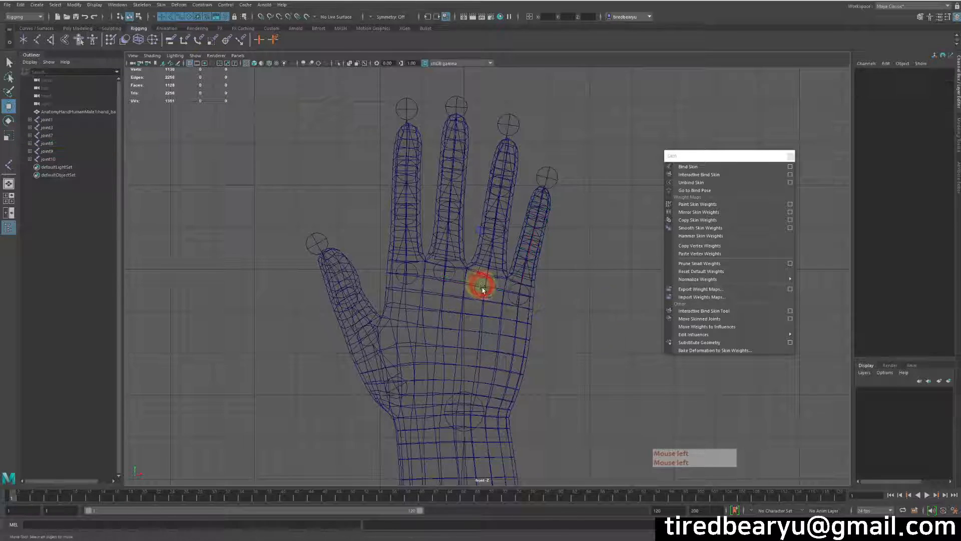
key("e")
left_click_drag(523, 232, 527, 230)
key("r")
left_click(499, 222)
left_click(484, 284)
left_click_drag(497, 221, 494, 227)
Scale the index finger chain shorter to match its fingertip and lower the middle finger chain slightly
left_click(406, 247)
left_click_drag(411, 205, 408, 217)
left_click(444, 285)
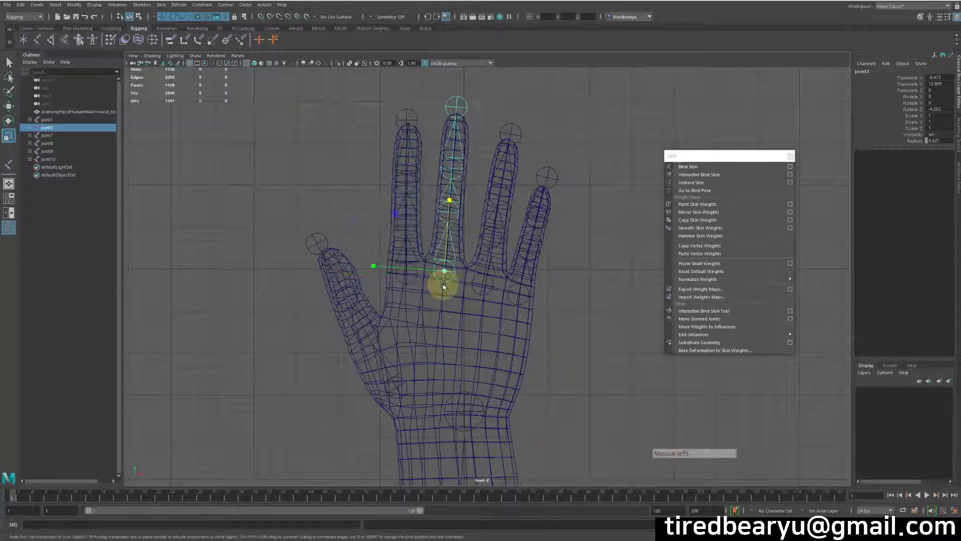
key("w")
middle_click_drag(454, 299, 454, 303)
Refine the thumb chain's rotation to about 28 degrees around Z and shift its root to fit the thumb base
left_click_drag(364, 370, 435, 415)
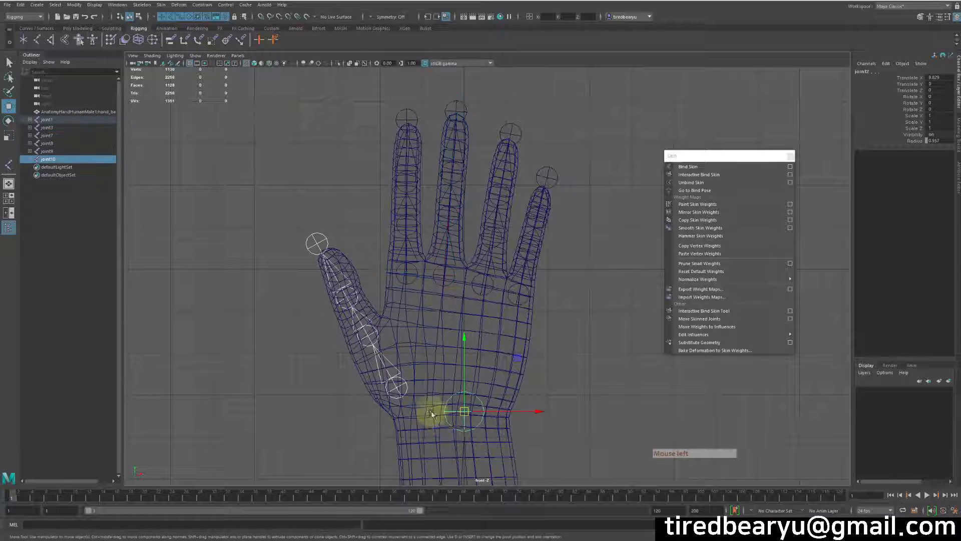
left_click_drag(356, 370, 391, 398)
key("e")
left_click_drag(433, 326, 436, 322)
key("w")
middle_click_drag(436, 322, 549, 349)
Examine how the four finger joint chains line up in depth with the hand mesh in the perspective view
key("space")
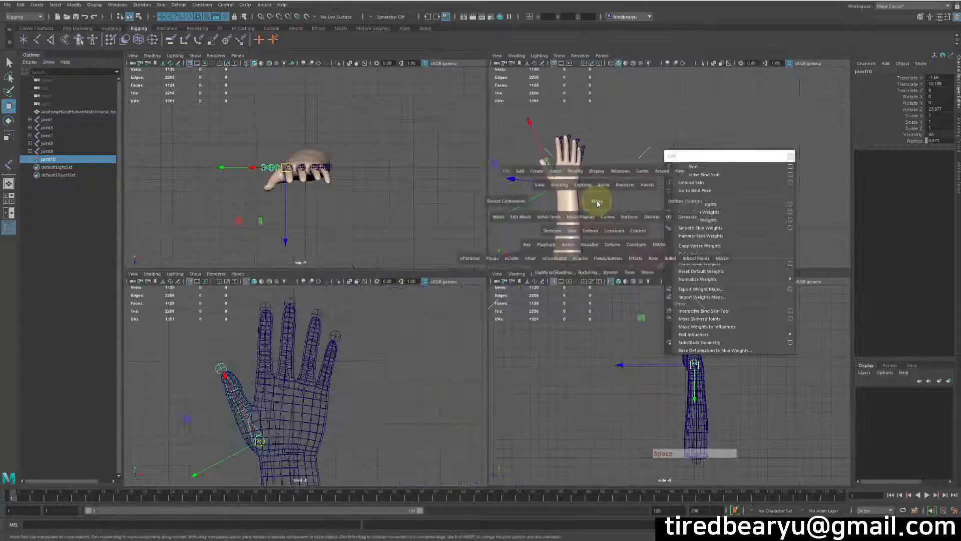
key("space")
mouse_move(575, 226)
right_mouse_down("alt")
mouse_move(377, 268)
mouse_move(457, 301)
right_mouse_up("alt")
left_click_drag(457, 300, 373, 289, "alt")
key("4")
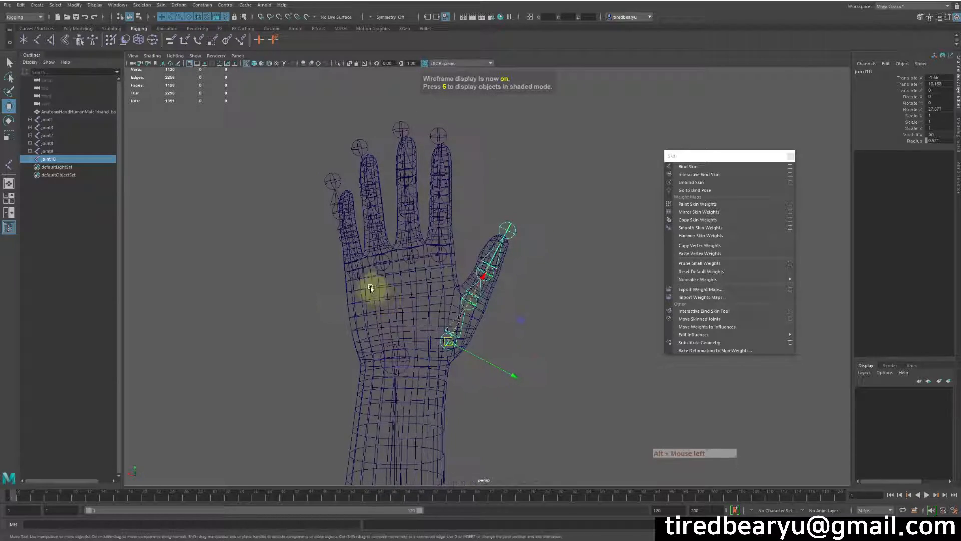
left_click_drag(461, 254, 441, 270)
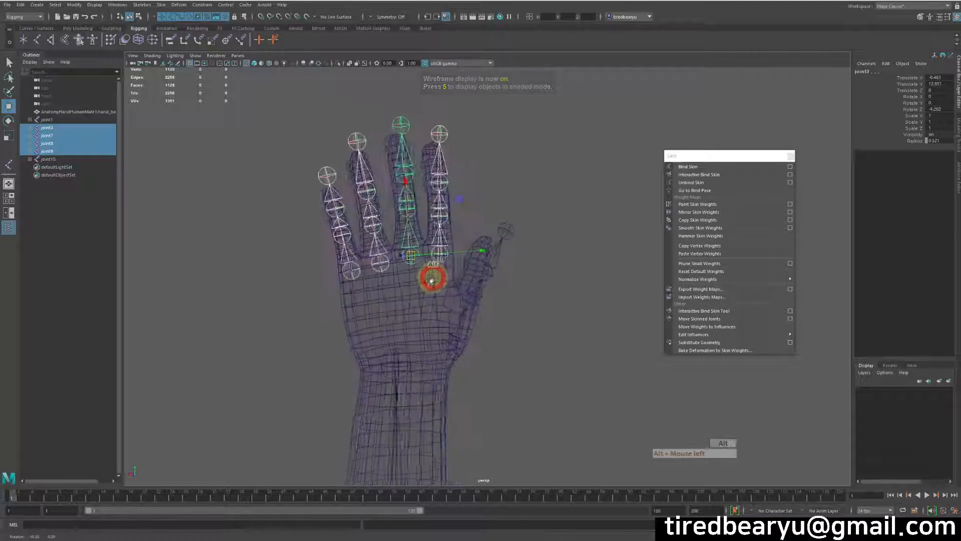
left_click_drag(350, 244, 419, 249, "alt")
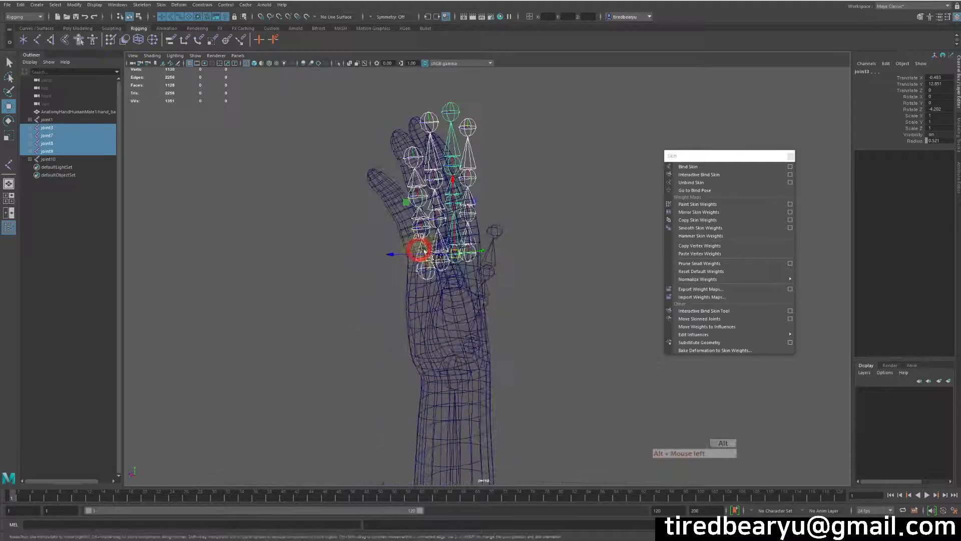
left_click(558, 273)
left_click_drag(511, 294, 405, 283, "alt")
Select the little finger chain's joints together and rotate them so the chain bends along the curved little finger
left_click(351, 260)
left_click(353, 243)
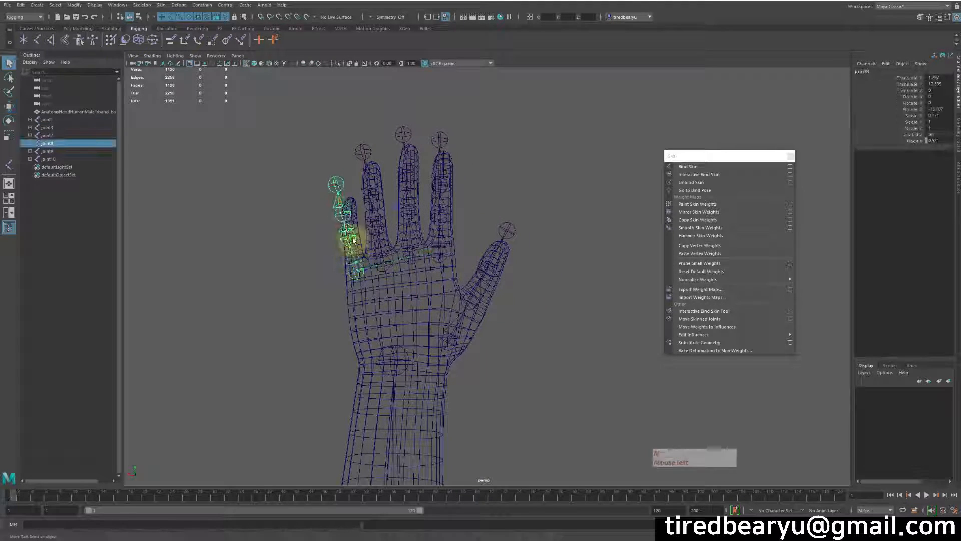
key("5")
left_click_drag(315, 250, 495, 281, "alt")
key("e")
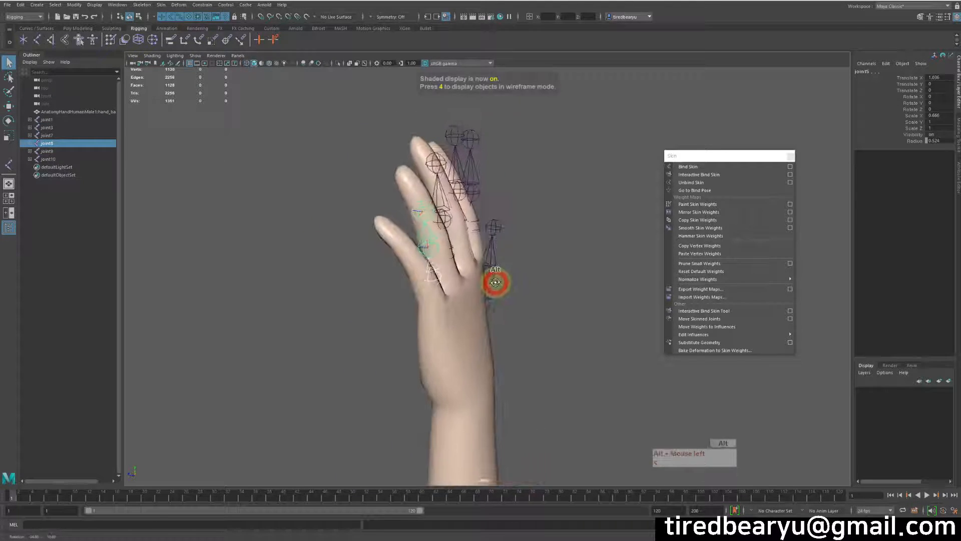
key("q")
mouse_move(477, 214)
left_mouse_down("alt")
mouse_move(472, 232)
mouse_move(384, 274)
left_mouse_up("alt")
Select the ring finger chain's joints together and rotate them so the chain follows the ring finger's bend
key("4")
left_click(377, 230)
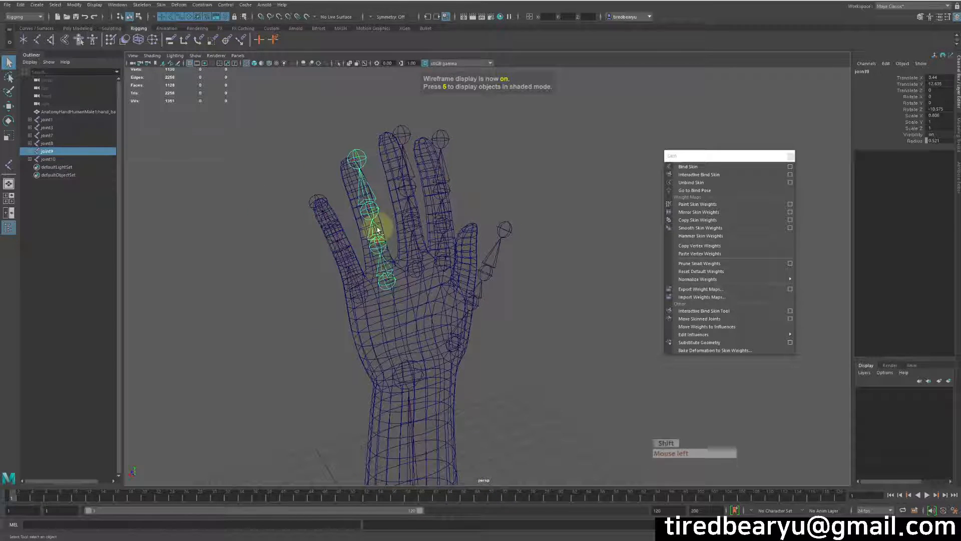
left_click(386, 225, "shift")
key("5")
key("e")
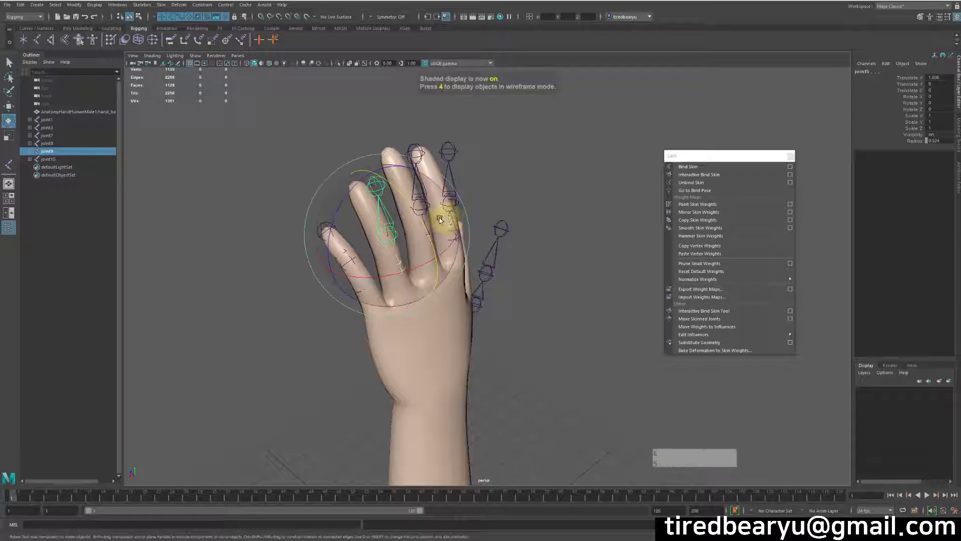
left_click_drag(418, 220, 423, 260)
Select the middle finger chain's joints together and rotate them around Y to follow the middle finger's bend
key("4")
key("q")
left_click(411, 223, "shift")
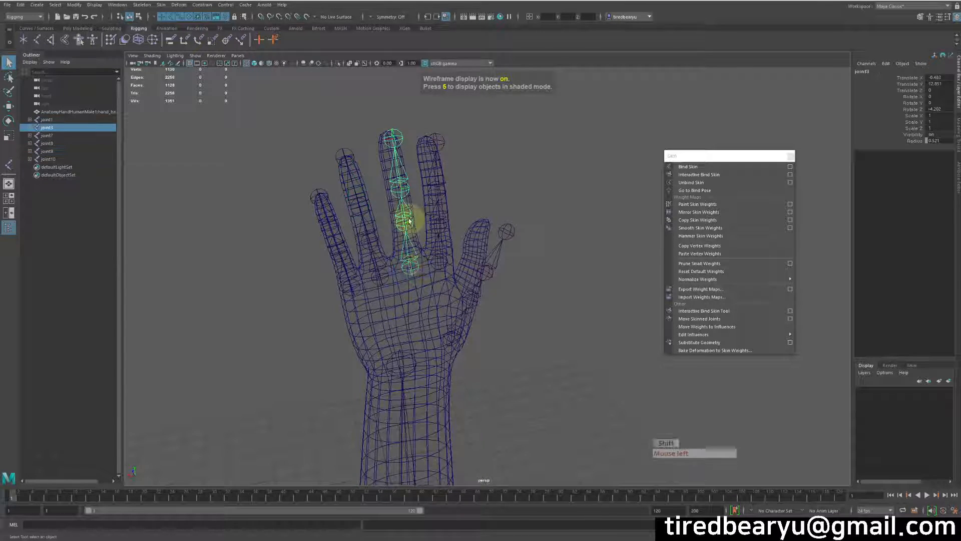
key("5")
key("e")
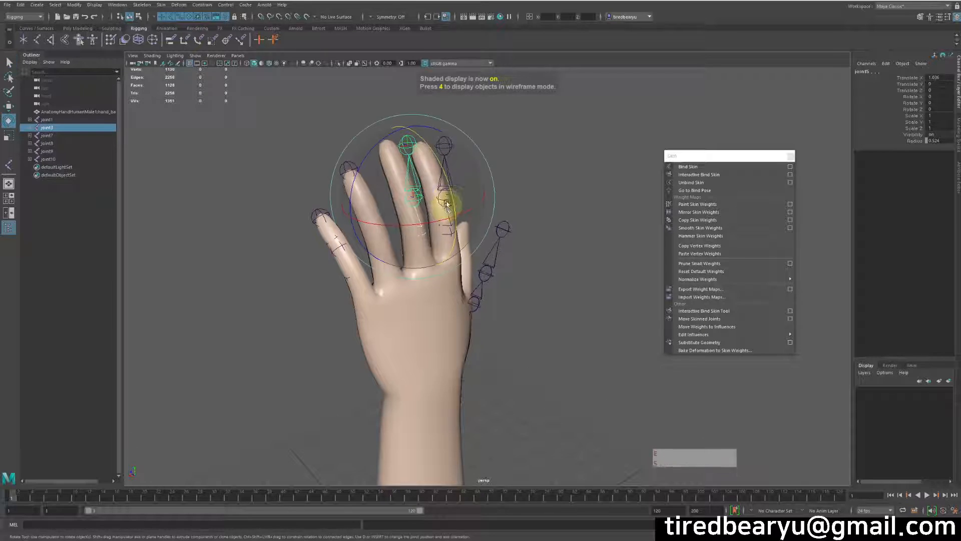
left_click_drag(450, 192, 447, 184)
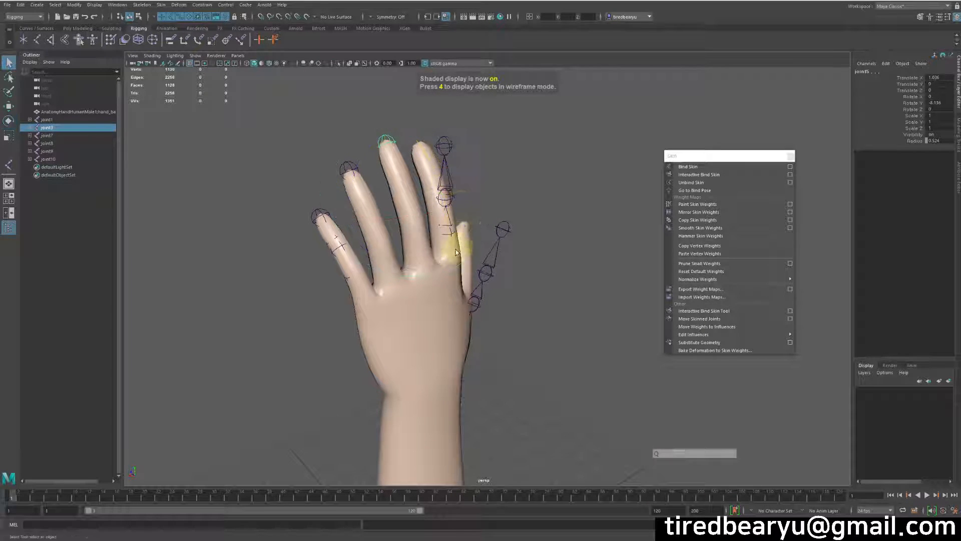
Select the index finger chain's joints together and rotate them around Y to bring the chain inside the index finger
key("4")
key("q")
left_click(441, 265)
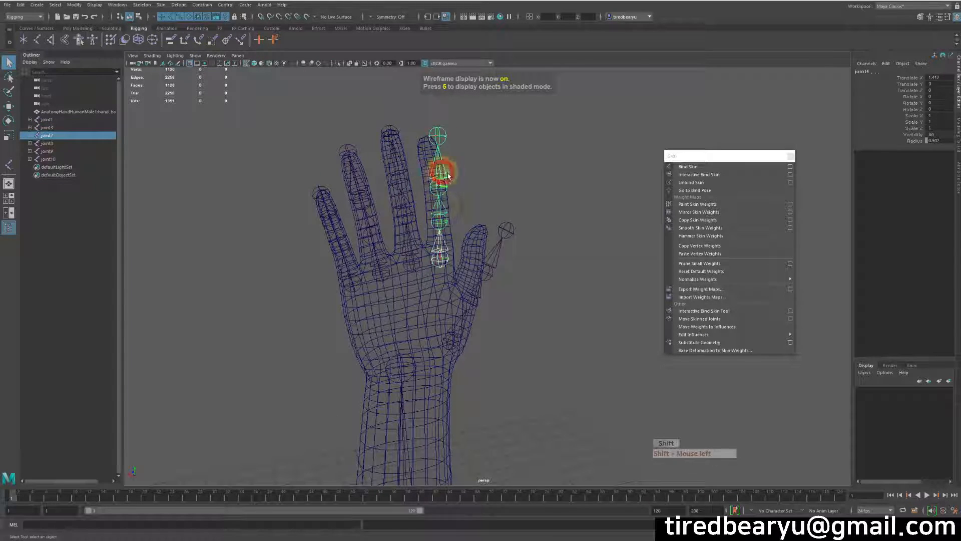
left_click(439, 186, "shift")
key("e")
key("5")
mouse_move(550, 225)
left_mouse_down("alt")
mouse_move(449, 230)
mouse_move(508, 236)
left_mouse_up("alt")
Rotate the thumb chain's root joint about -26 degrees around Y so the chain lies inside the thumb
key("q")
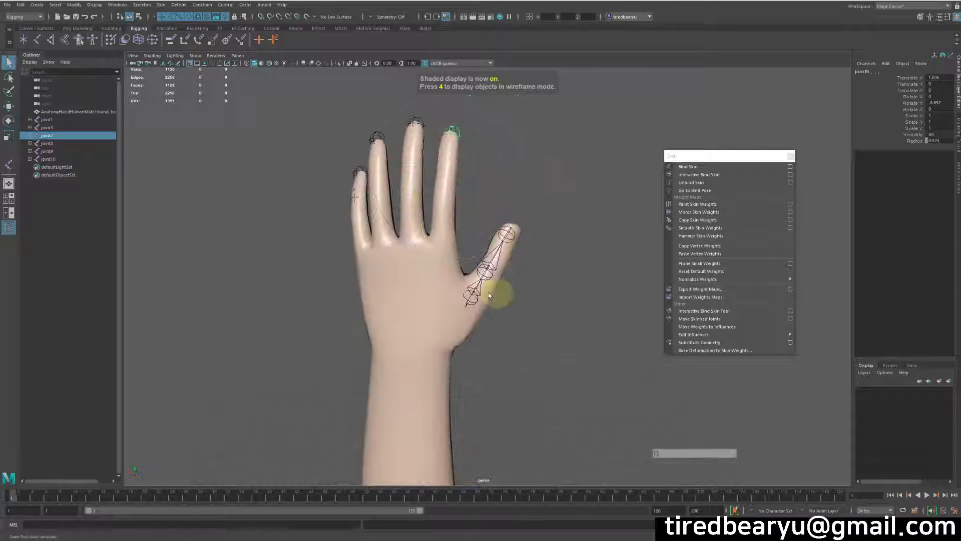
left_click(476, 306)
key("4")
key("e")
left_click_drag(460, 304, 476, 286)
key("5")
mouse_move(554, 315)
left_mouse_down("alt")
mouse_move(468, 298)
mouse_move(584, 318)
mouse_move(489, 311)
mouse_move(579, 332)
left_mouse_up("alt")
key("4")
key("5")
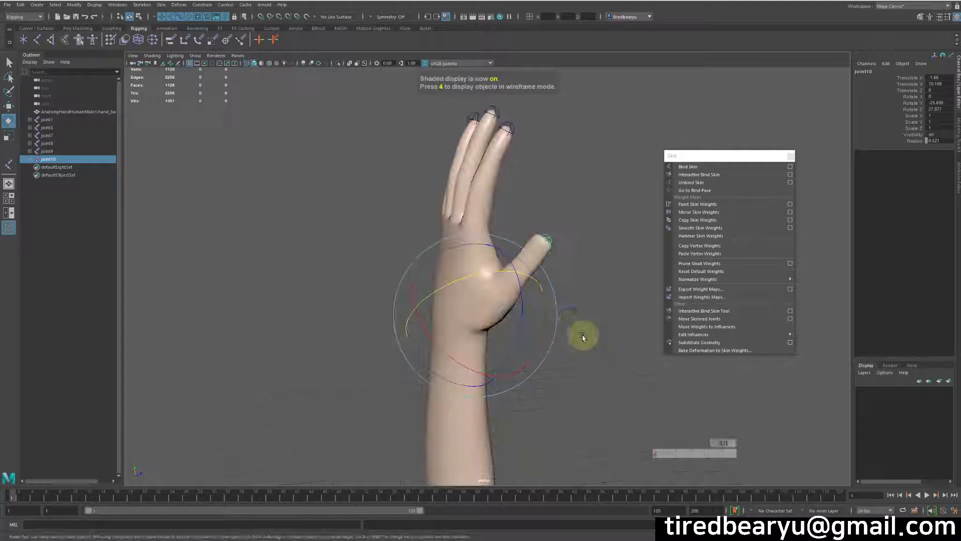
Examine from several angles in wireframe how the individual thumb joints sit inside the thumb mesh
key("4")
key("q")
left_click(506, 292)
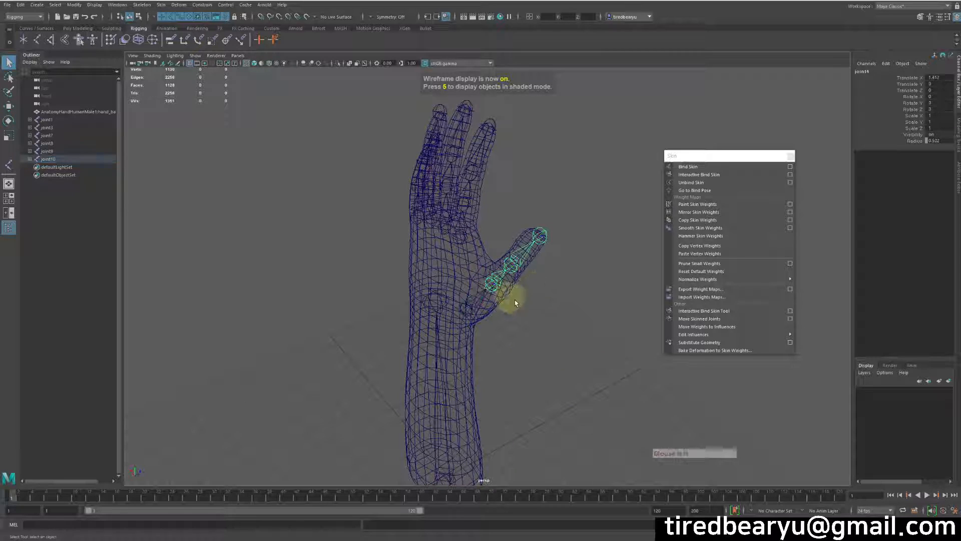
left_click_drag(506, 292, 566, 339, "alt")
left_click(554, 290)
left_click_drag(554, 290, 631, 326, "alt")
right_click_drag(631, 326, 638, 328, "alt")
left_click(550, 292)
left_click_drag(577, 353, 626, 292, "alt")
left_click(571, 249)
key("e")
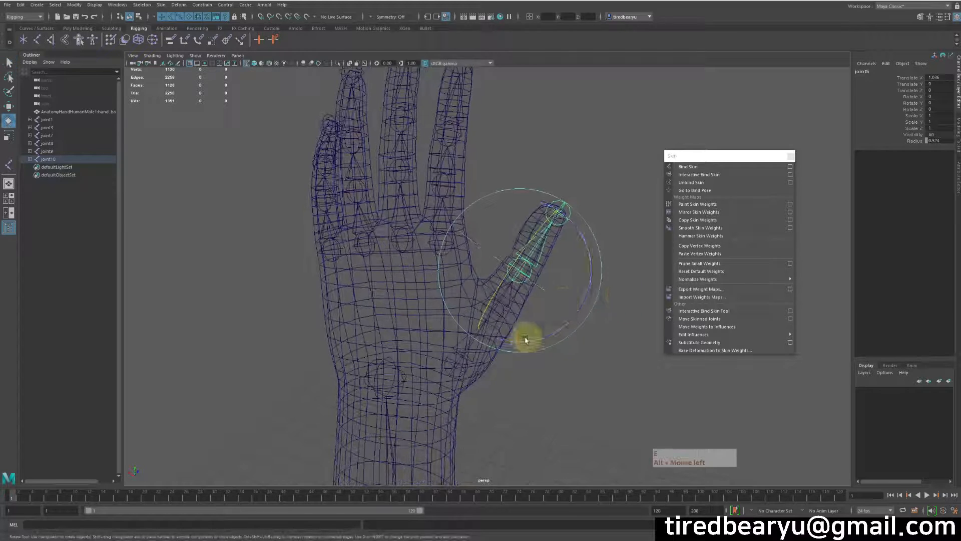
Rotate the thumb chain's root joint to about 14.5 degrees around X so the chain aligns with the thumb
left_click(458, 370)
left_click_drag(474, 394, 493, 397)
left_click_drag(581, 348, 542, 325, "alt")
key("5")
right_click_drag(602, 350, 506, 329, "alt")
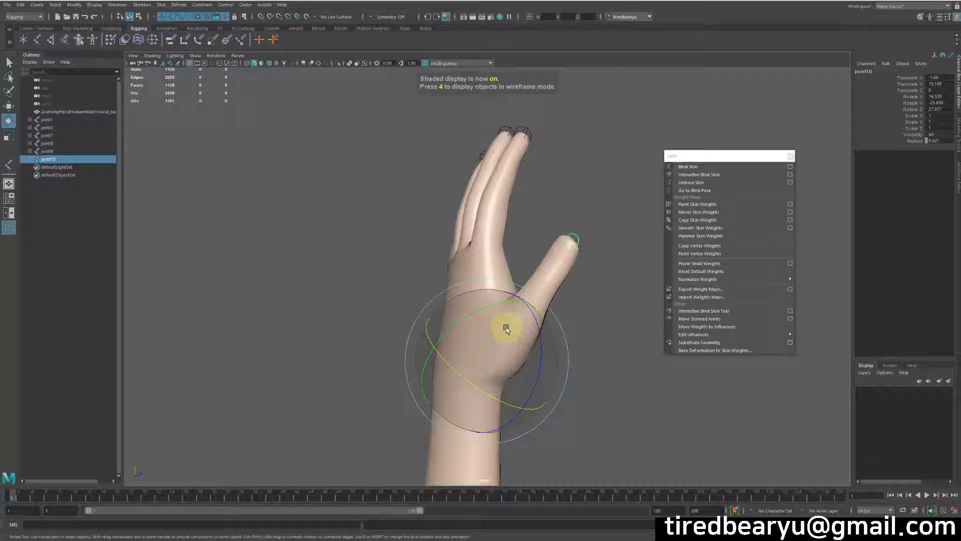
mouse_move(505, 328)
left_mouse_down("alt")
mouse_move(515, 369)
mouse_move(526, 369)
mouse_move(432, 273)
left_mouse_up("alt")
key("4")
key("q")
right_click_drag(432, 273, 567, 275, "alt")
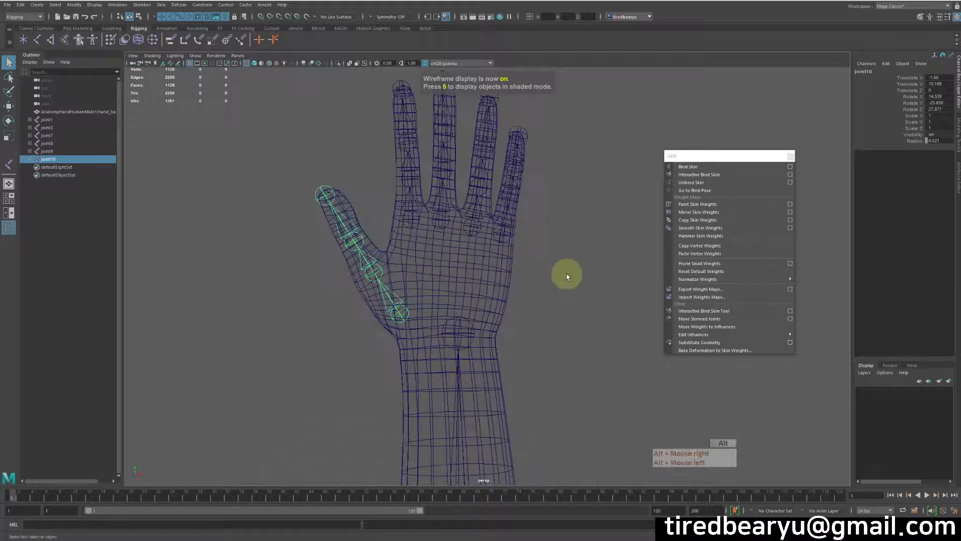
Freeze only the scale of the index finger's joint chain, with translate and rotate excluded from Freeze Transformations
left_click(417, 217)
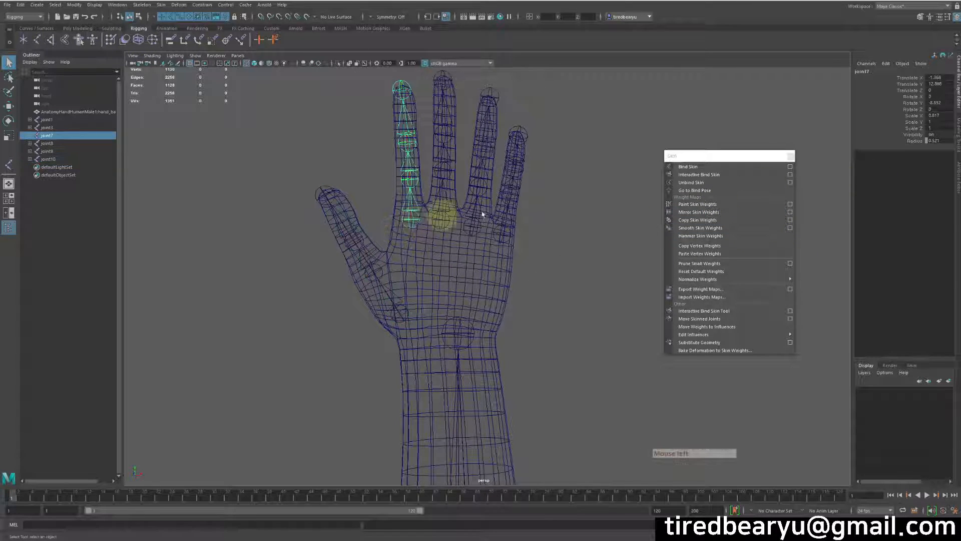
left_click_drag(931, 115, 942, 120)
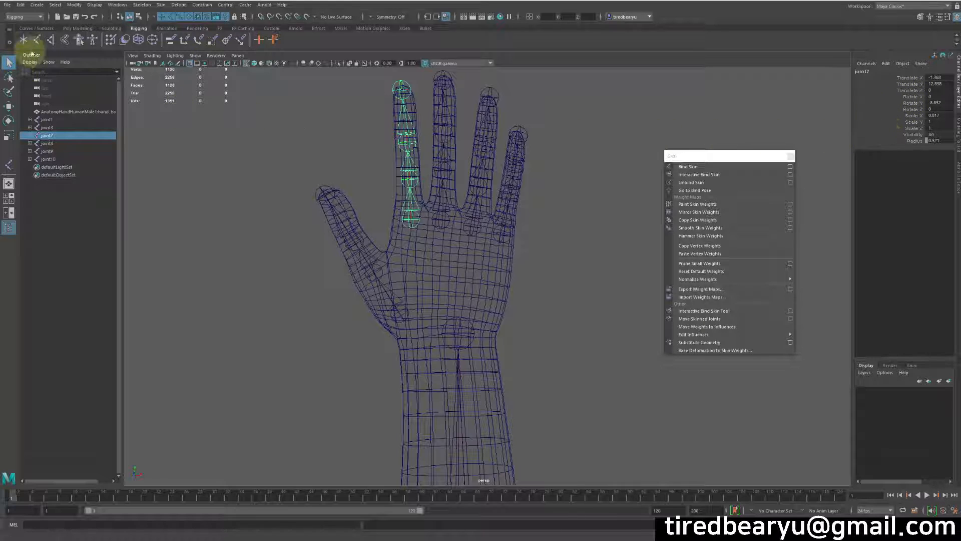
left_click(77, 5)
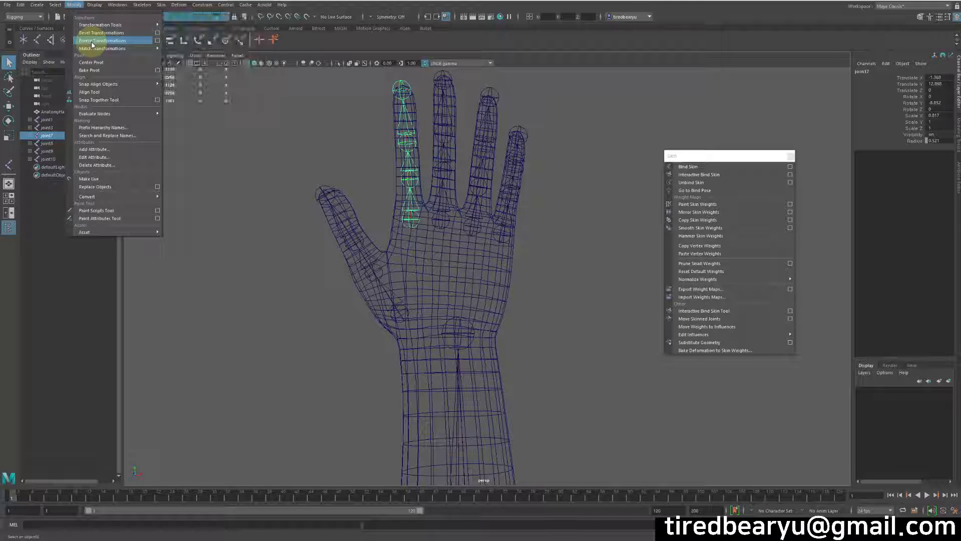
left_click(159, 41)
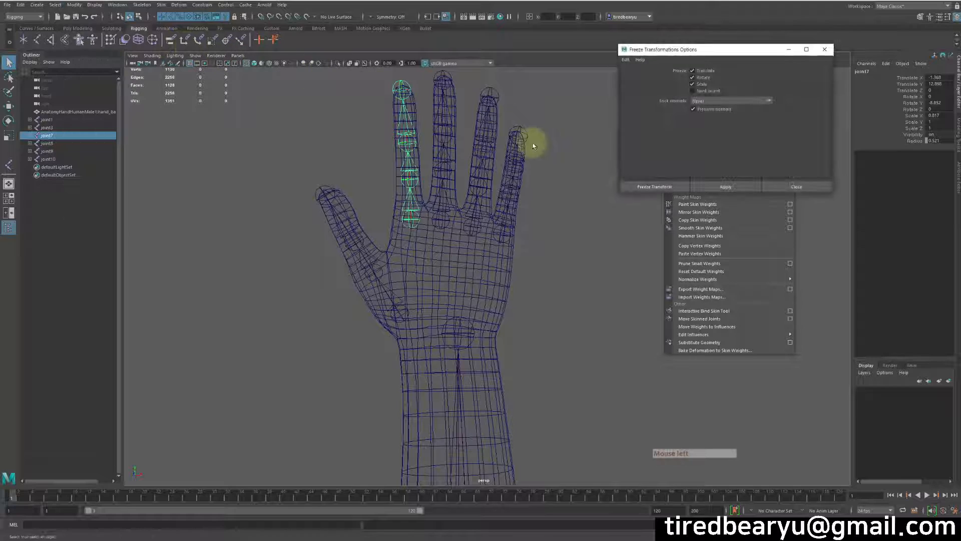
left_click(709, 70)
left_click(709, 77)
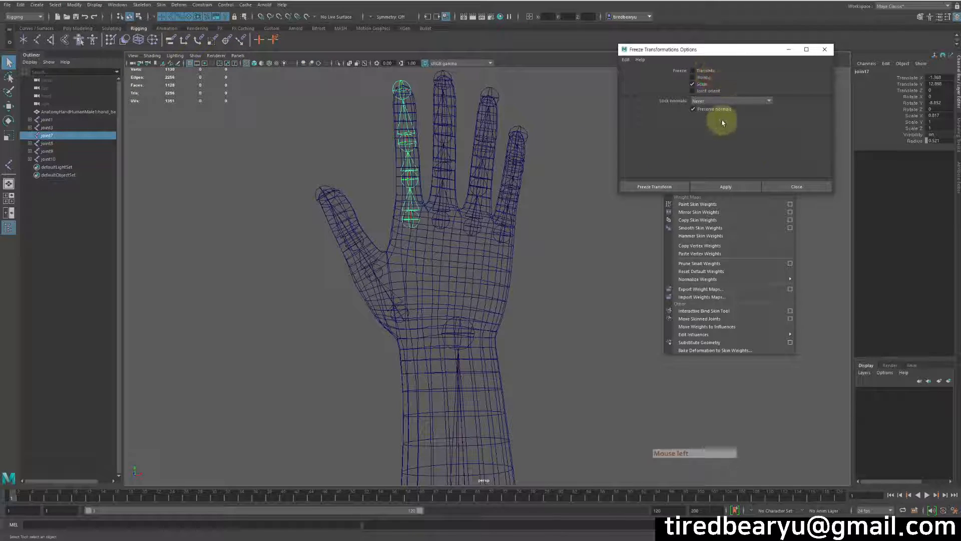
left_click(735, 187)
Freeze the scale of all finger and thumb chains together and check the individual chains' scale values
left_click_drag(320, 190, 572, 271)
left_click(728, 185)
left_click(495, 232)
left_click(488, 240)
left_click(451, 229)
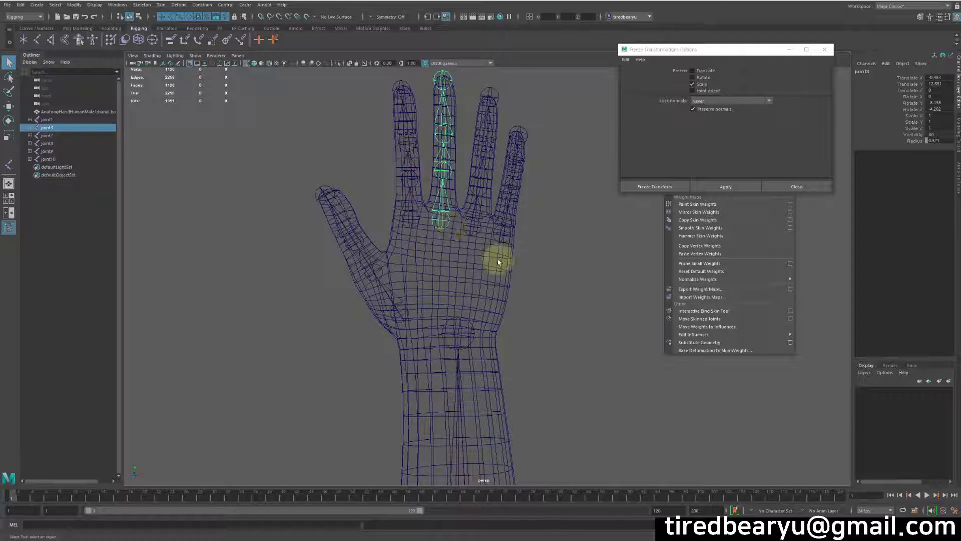
key("space")
key("space")
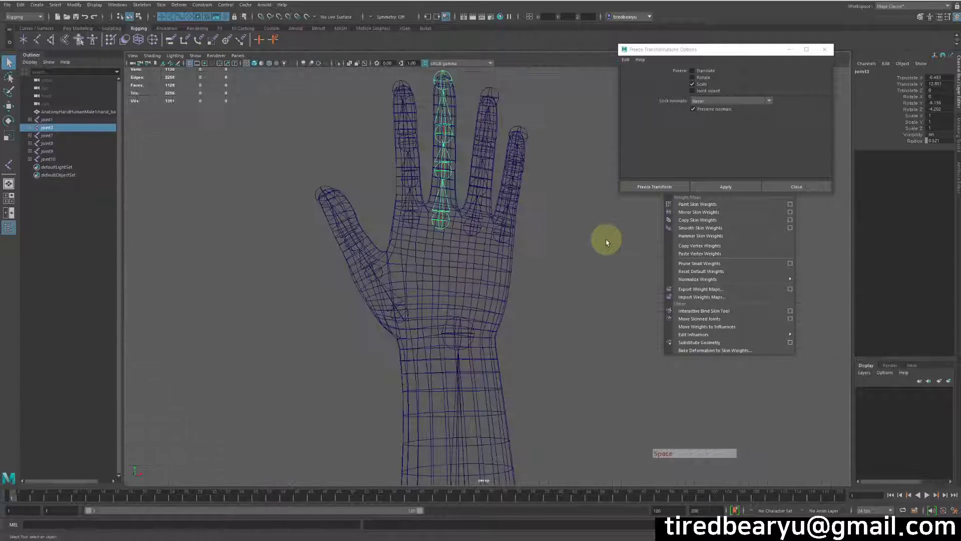
Parent the four finger chains and the thumb chain to the wrist joint
scroll(515, 253, "down", 4)
left_click_drag(429, 229, 516, 302)
left_click(504, 301)
left_click_drag(455, 292, 499, 343, "shift")
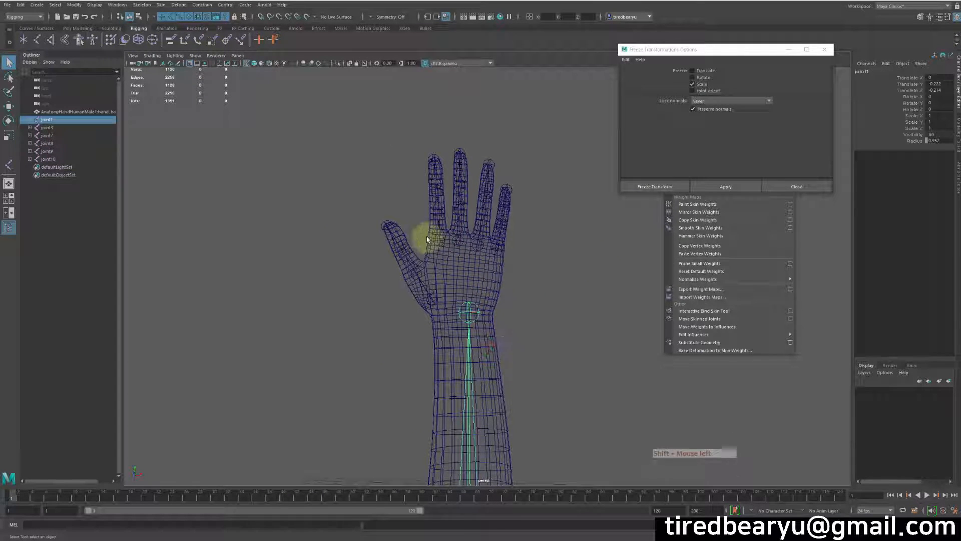
left_click_drag(512, 265, 511, 266)
left_click(433, 297, "shift")
left_click(489, 320, "shift")
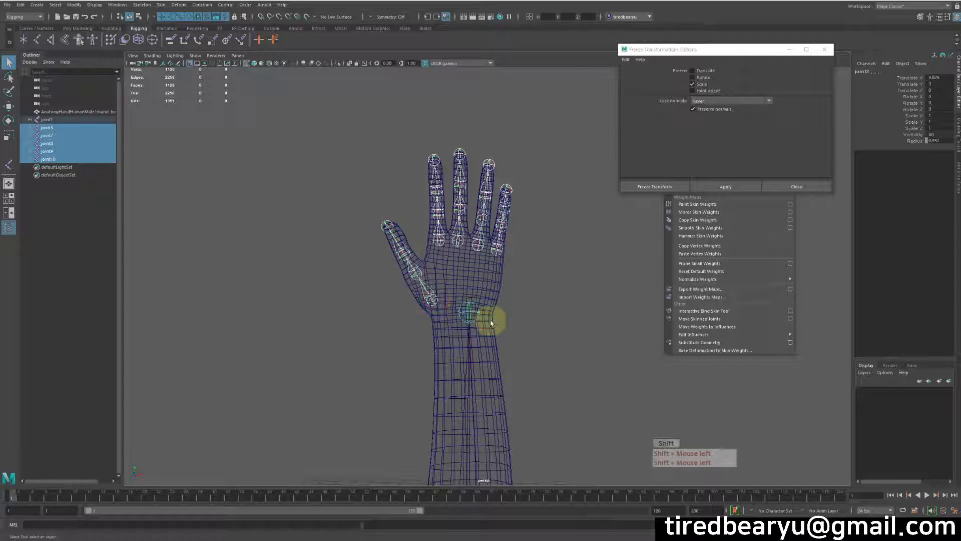
key("p")
left_click(577, 321)
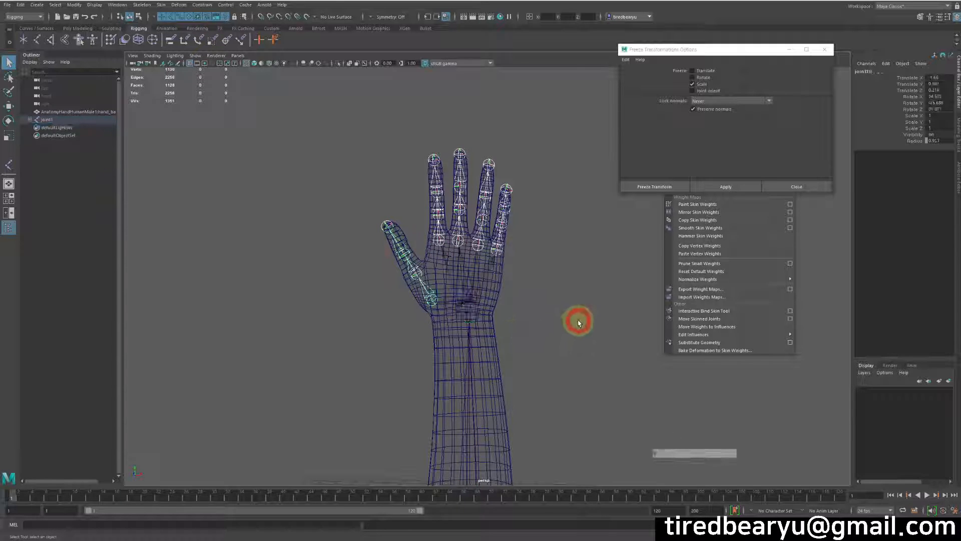
Examine the parented skeleton from the forearm root to the fingertips in both shaded and wireframe display
left_click(471, 299)
middle_click_drag(543, 404, 481, 116, "alt")
right_click_drag(475, 123, 396, 175, "alt")
left_click_drag(369, 233, 493, 320)
middle_click_drag(527, 355, 519, 414, "alt")
key("w")
middle_click_drag(508, 373, 566, 380)
key("space")
key("space")
mouse_move(579, 212)
left_mouse_down("alt")
mouse_move(465, 251)
mouse_move(540, 307)
mouse_move(457, 350)
mouse_move(573, 373)
mouse_move(414, 337)
mouse_move(452, 367)
left_mouse_up("alt")
key("5")
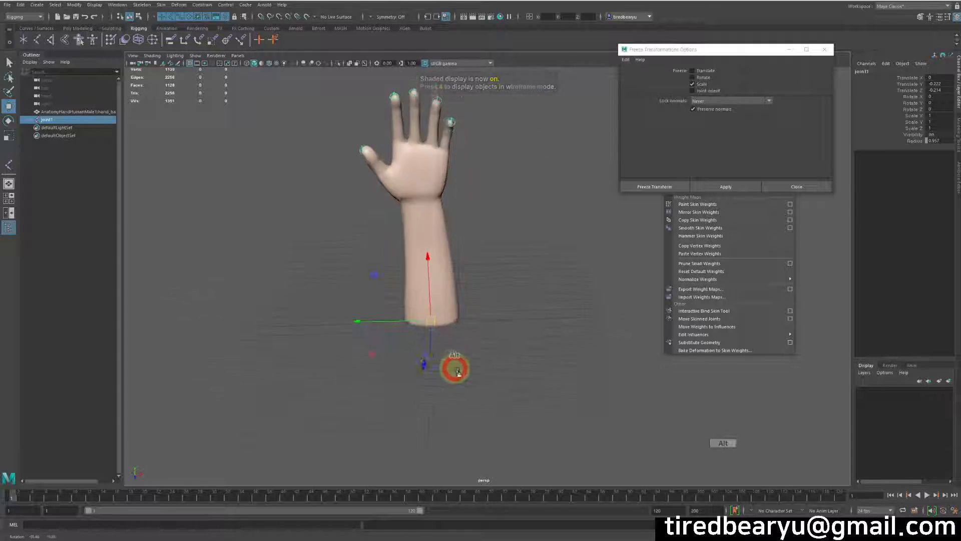
middle_click_drag(453, 367, 557, 410, "alt")
left_click_drag(557, 410, 487, 373, "alt")
key("4")
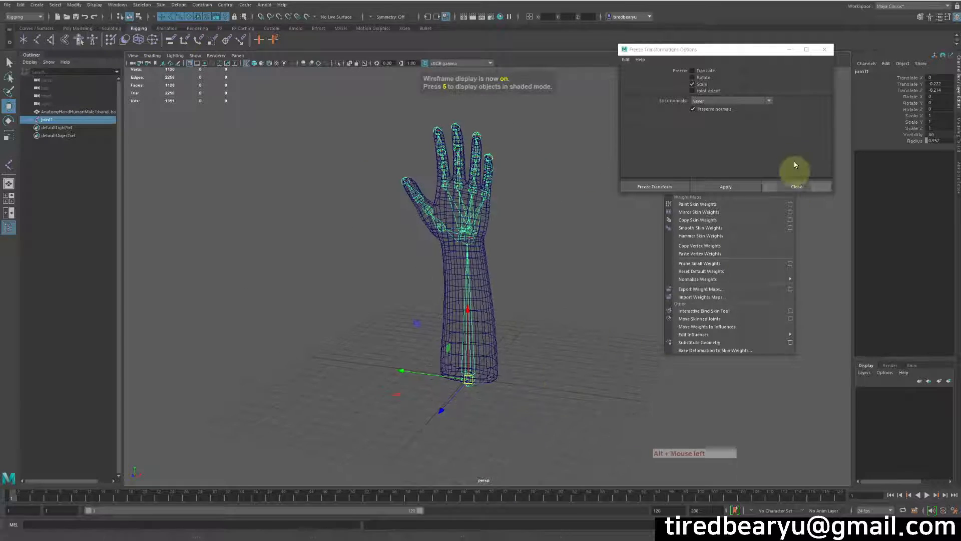
Close the Freeze Transformations options, select the hand mesh together with the root joint, and open the Bind Skin options
left_click(826, 189)
left_click_drag(569, 236, 554, 326, "alt")
left_click(535, 349, "shift")
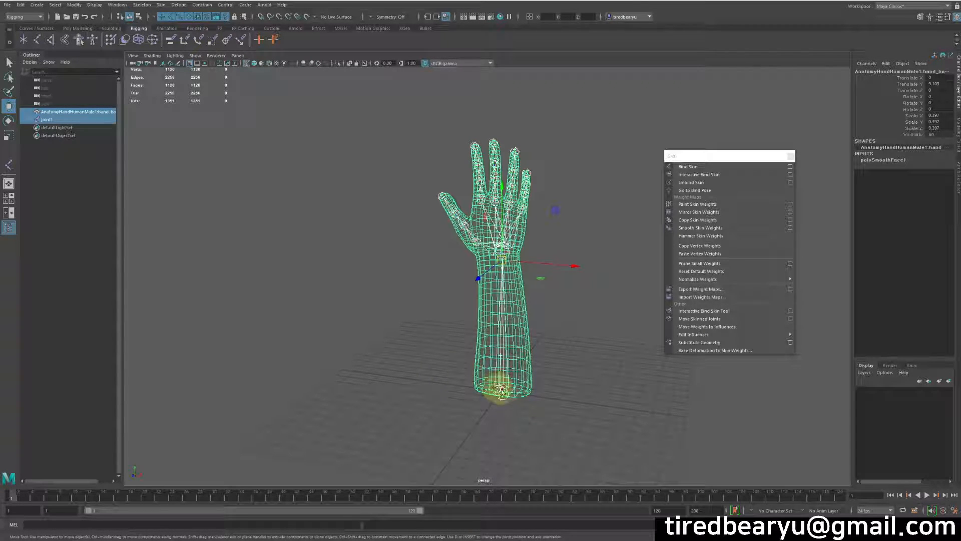
left_click_drag(502, 390, 526, 389, "alt")
scroll(525, 390, "up", 2)
middle_click_drag(525, 392, 470, 415, "alt")
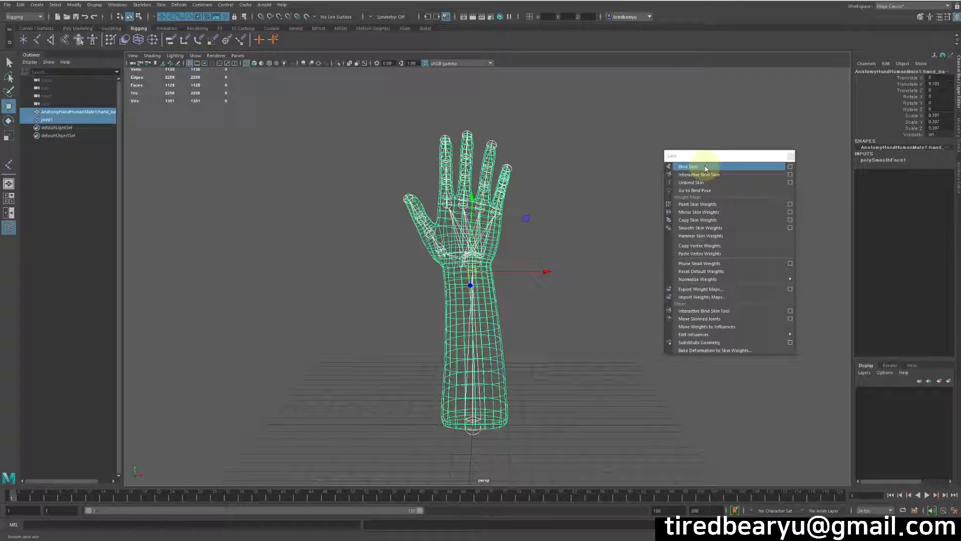
left_click(790, 166)
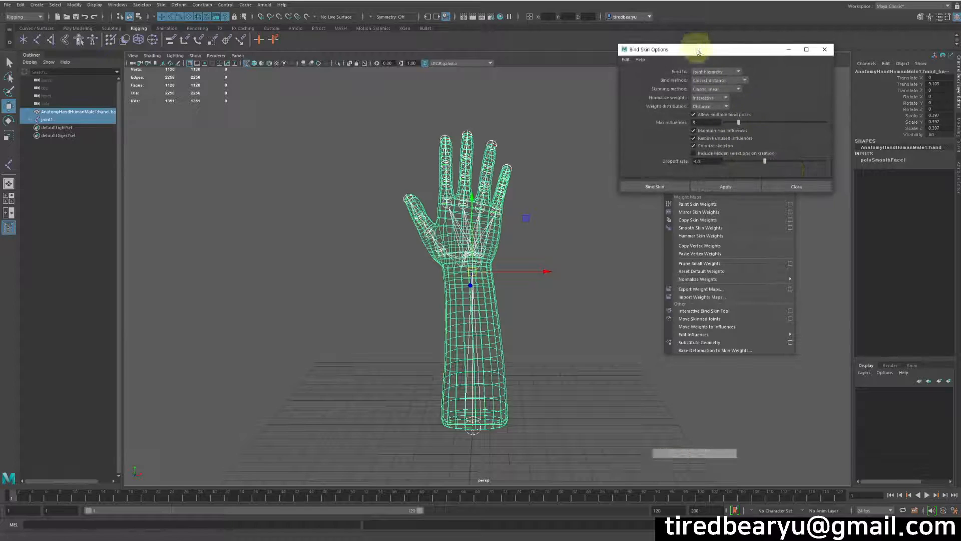
left_click_drag(698, 51, 744, 46)
Bind the hand mesh to the joint hierarchy with Max influences set to 1
middle_click_drag(574, 236, 556, 189, "alt")
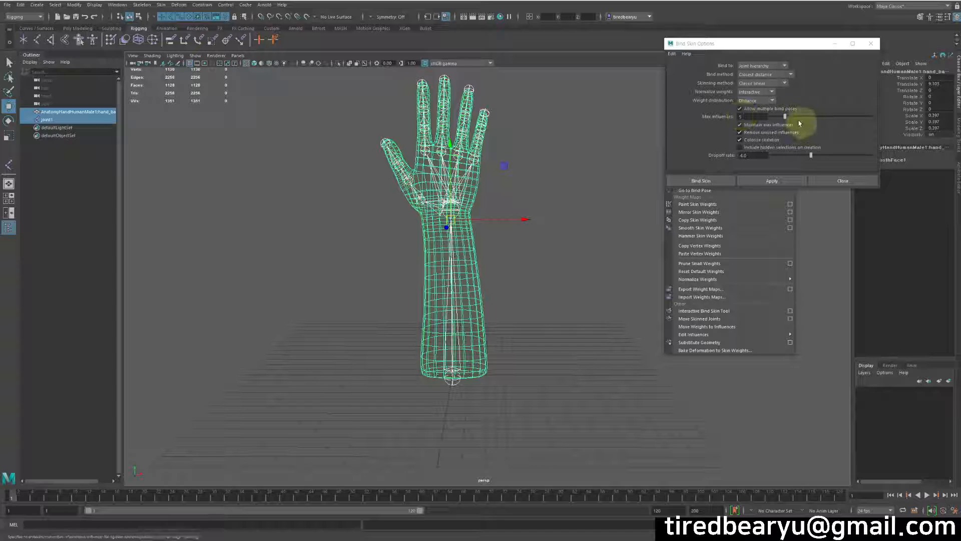
left_click_drag(785, 119, 747, 124)
left_click(773, 180)
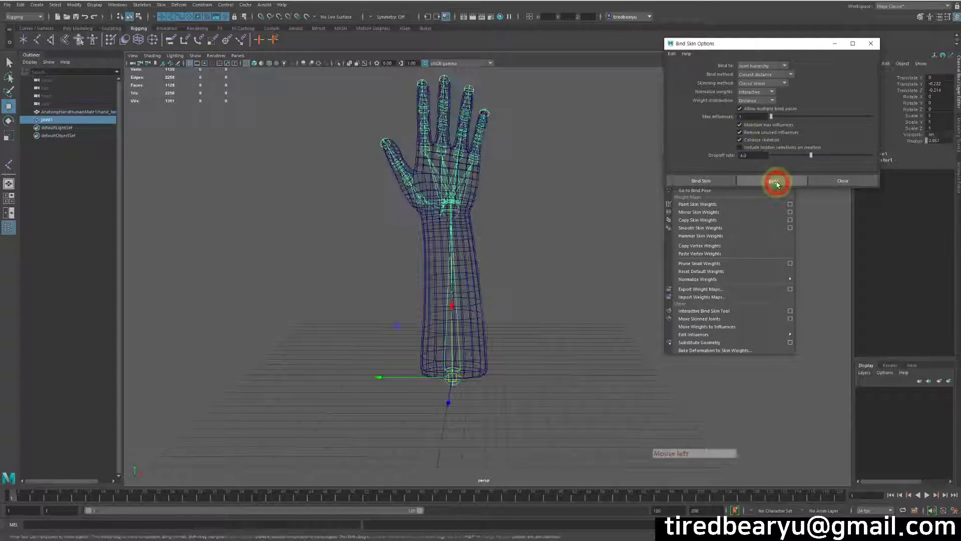
Try rotating a thumb joint in shaded display to test the skin binding, and undo the change
mouse_move(483, 221)
left_mouse_down("alt")
mouse_move(386, 194)
mouse_move(415, 245)
mouse_move(523, 260)
mouse_move(575, 243)
left_mouse_up("alt")
left_click(408, 201)
key("5")
key("e")
key("ctrl+z")
Try bending several thumb joints together to test how the mesh deforms, and undo the rotation
key("4")
key("q")
left_click(568, 202, "shift")
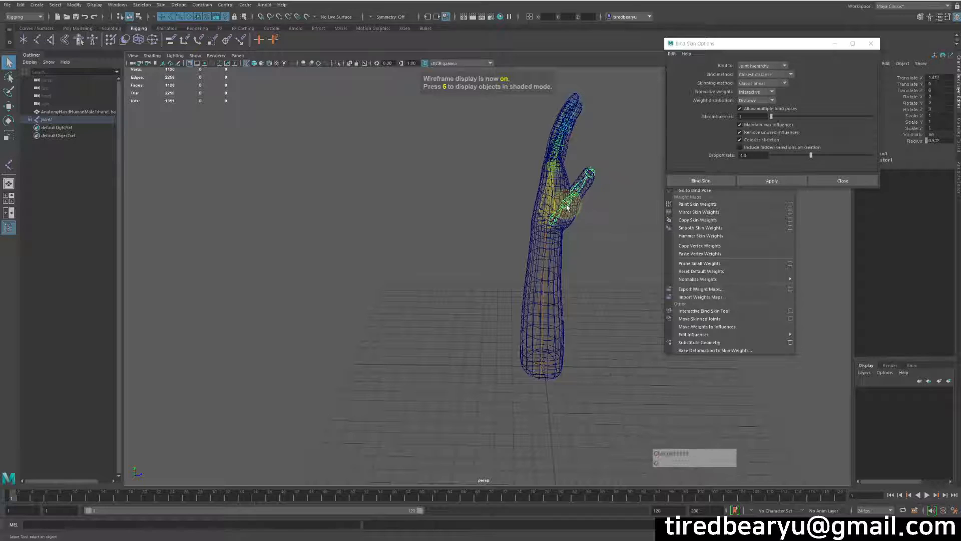
key("5")
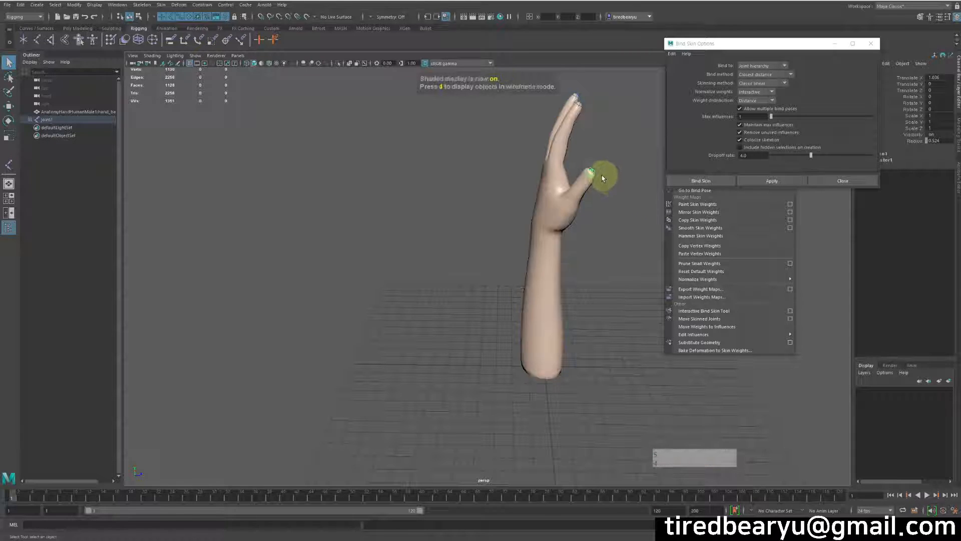
key("e")
mouse_move(576, 156)
left_mouse_down()
mouse_move(580, 148)
mouse_move(635, 168)
mouse_move(498, 159)
mouse_move(489, 205)
mouse_move(575, 193)
mouse_move(592, 211)
mouse_move(552, 194)
left_mouse_up()
key("4")
key("z")
Try curling the index finger's joints together to test the mesh deformation, and undo the rotation
key("q")
left_click(610, 199)
left_click(440, 186)
left_click(440, 166, "shift")
left_click(443, 152, "shift")
key("5")
key("e")
mouse_move(451, 146)
left_mouse_down()
mouse_move(457, 204)
mouse_move(484, 224)
mouse_move(556, 223)
left_mouse_up()
key("q")
right_click_drag(556, 223, 524, 196, "alt")
key("z")
left_click_drag(586, 204, 546, 211, "alt")
right_click_drag(547, 211, 531, 273, "alt")
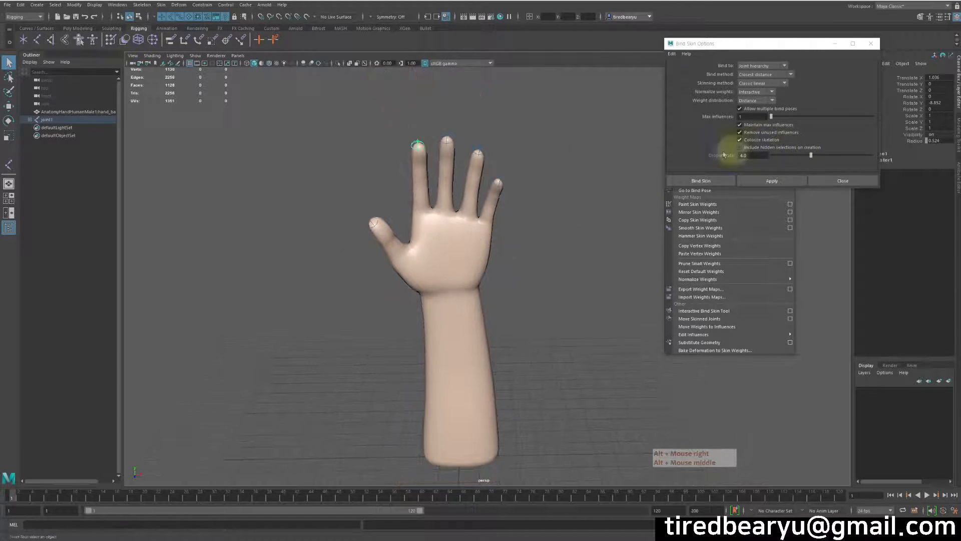
Set Max influences to 5 and try to bind the hand mesh to the skeleton again
key("z")
key("z")
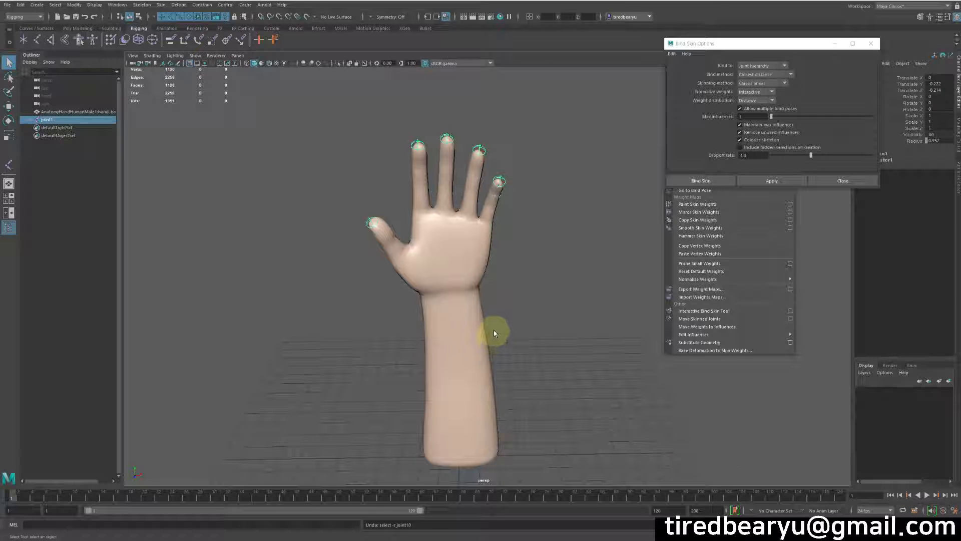
key("4")
left_click(514, 463, "shift")
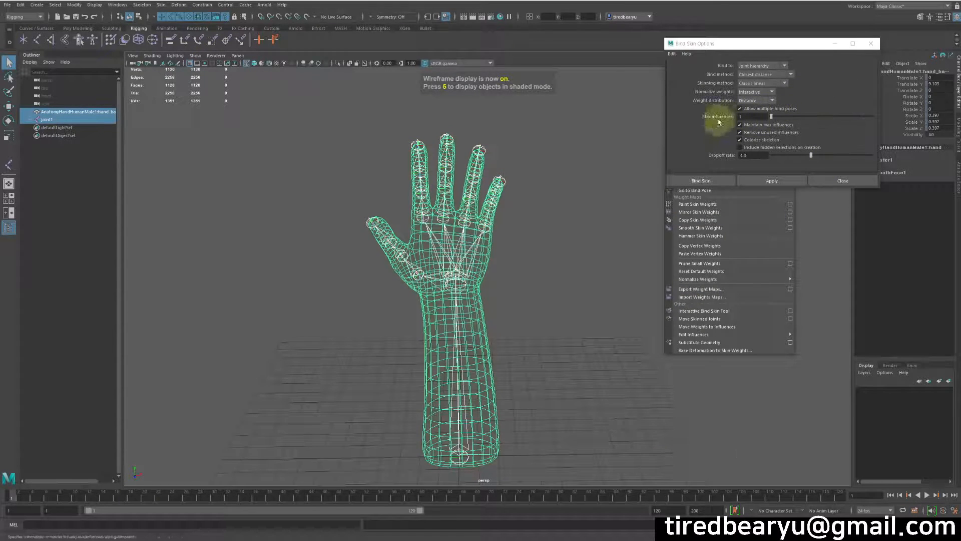
double_click(756, 116)
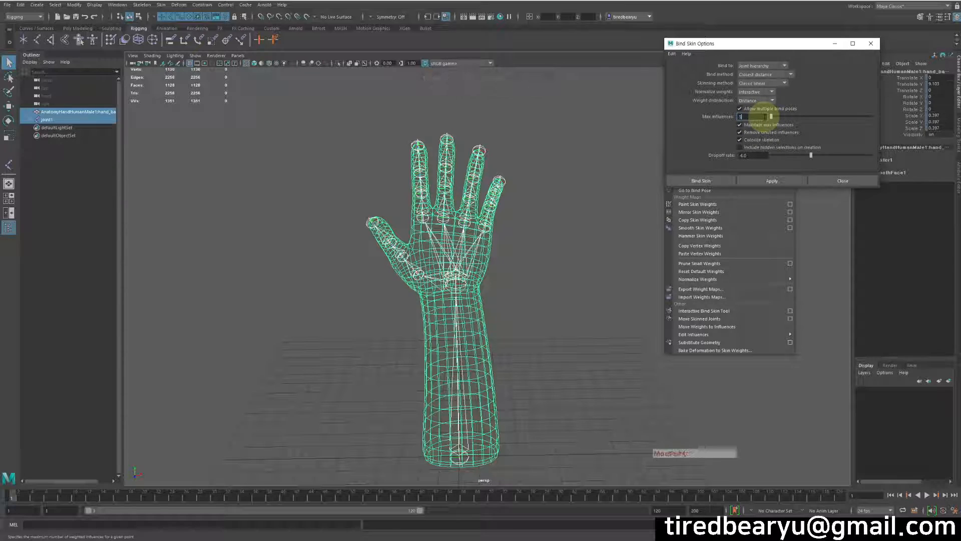
type("5")
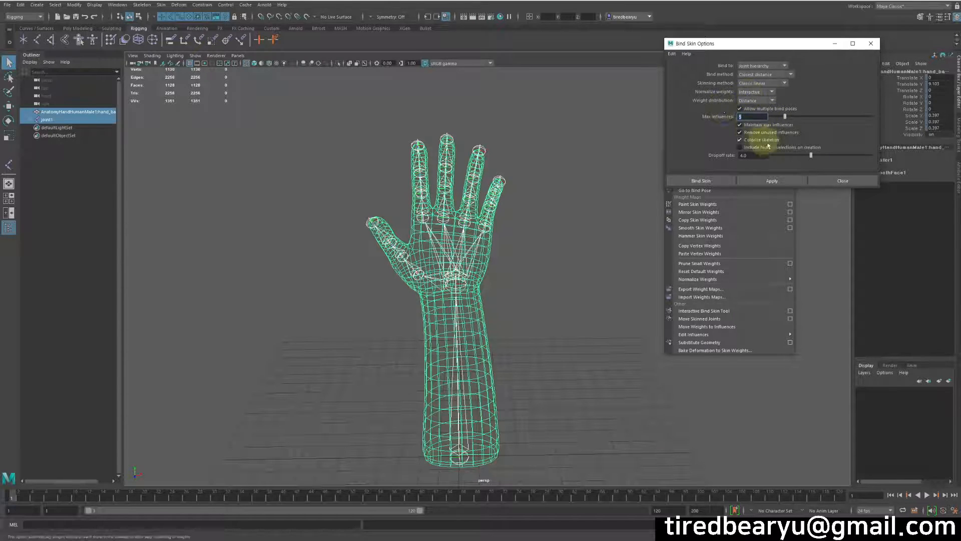
left_click(778, 176)
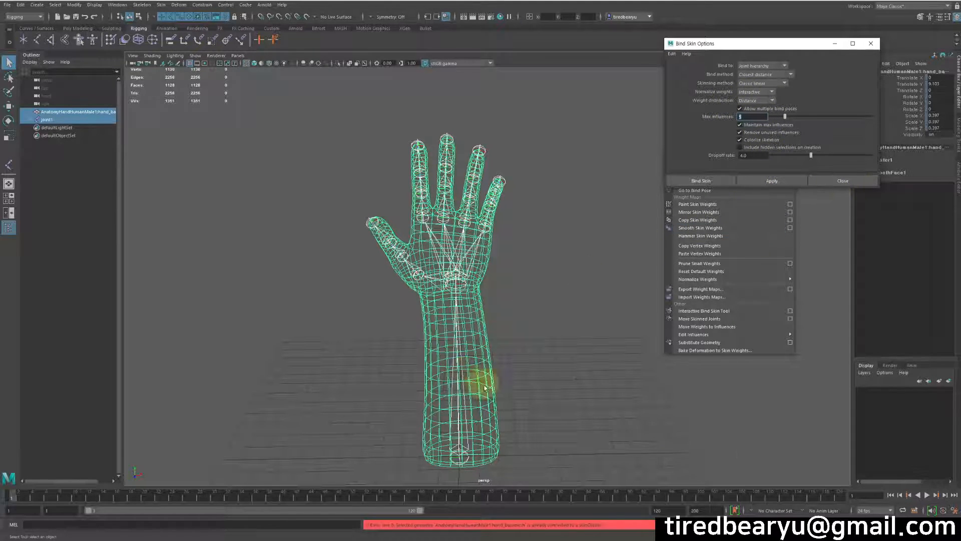
Send the skeleton to its bind pose and unbind the skin from the hand mesh
left_click_drag(411, 454, 488, 487)
left_click(483, 405)
left_click_drag(427, 376, 516, 472)
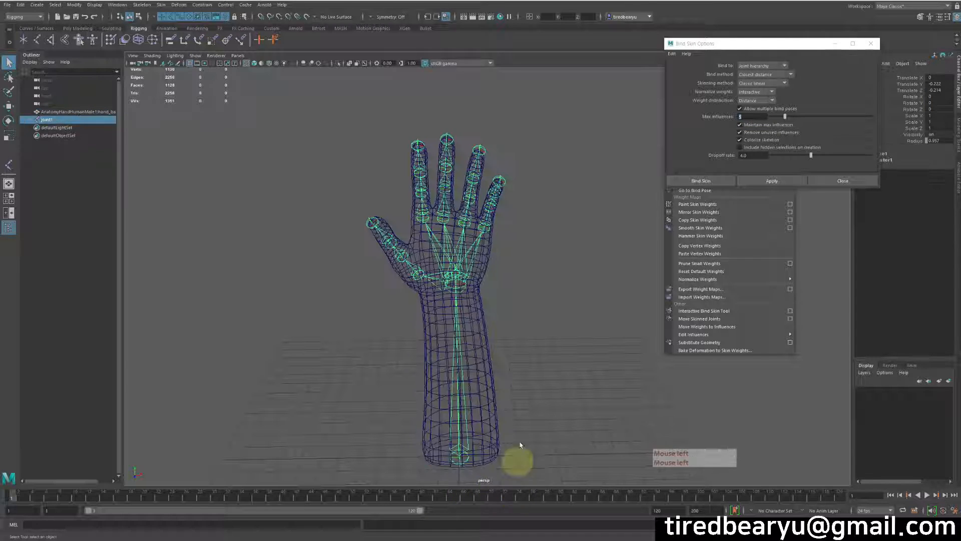
left_click(724, 191)
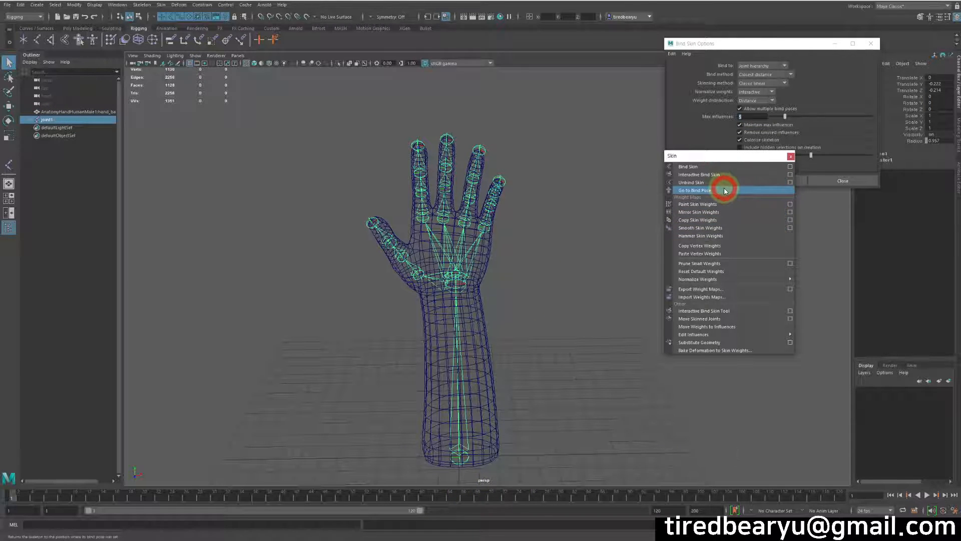
left_click(715, 183)
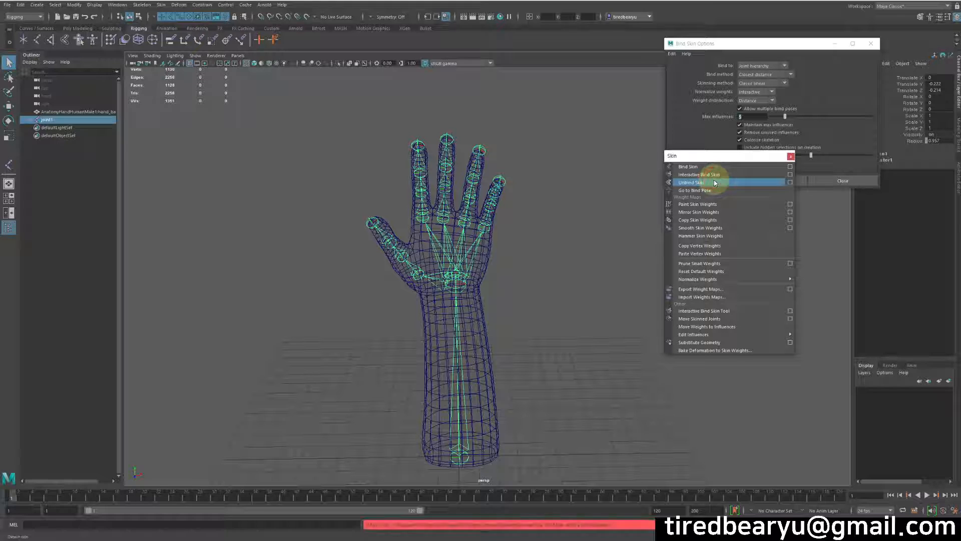
left_click(473, 344)
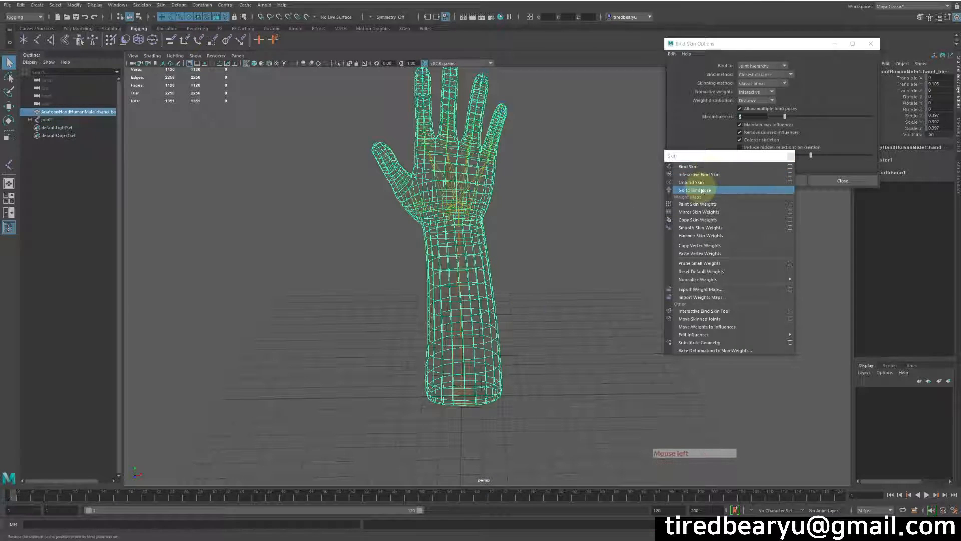
left_click(706, 183)
Bind the hand mesh to the joint hierarchy using Closest distance, Classic linear skinning and up to 5 influences
left_click_drag(540, 302, 366, 482)
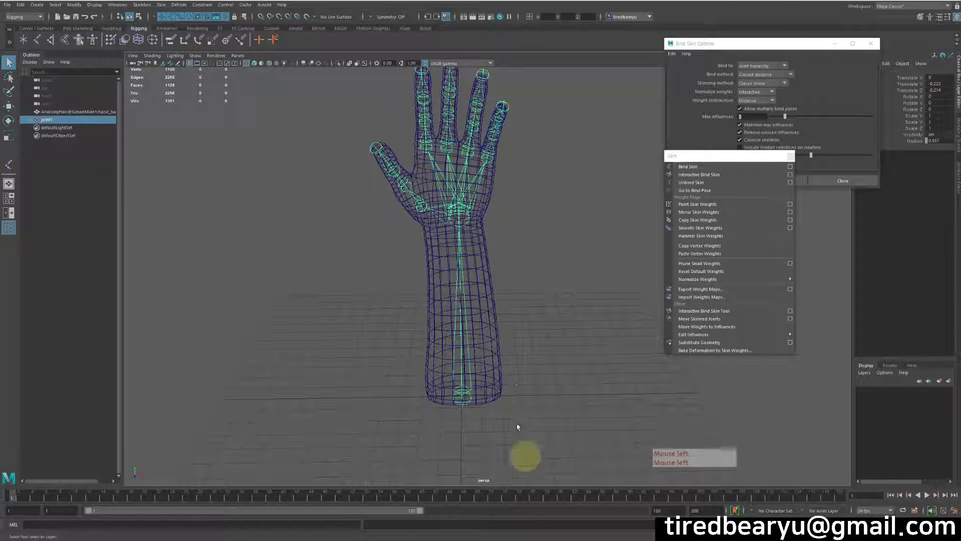
left_click(498, 357, "shift")
left_click(829, 129)
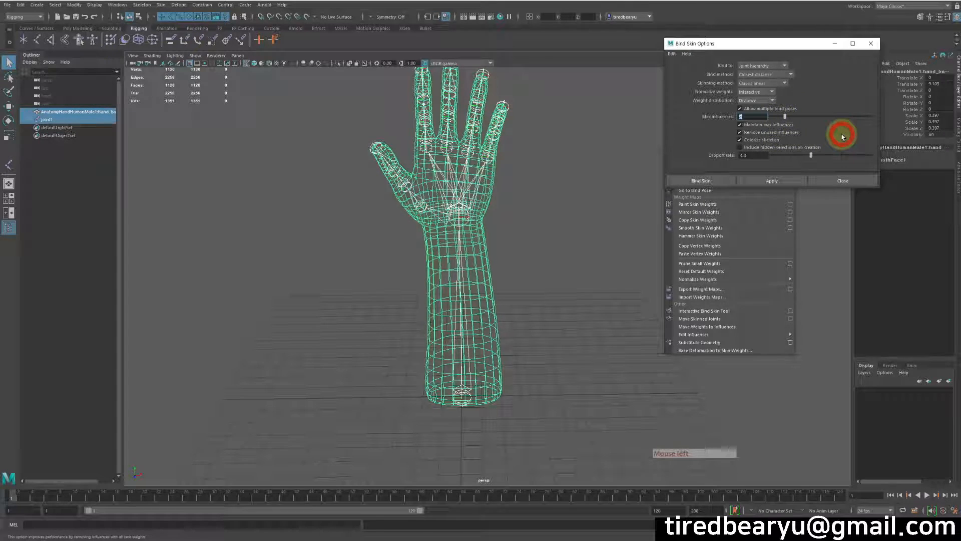
left_click(773, 180)
Try curling the index finger's joints together in shaded display to test the newly bound mesh
left_click(494, 307)
key("5")
key("4")
left_click(478, 141)
left_click(477, 130, "shift")
left_click(476, 129, "shift")
left_click(474, 150)
left_click(475, 167)
left_click(476, 147, "shift")
left_click(479, 124, "shift")
key("e")
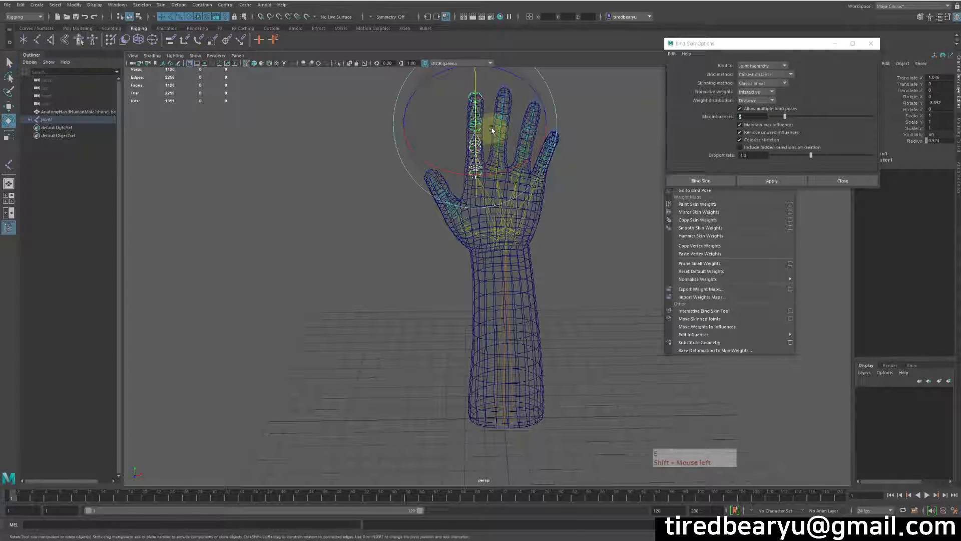
key("5")
left_click_drag(468, 125, 473, 161)
key("f")
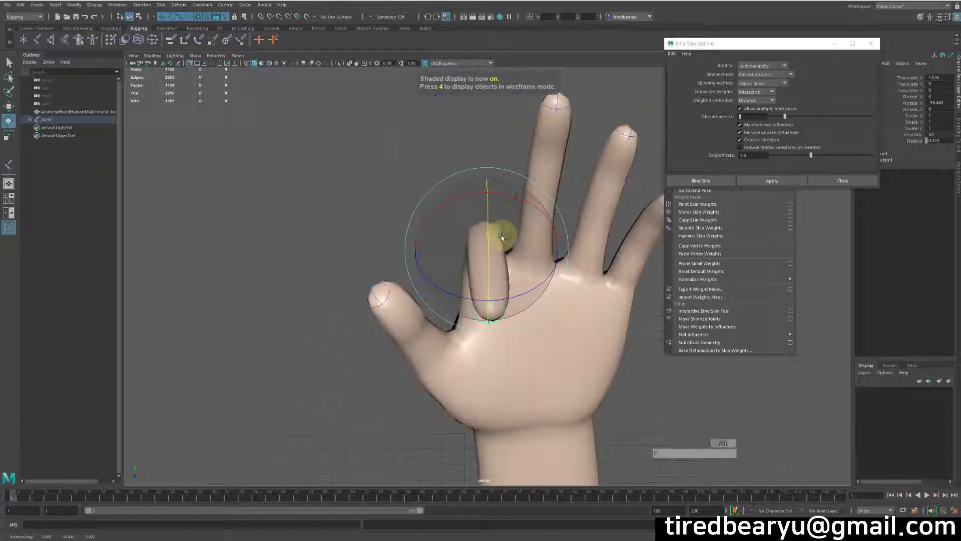
Try bending the index finger's joints while viewing the hand from the side, and undo the rotation
left_click_drag(501, 236, 581, 219, "alt")
middle_click_drag(581, 219, 616, 175)
left_click_drag(620, 237, 472, 230, "alt")
right_click(501, 261, "alt")
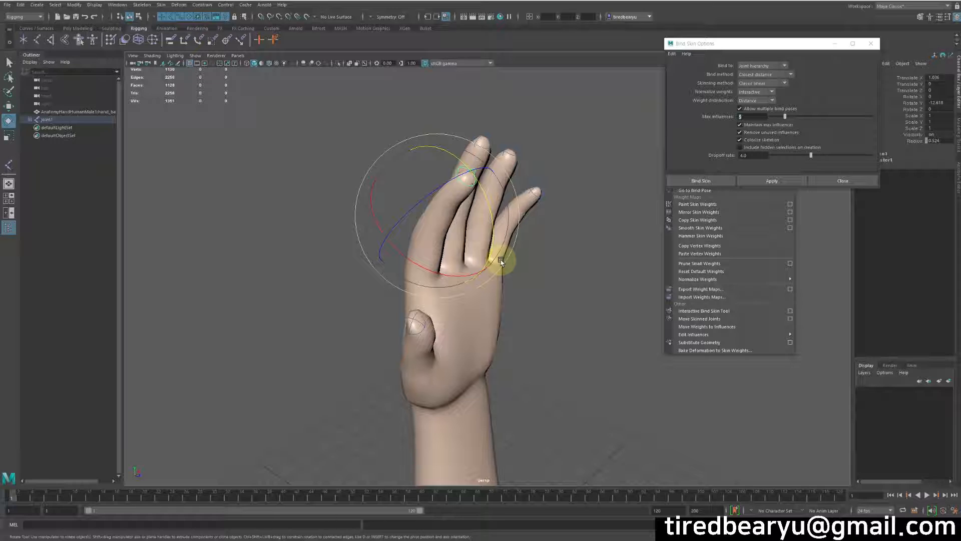
middle_click_drag(501, 261, 514, 311)
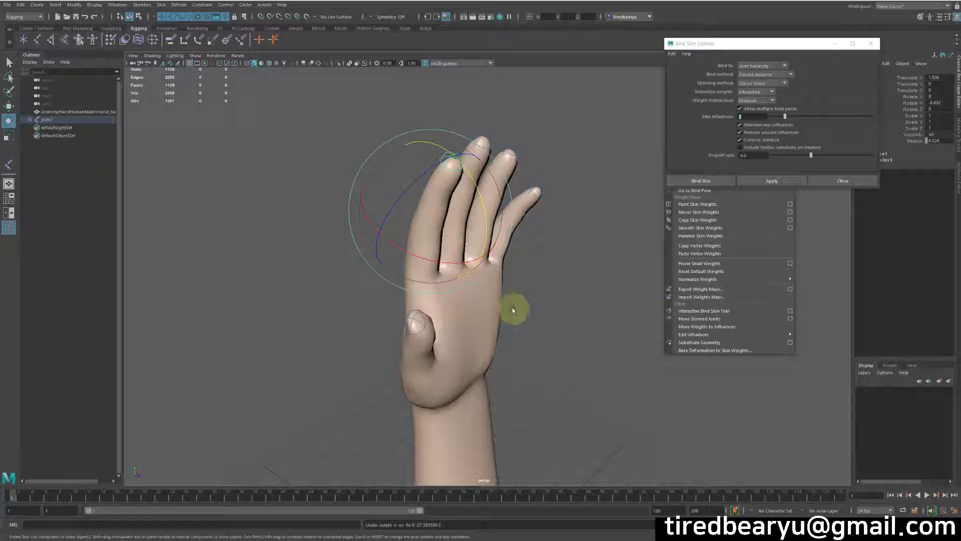
left_click(500, 301)
Select a vertex on the palm edge below the little finger and show its Smooth Skins weights in the Component Editor
key("q")
right_click_drag(507, 279, 466, 279)
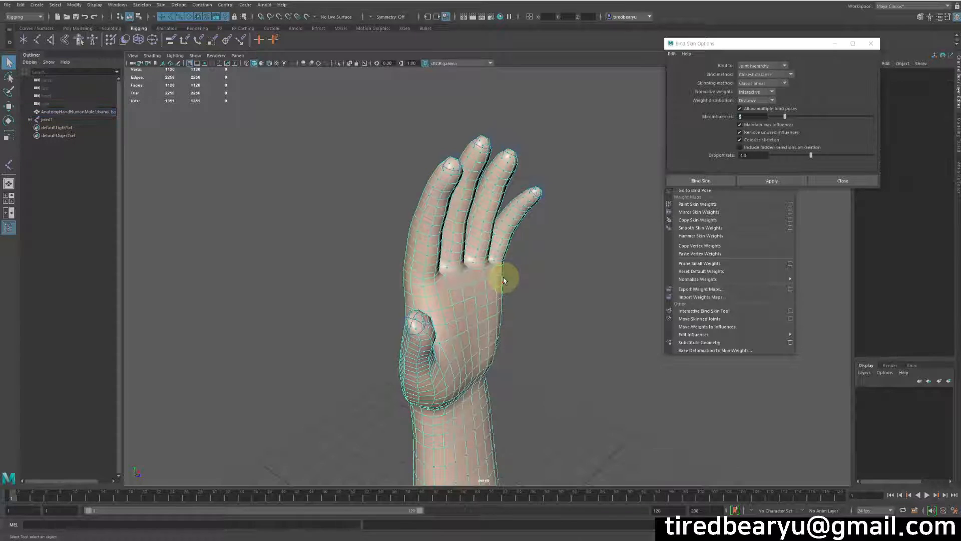
left_click(494, 276)
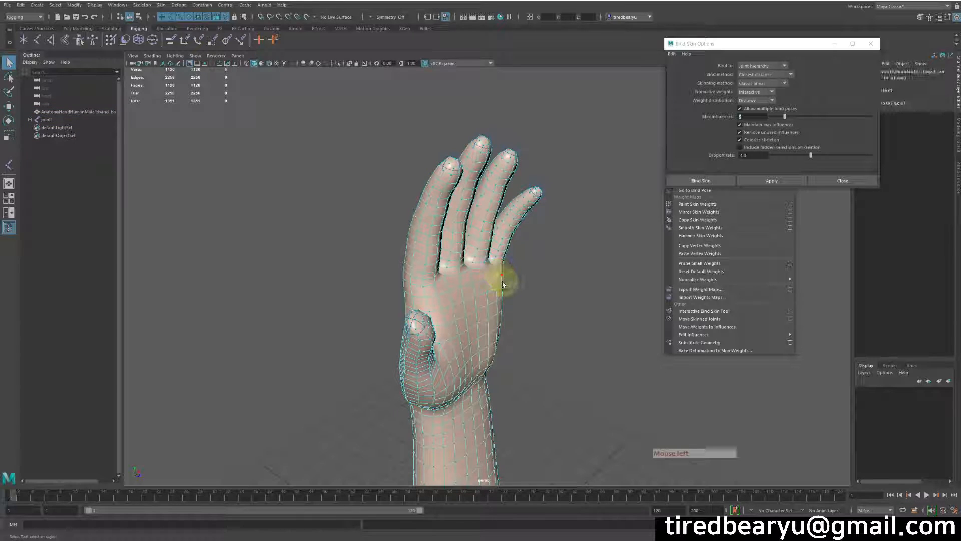
left_click(116, 6)
mouse_move(137, 32)
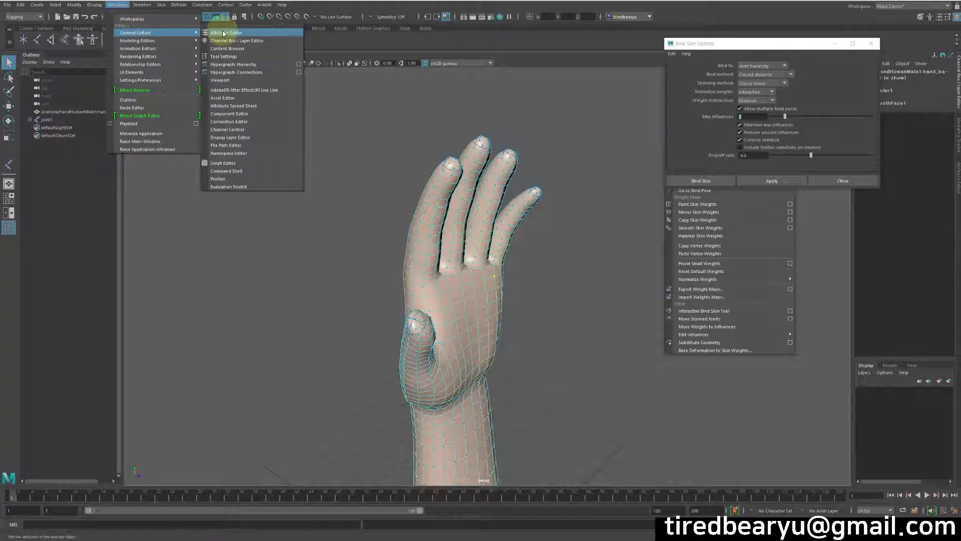
left_click(256, 114)
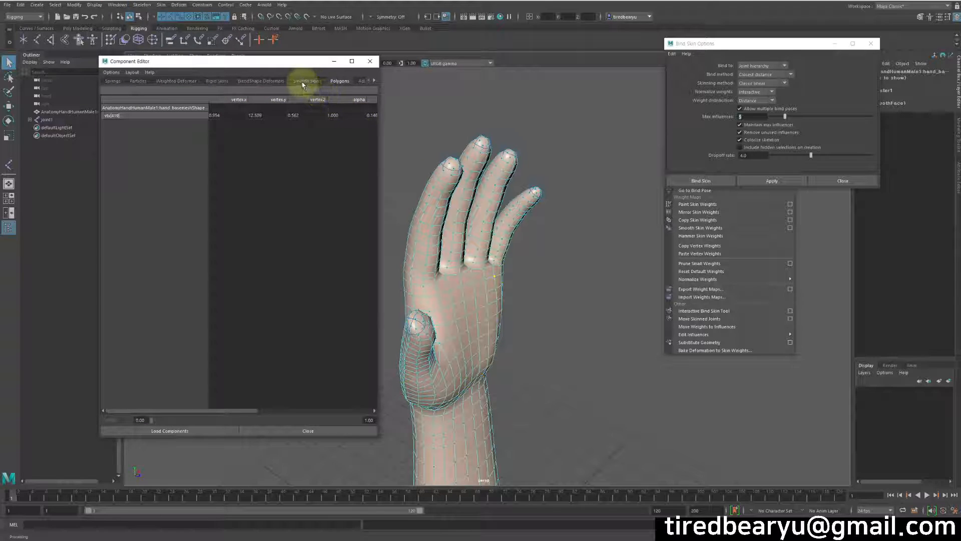
left_click(303, 83)
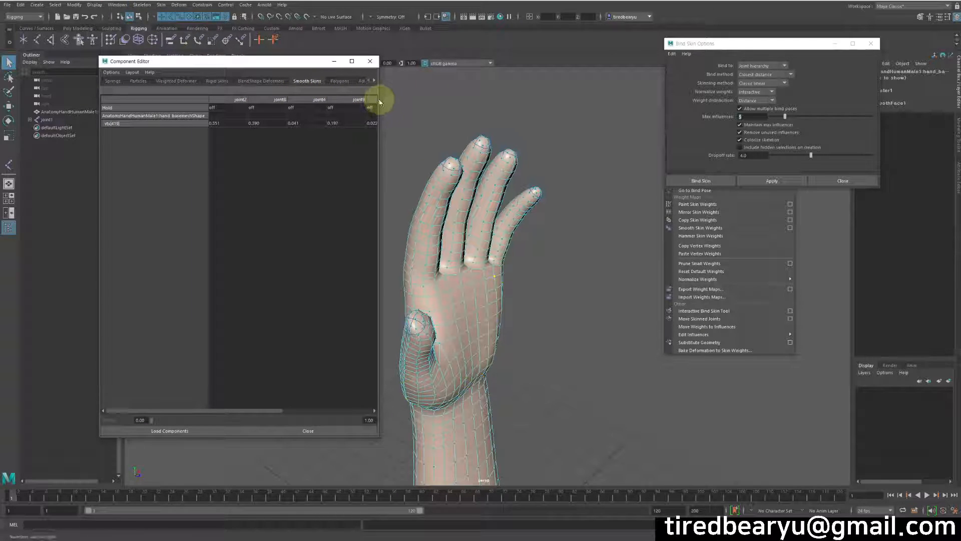
Enlarge and move the Component Editor aside, and inspect the joint weights of vertices on the palm and ring fingertip
left_click_drag(381, 98, 508, 105)
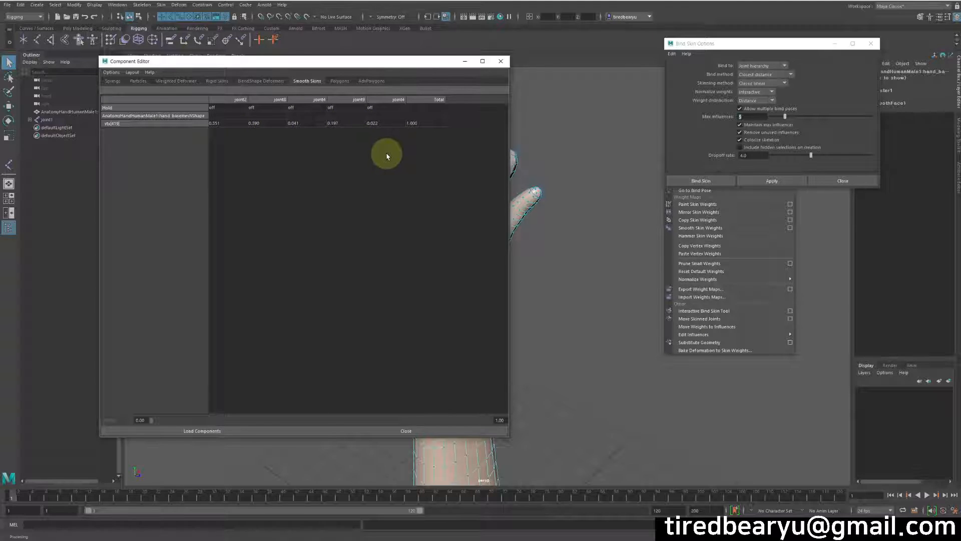
left_click_drag(410, 62, 323, 52)
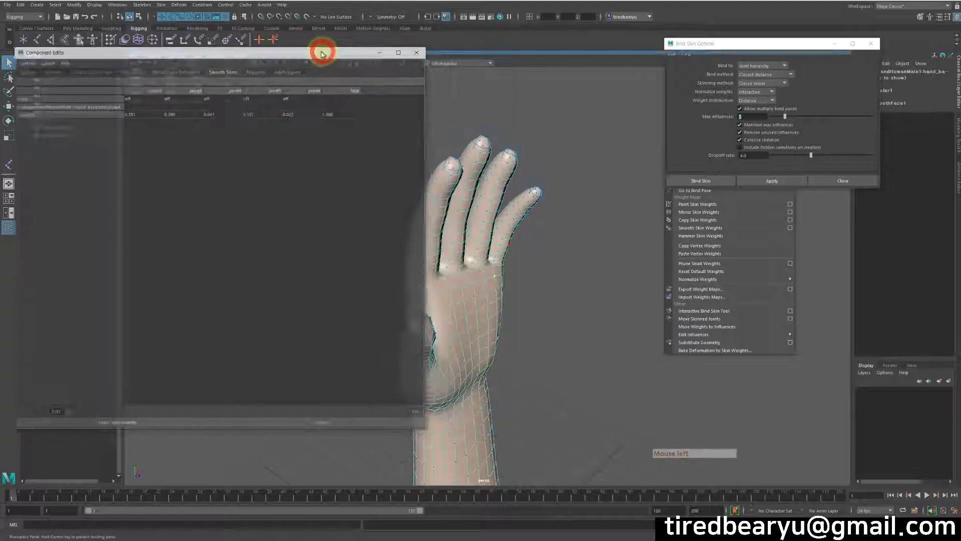
left_click(469, 328)
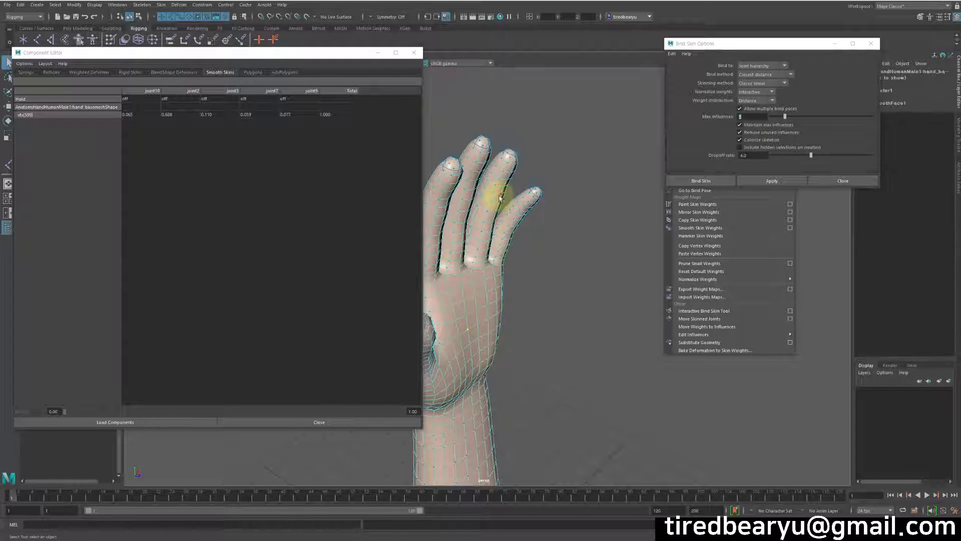
left_click(508, 162)
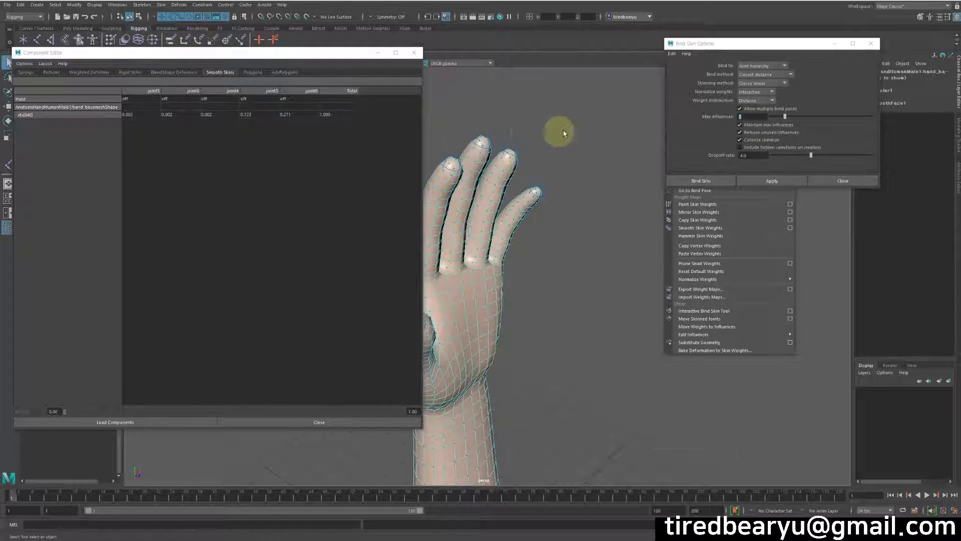
Close the bind options and prune weights below 0.01 on a vertex near the ring fingertip
mouse_move(711, 44)
left_mouse_down()
mouse_move(708, 22)
mouse_move(701, 32)
left_mouse_up()
left_click(846, 180)
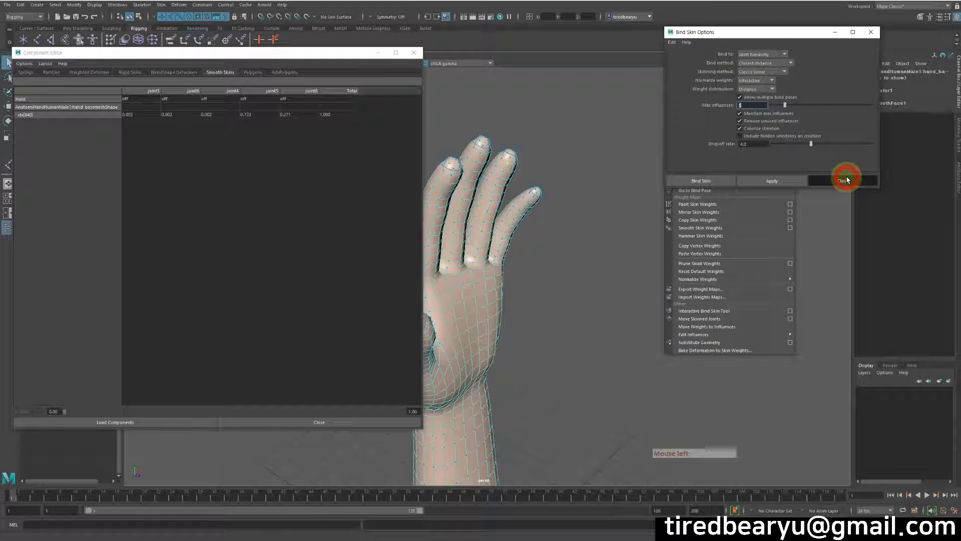
mouse_move(725, 279)
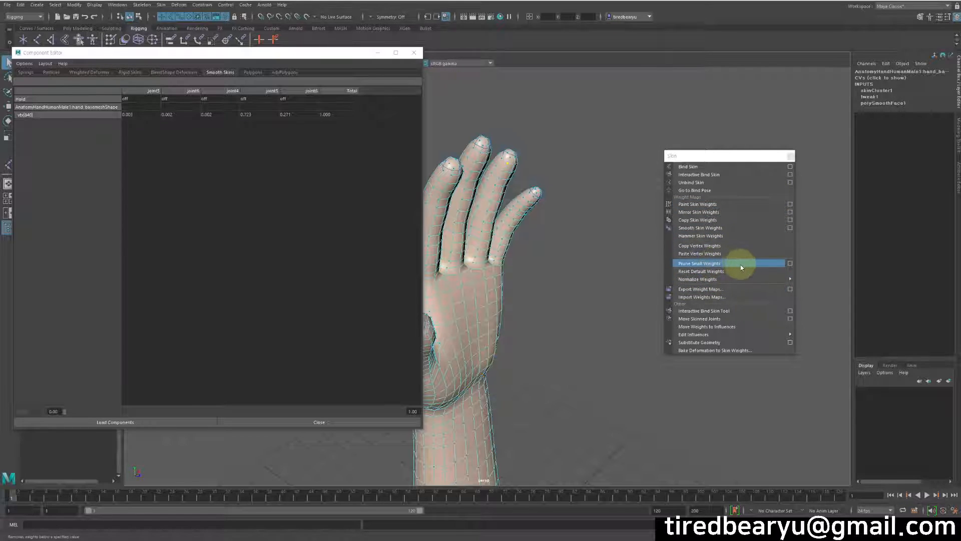
left_click(745, 265)
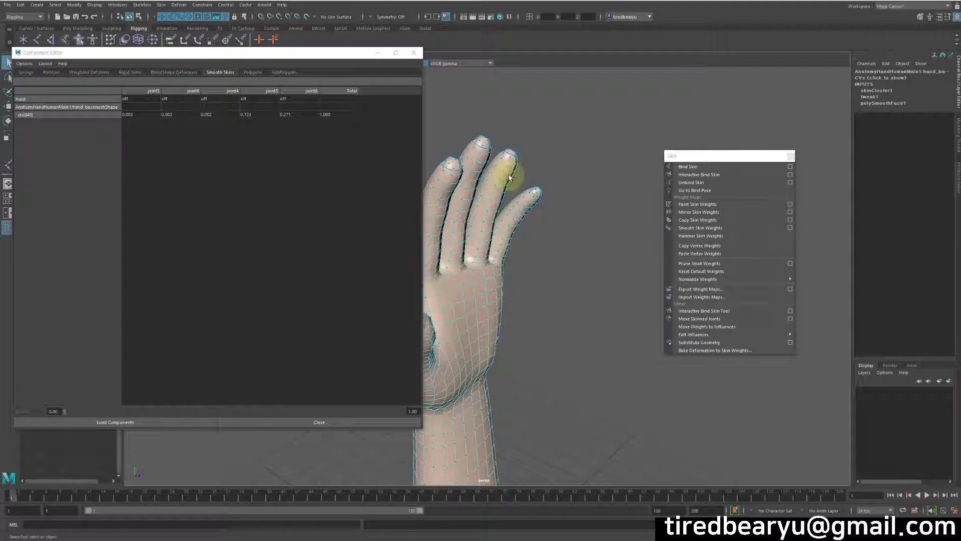
left_click(514, 166)
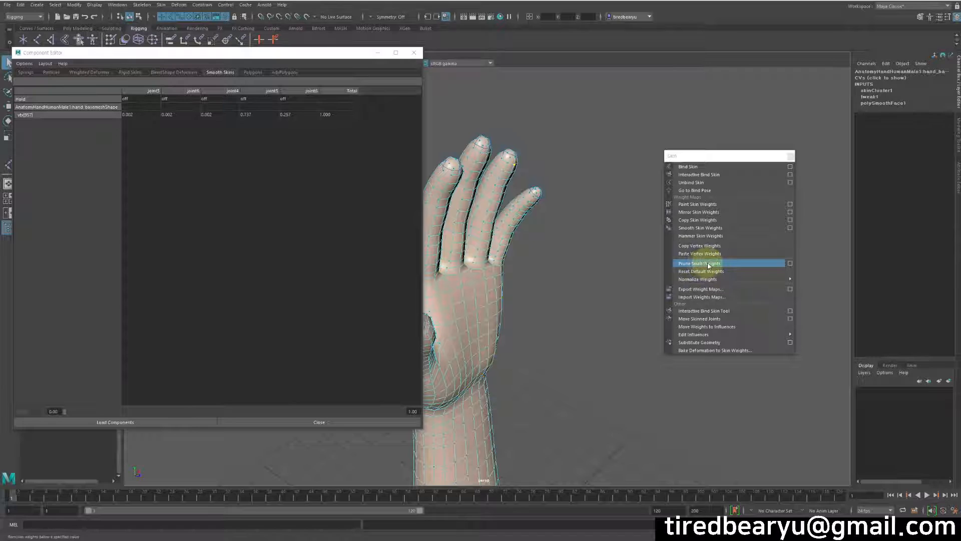
left_click(791, 263)
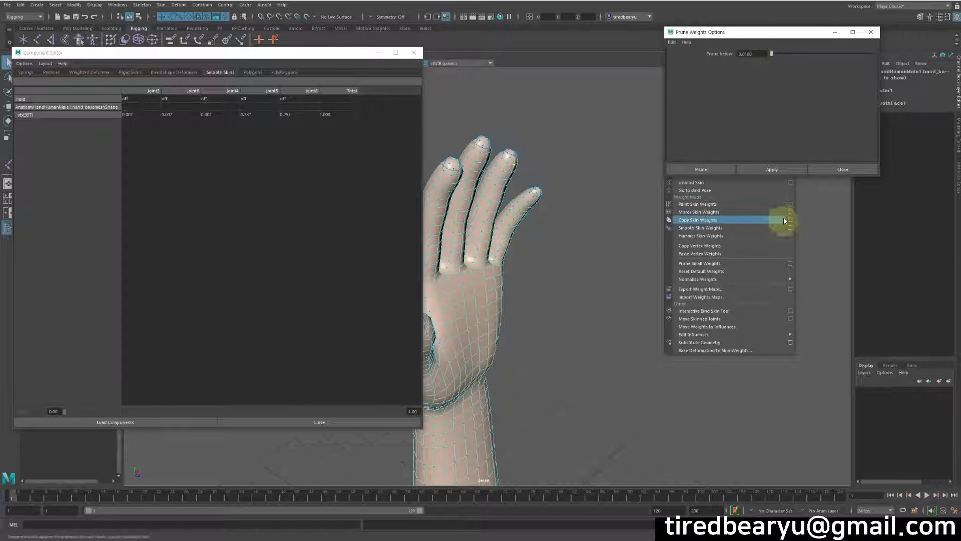
left_click(781, 168)
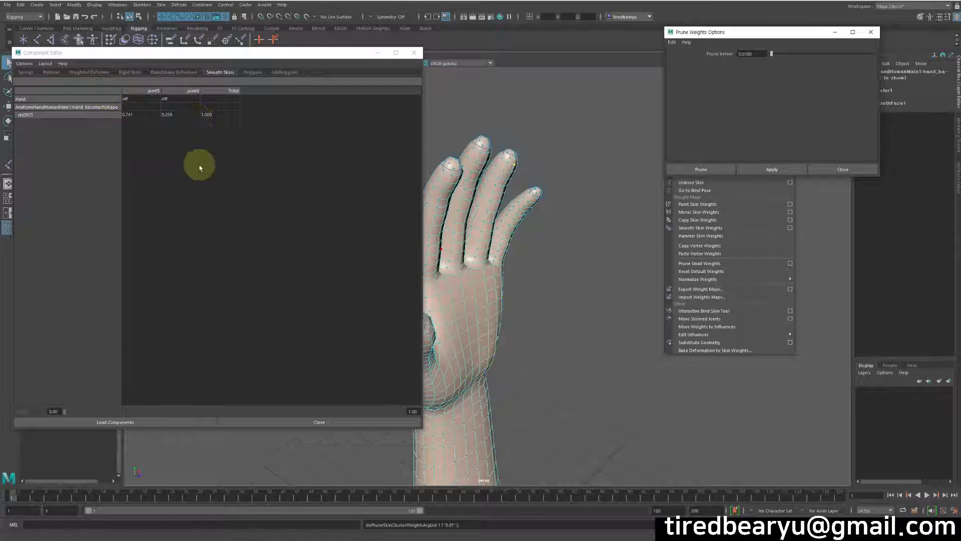
Inspect the smooth skin weights of a palm vertex near the base of the thumb
scroll(558, 319, "down", 3)
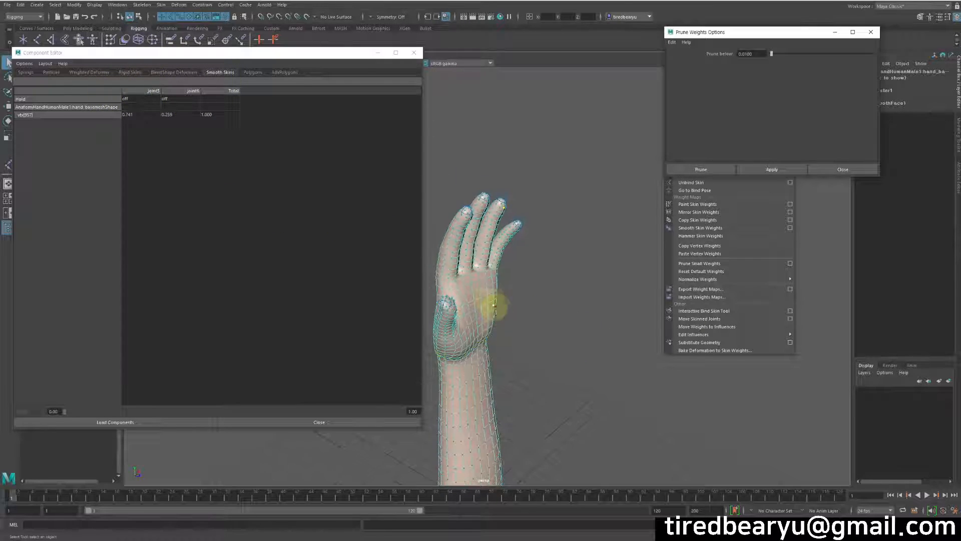
left_click_drag(493, 304, 576, 232, "alt")
key("w")
right_click(577, 237)
right_click_drag(588, 234, 603, 229)
middle_click_drag(628, 281, 597, 221, "alt")
left_click(532, 277)
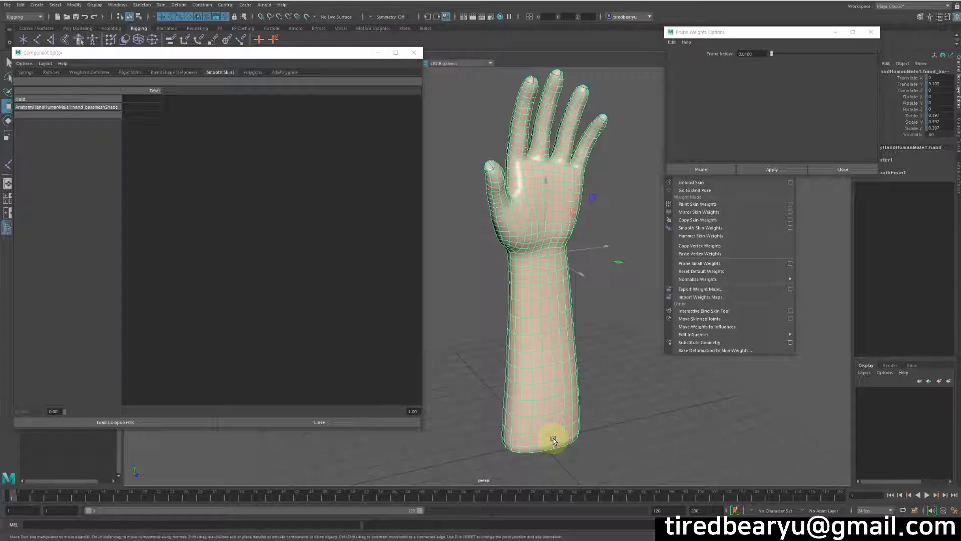
right_click(516, 228)
right_click_drag(515, 228, 488, 225)
left_click(510, 228)
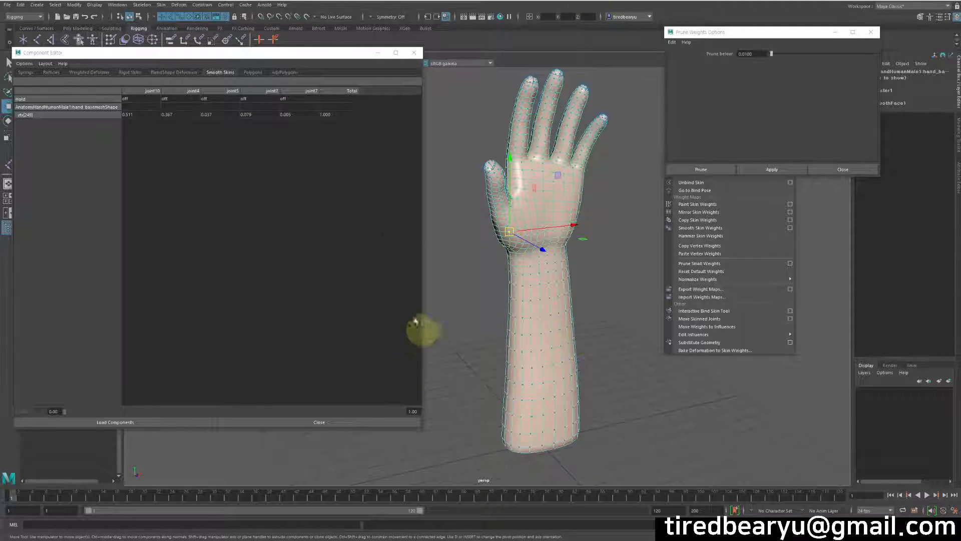
Select the whole hand mesh as an object and prune its skin weights below 0.01
right_click_drag(573, 184, 611, 165)
left_click(627, 177)
key("z")
key("z")
left_click(582, 190)
left_click(611, 166)
left_click(568, 373)
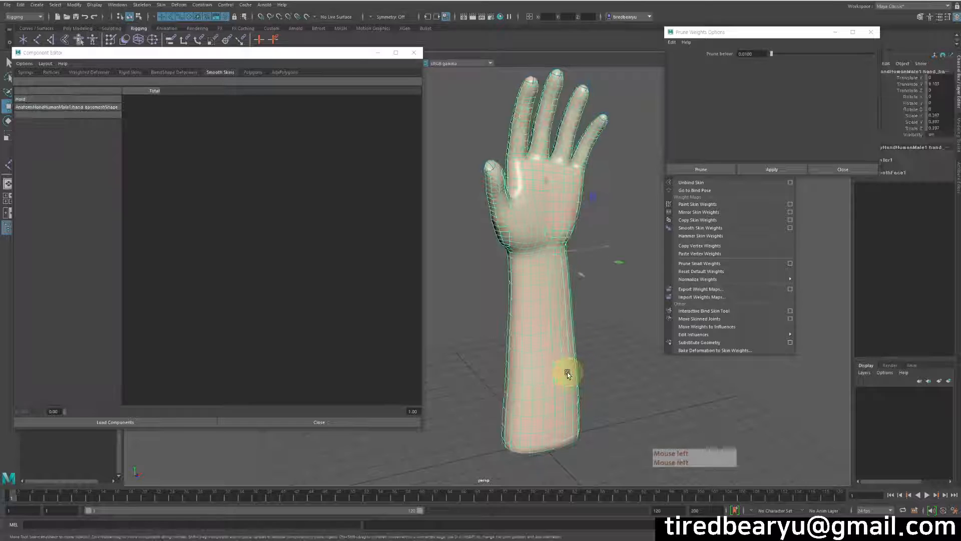
left_click(708, 35)
left_click(769, 169)
Inspect the smooth skin weights of individual vertices along the index finger, from its tip to its base
middle_click_drag(579, 174, 574, 237, "alt")
left_click(640, 193)
left_click(546, 173)
left_click(606, 88)
left_click(547, 153)
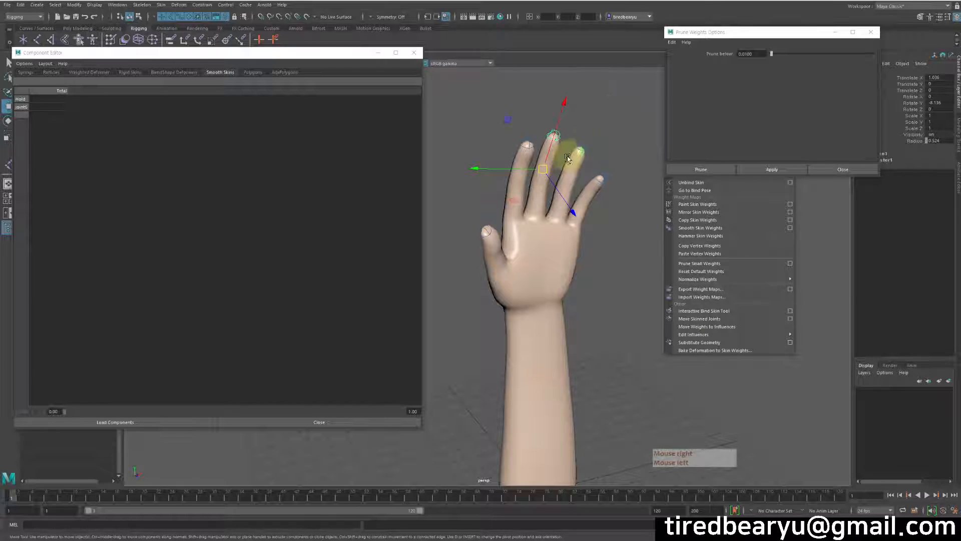
left_click(526, 140)
right_click(515, 98)
left_click(478, 97)
left_click(525, 133)
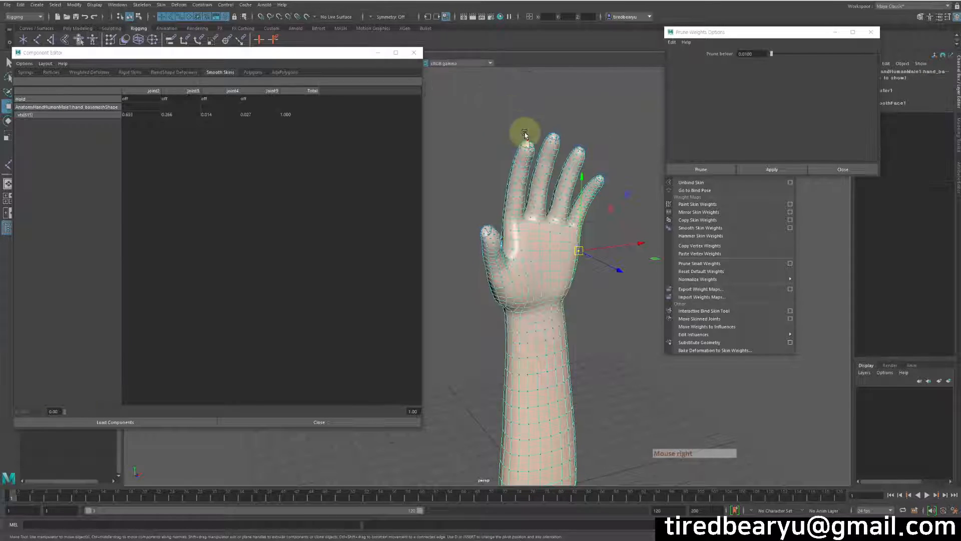
left_click(524, 151)
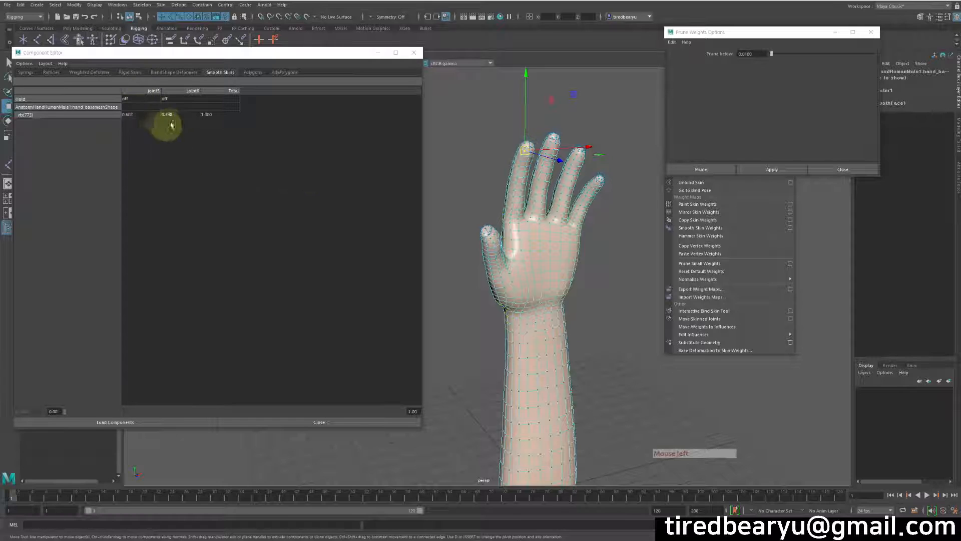
left_click(522, 201)
left_click(504, 229)
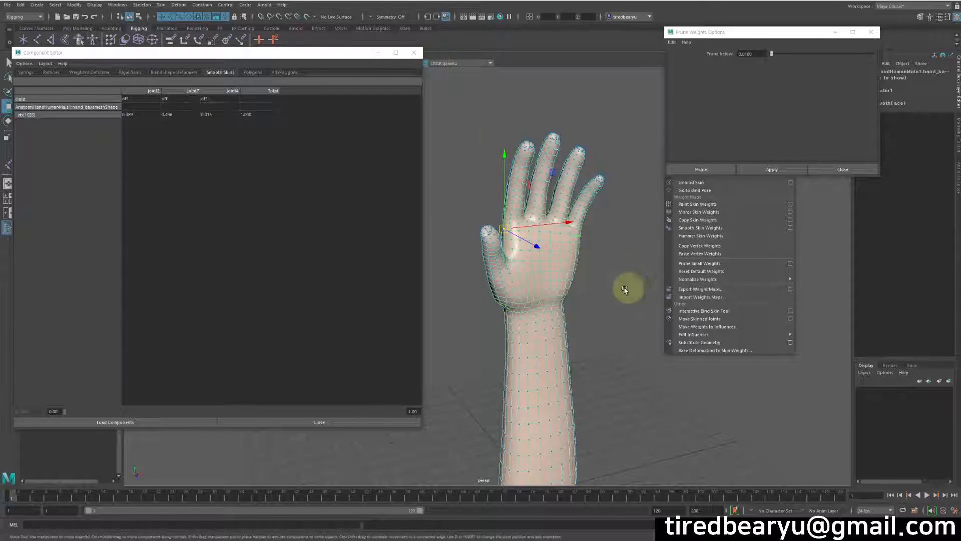
Return the mesh to object selection mode, clear the selection and close the prune weights options
right_click_drag(611, 284, 641, 255)
left_click(641, 256)
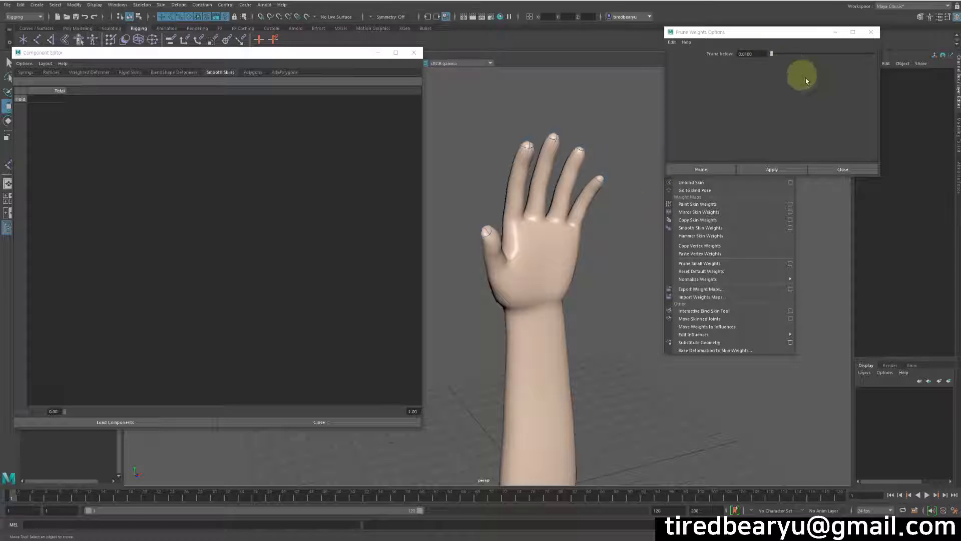
left_click(842, 170)
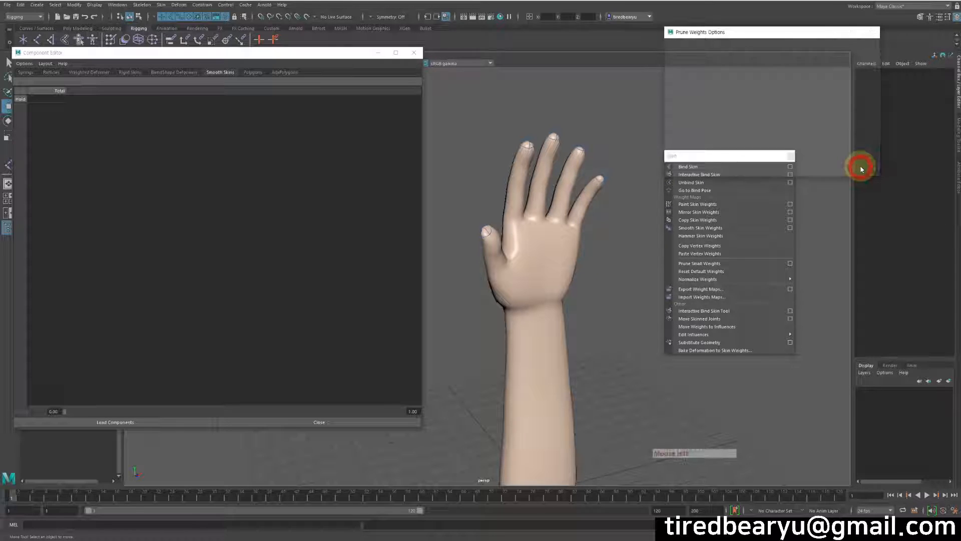
Select the hand mesh as an object and close the Component Editor
middle_click_drag(574, 300, 684, 245, "alt")
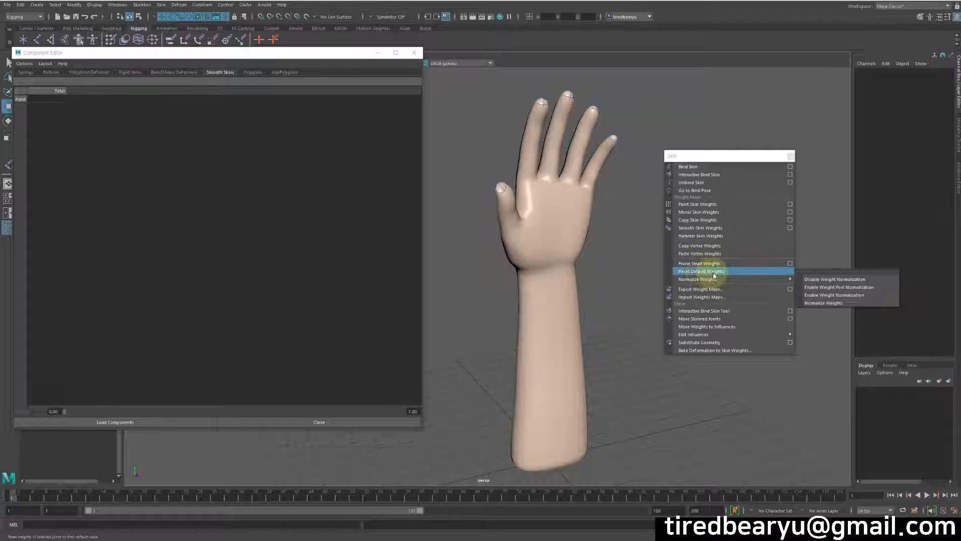
middle_click_drag(580, 275, 585, 248, "alt")
left_click_drag(584, 248, 547, 242, "alt")
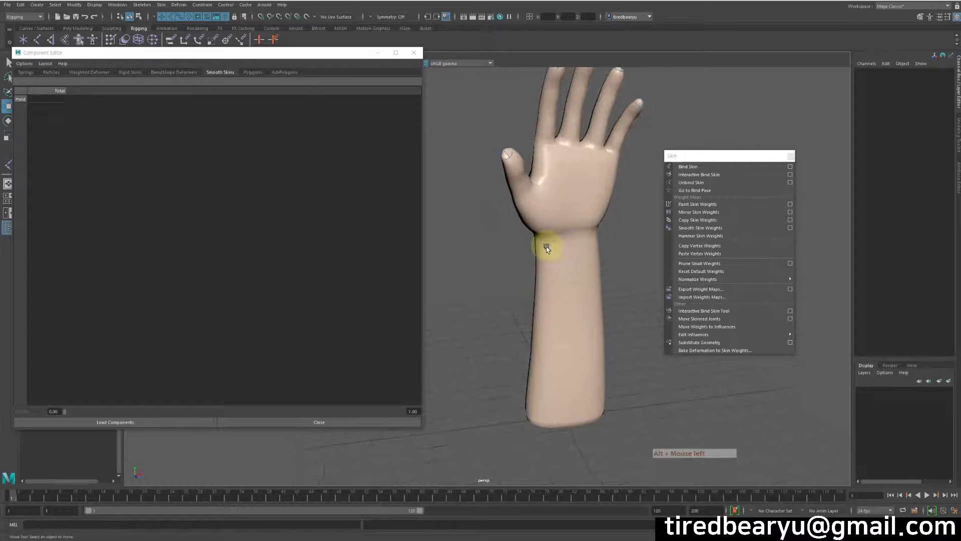
middle_click_drag(534, 277, 481, 312, "alt")
left_click(488, 301)
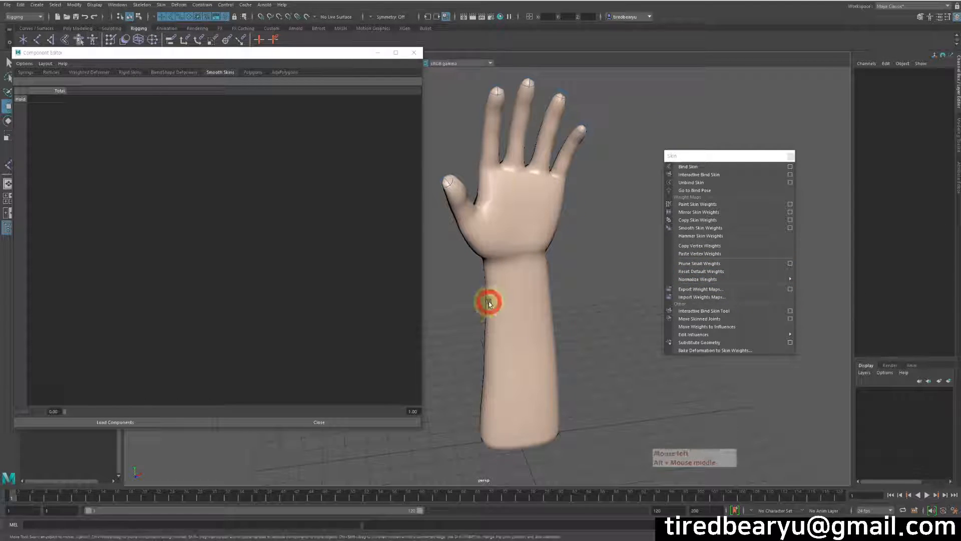
left_click(542, 199)
left_click(560, 215)
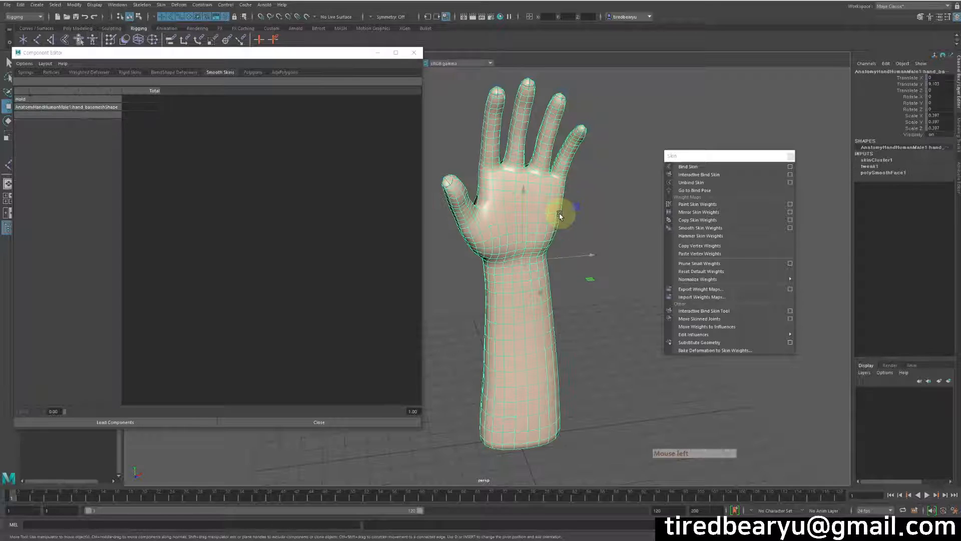
left_click(413, 53)
middle_click_drag(529, 199, 472, 167, "alt")
right_click(484, 157)
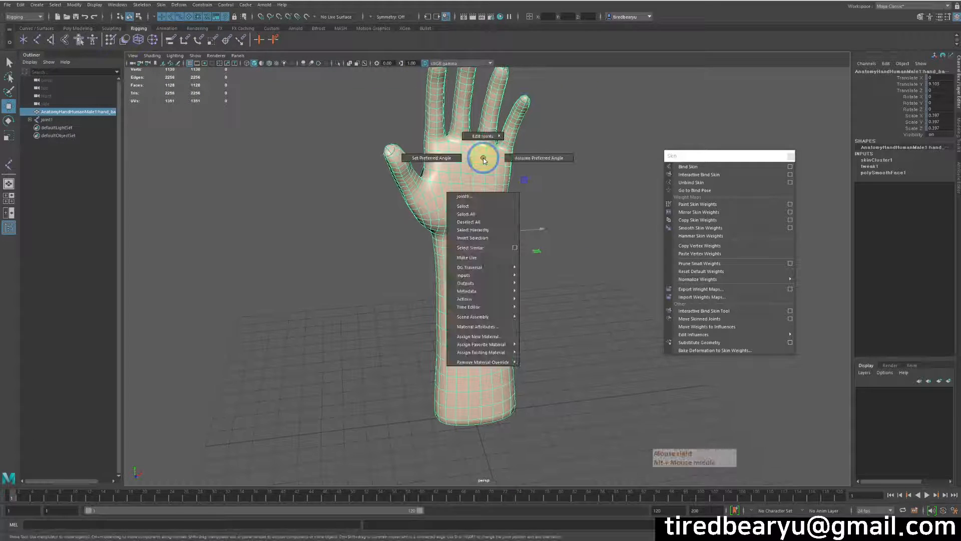
right_click_drag(482, 230, 482, 163)
middle_click_drag(481, 176, 469, 300, "alt")
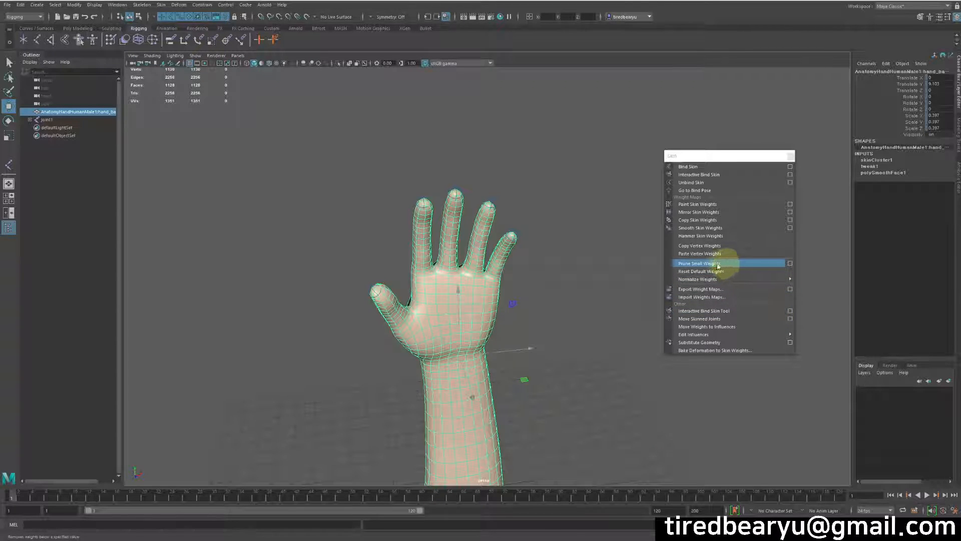
middle_click_drag(526, 279, 562, 230, "alt")
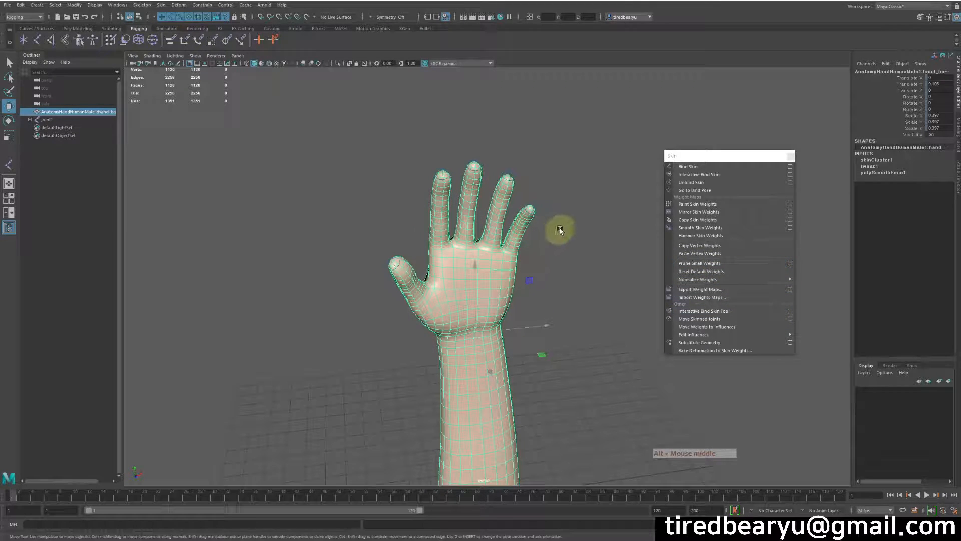
Reopen the Component Editor and inspect the smooth skin weights of a vertex beside the base of the index finger
left_click(144, 5)
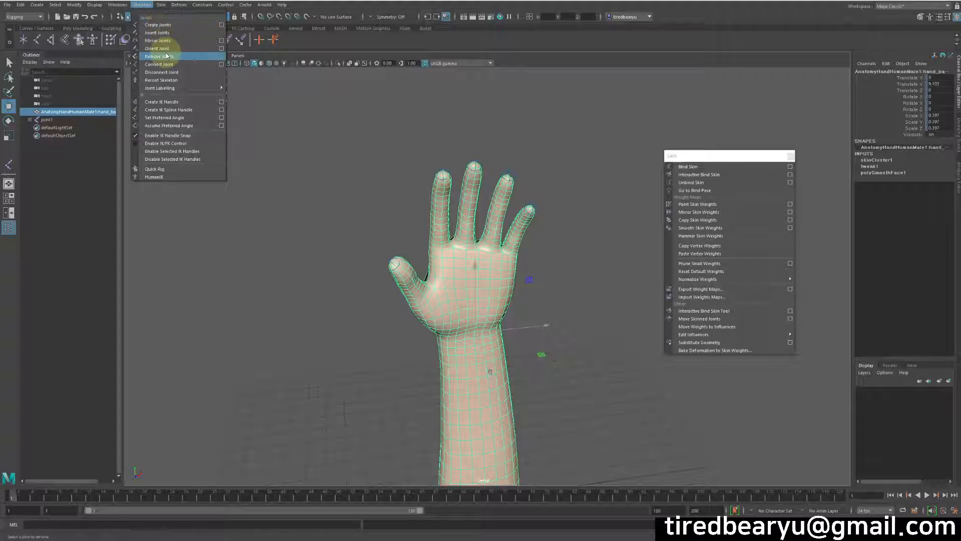
mouse_move(117, 5)
mouse_move(137, 35)
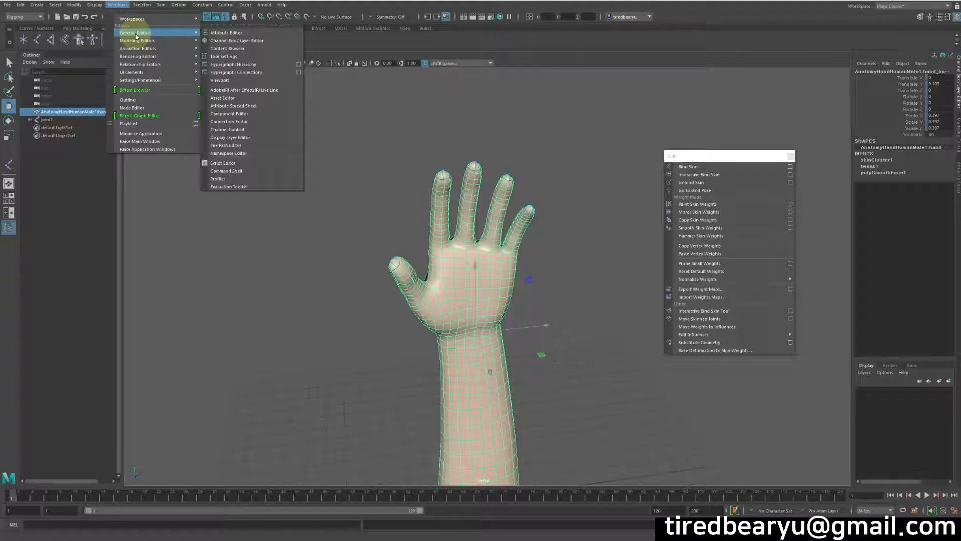
left_click(264, 113)
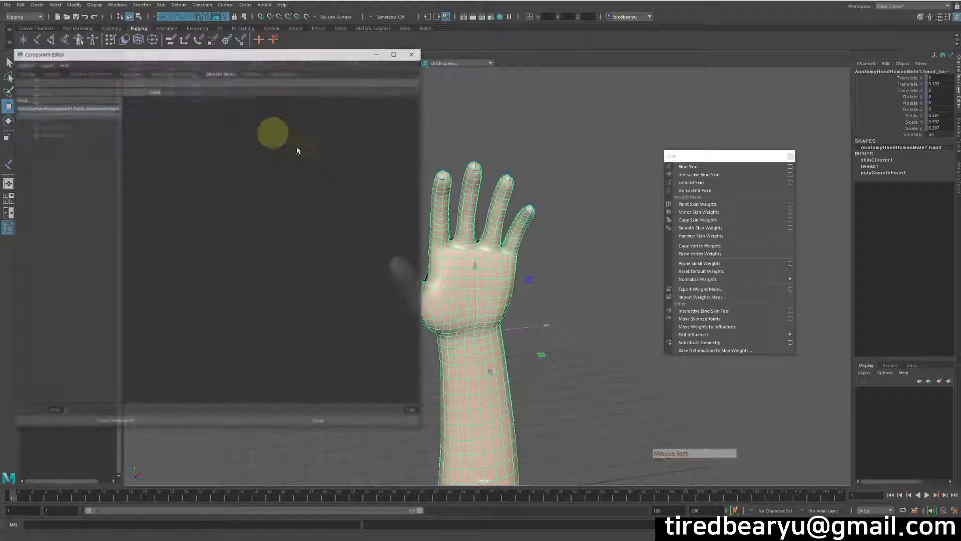
left_click(581, 219)
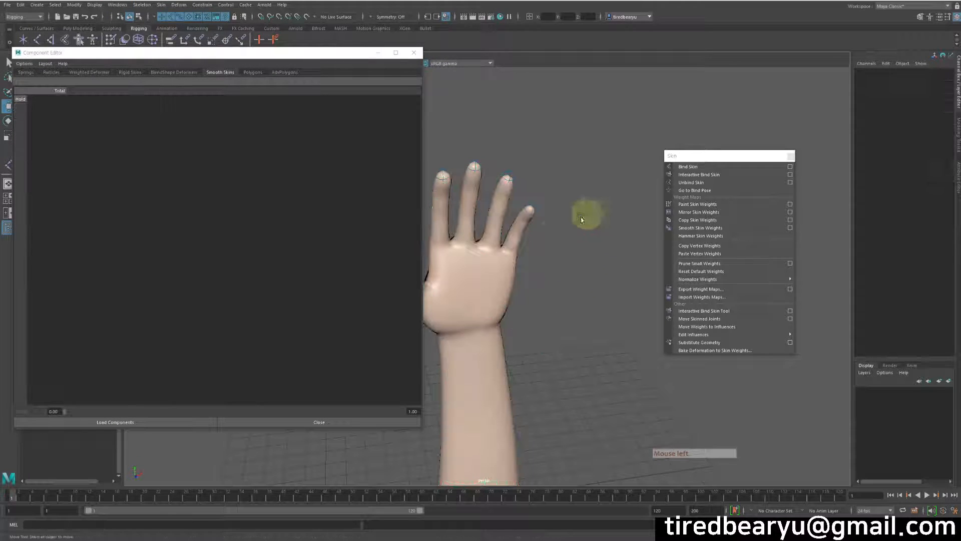
left_click(500, 265)
right_click_drag(609, 216, 558, 215)
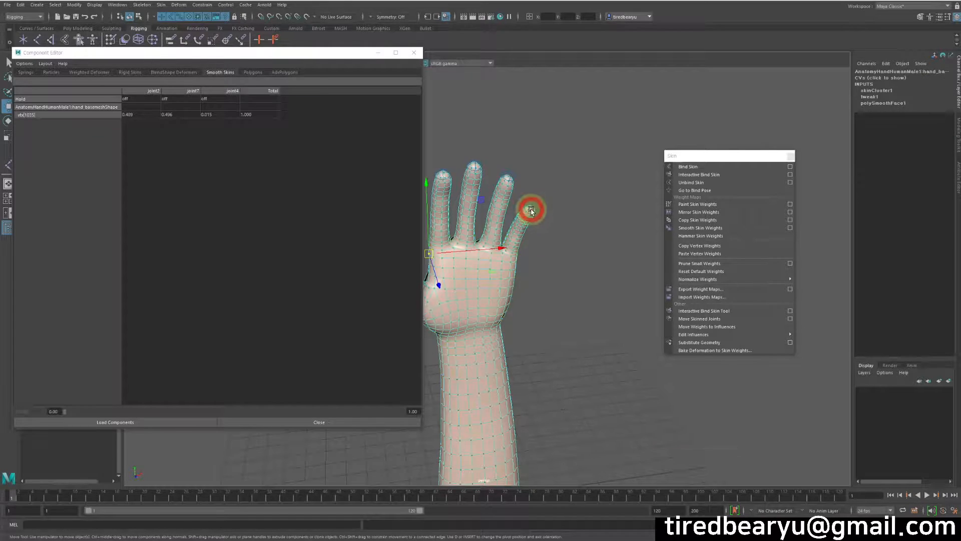
Select the whole hand mesh as an object and reset its skin weights to the defaults
right_click_drag(561, 90, 619, 70)
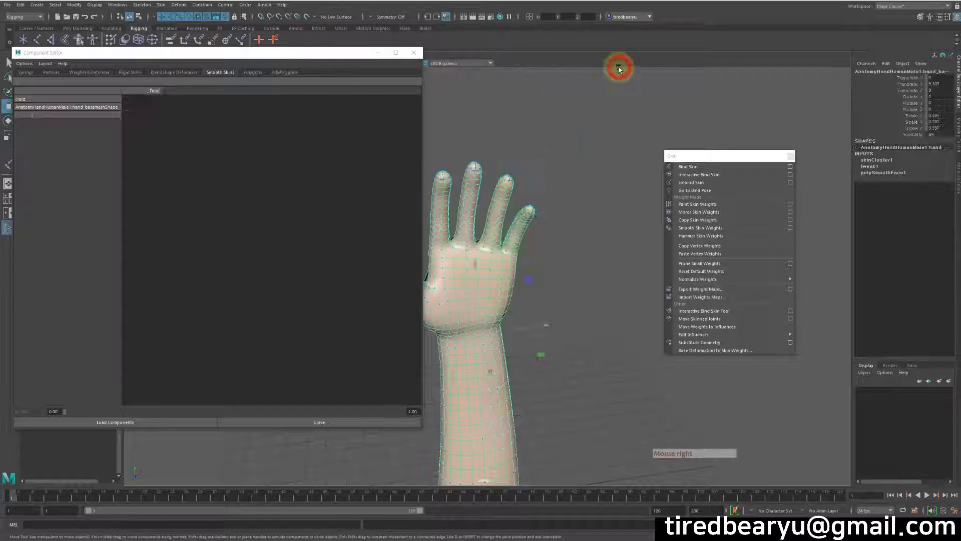
left_click(562, 191)
left_click(515, 265)
mouse_move(701, 284)
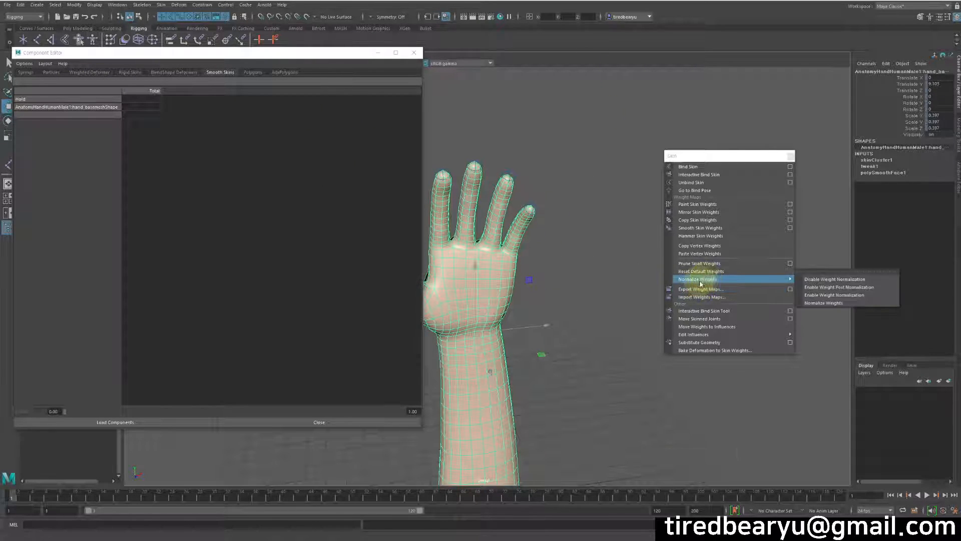
left_click(694, 271)
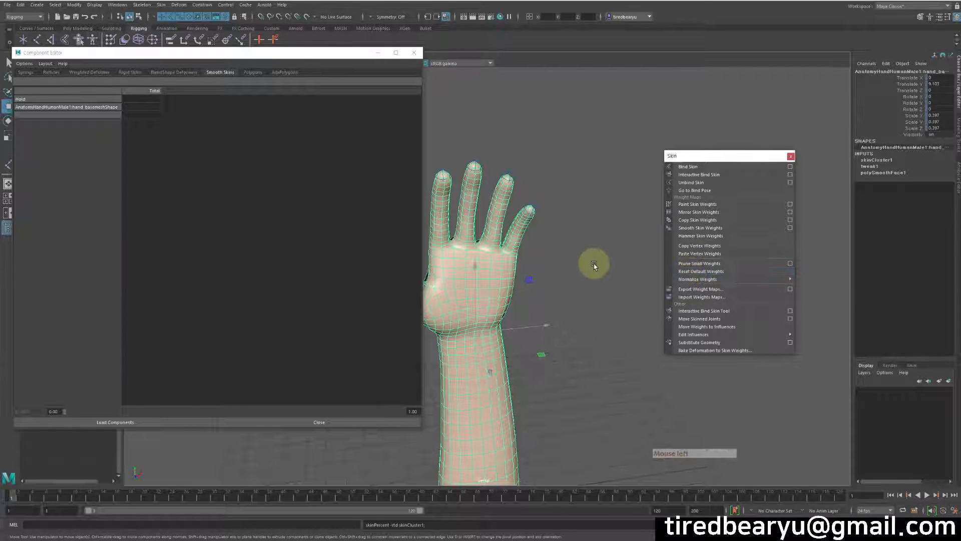
Inspect the smooth skin weights of a vertex at the tip of the little finger
left_click(523, 241)
left_click(608, 210)
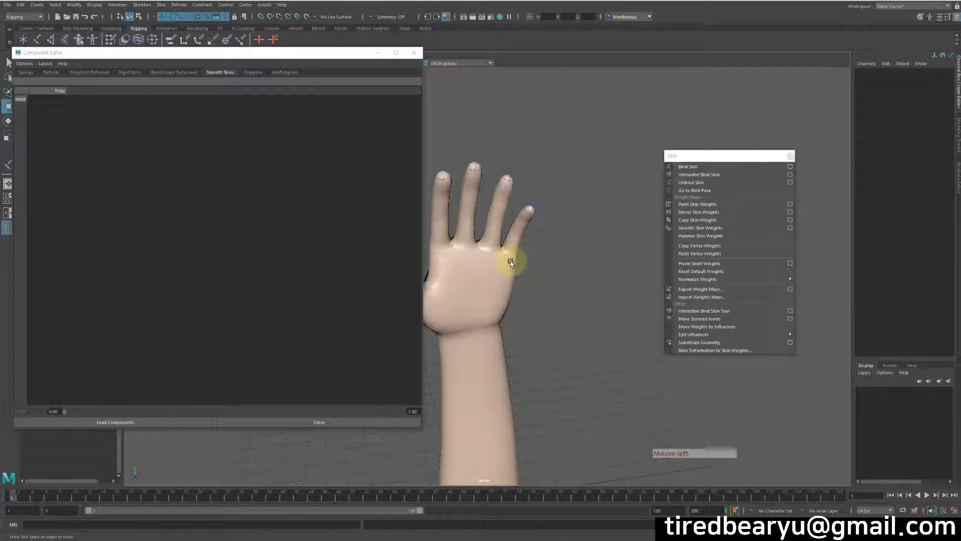
left_click(511, 261)
right_click_drag(611, 188, 572, 187)
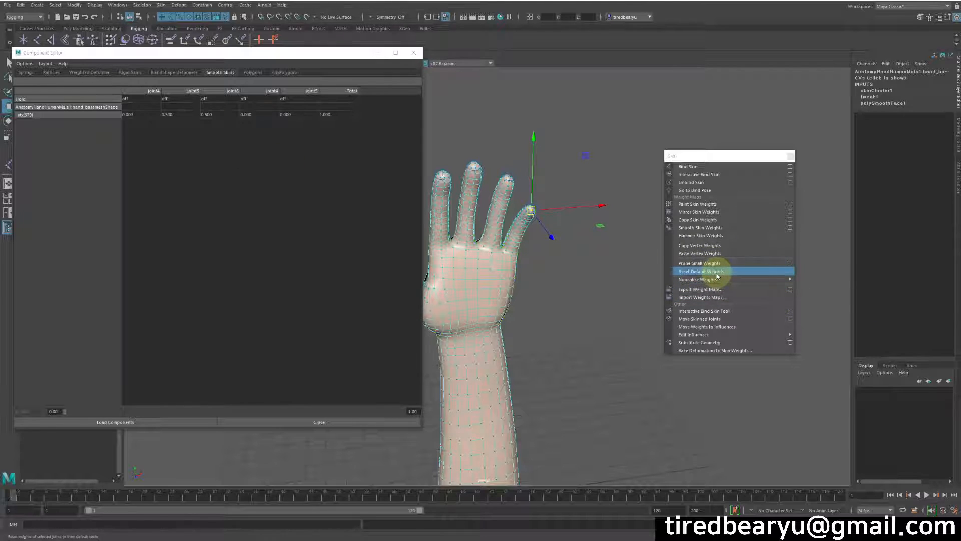
Close the Component Editor
mouse_move(711, 280)
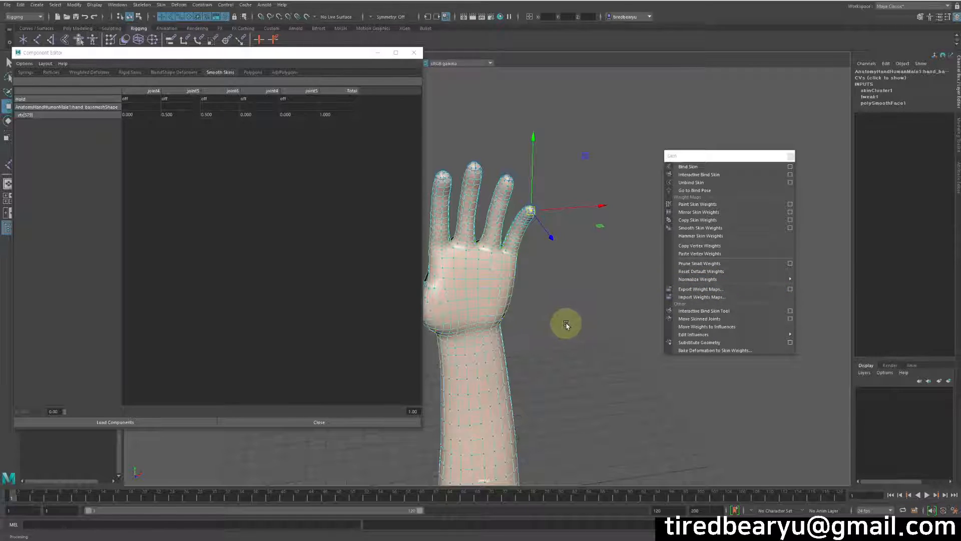
left_click(720, 322)
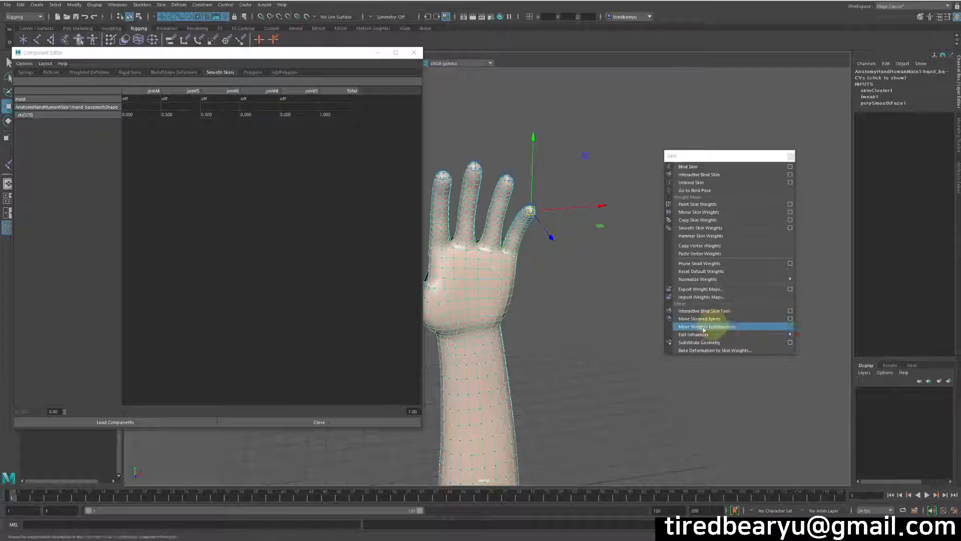
left_click(415, 58)
Return the hand mesh to object selection mode and display the scene in wireframe
left_click_drag(551, 332, 811, 325, "alt")
left_click_drag(552, 325, 549, 233, "alt")
right_click_drag(550, 236, 590, 228)
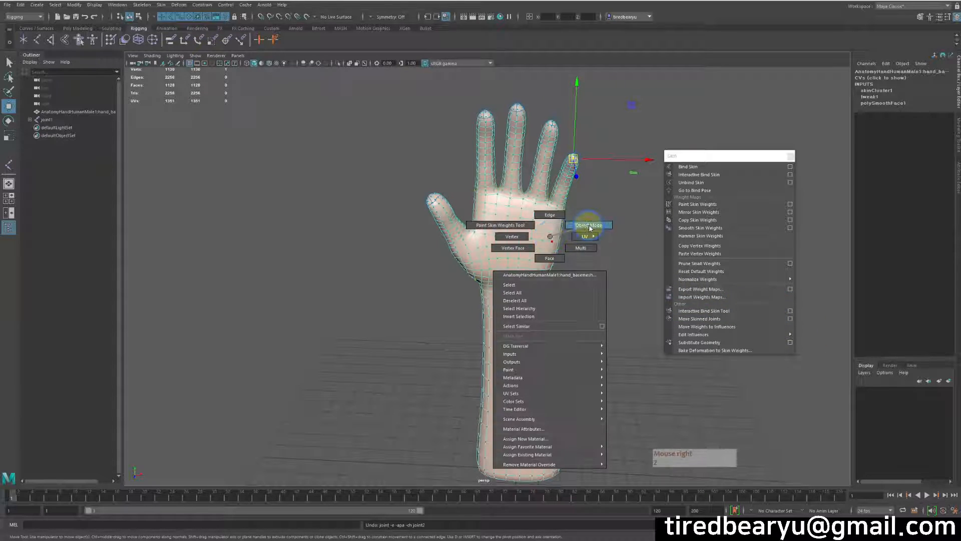
key("4")
Try to move the wrist joint toward the forearm with the Move tool, and undo the move
middle_click_drag(590, 329, 560, 234, "alt")
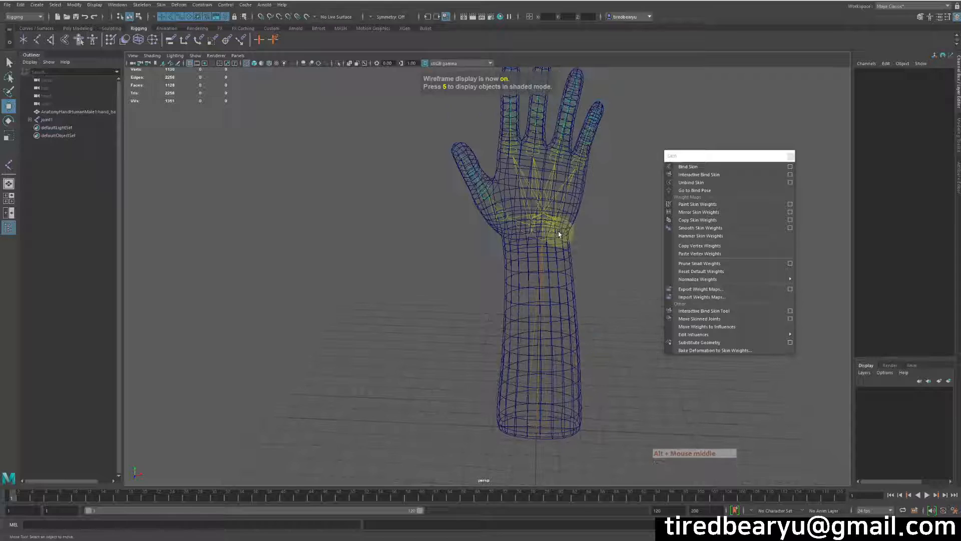
left_click(559, 234)
key("w")
middle_click_drag(579, 326, 570, 371)
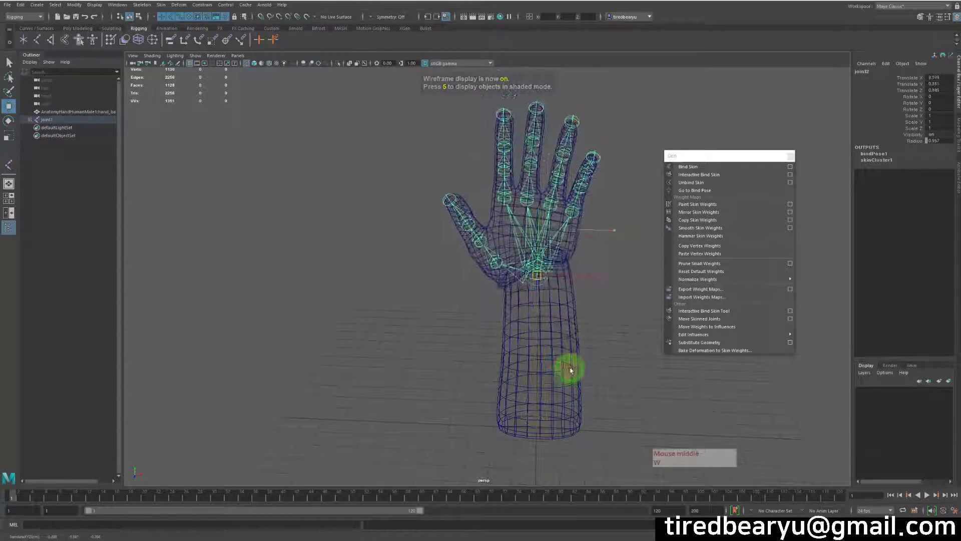
key("ctrl+z")
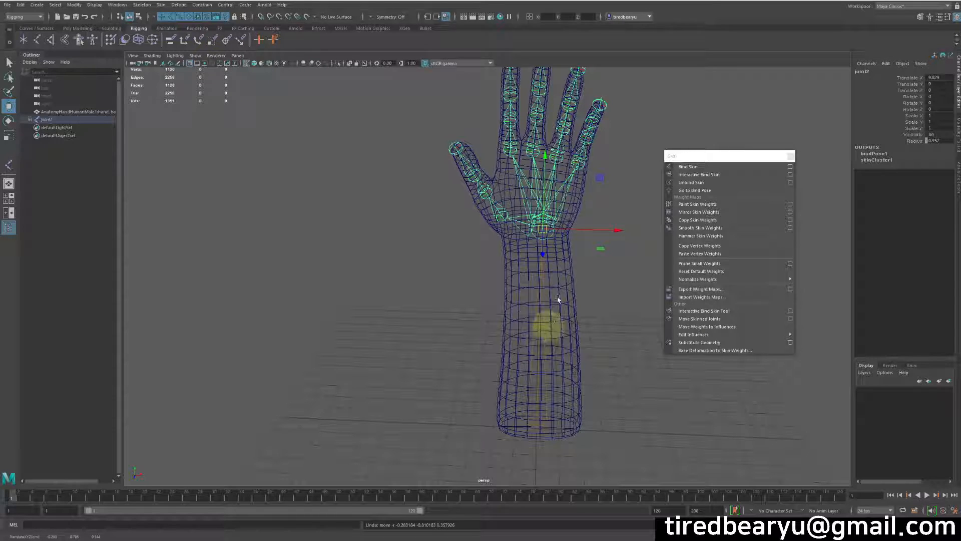
Reselect the wrist joint, move it freely down toward the forearm once more, and undo that move
left_click_drag(573, 279, 569, 262, "alt")
key("q")
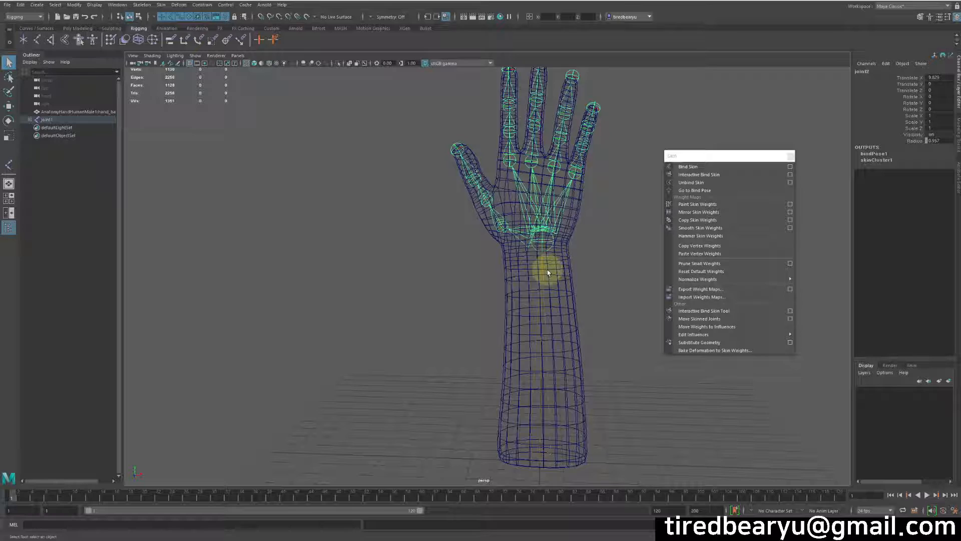
left_click_drag(548, 273, 530, 285, "alt")
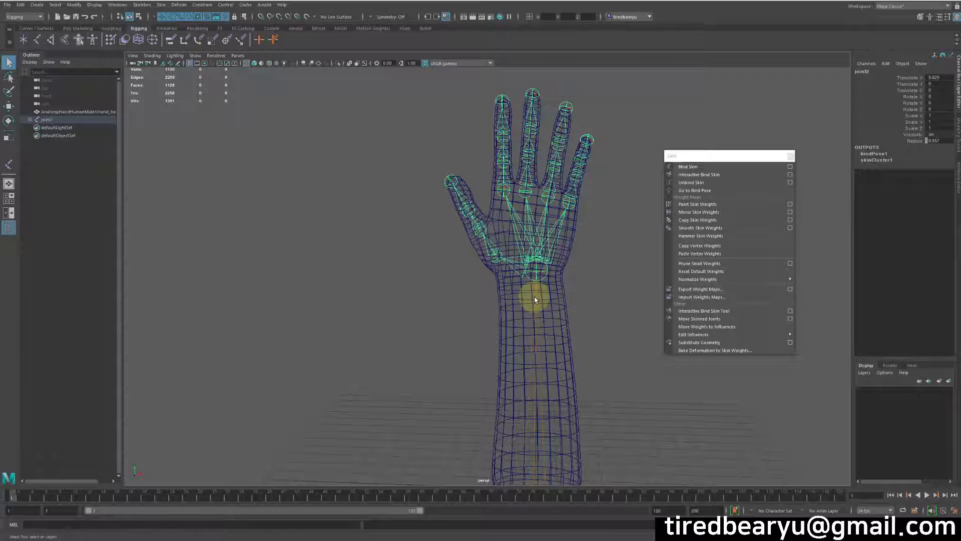
left_click(589, 291)
left_click_drag(546, 280, 560, 263)
middle_click_drag(577, 287, 558, 257, "alt")
key("w")
key("z")
left_click_drag(543, 248, 530, 275)
key("z")
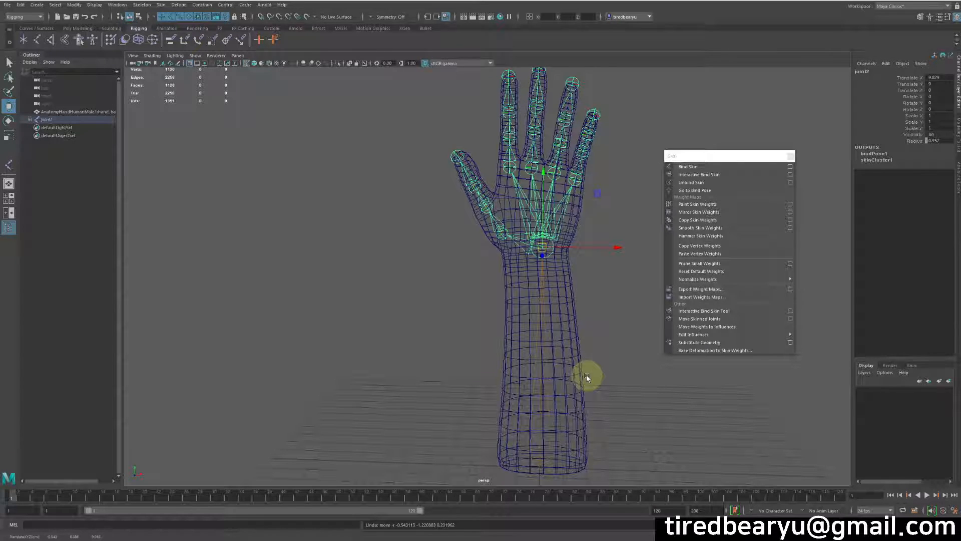
Use Move Skinned Joints to shift the wrist joint along the forearm to a Translate X of 9.045, and undo it
right_click_drag(573, 353, 681, 354, "alt")
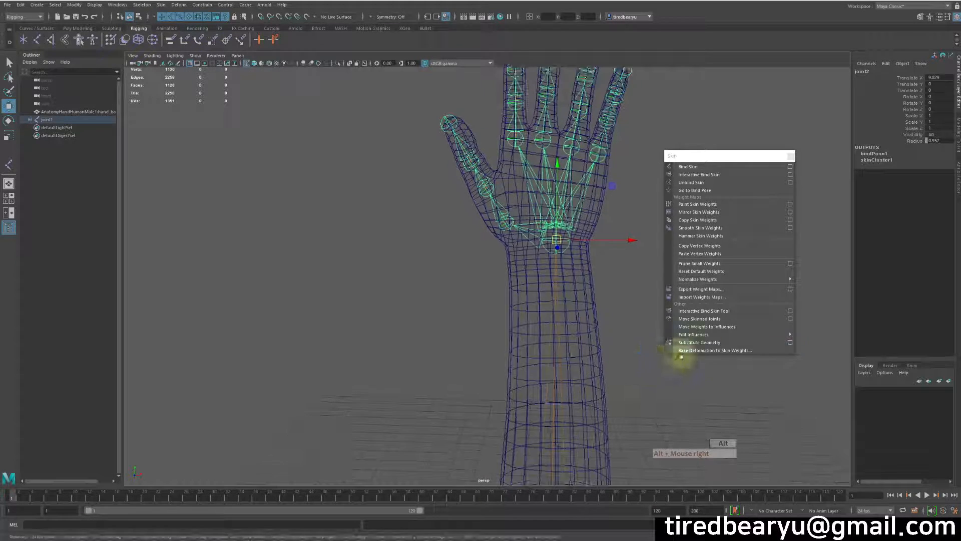
left_click(713, 319)
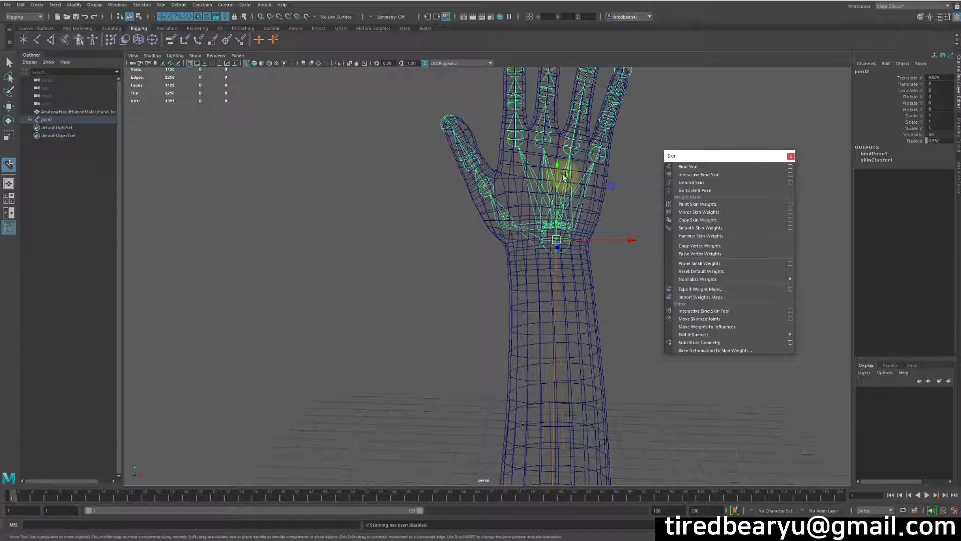
left_click_drag(560, 166, 560, 189)
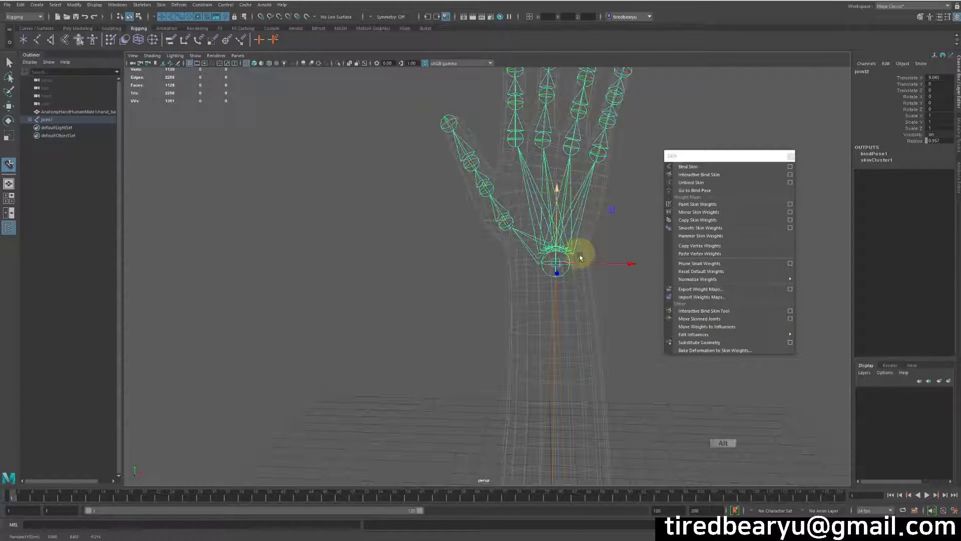
left_click_drag(566, 131, 567, 188, "alt")
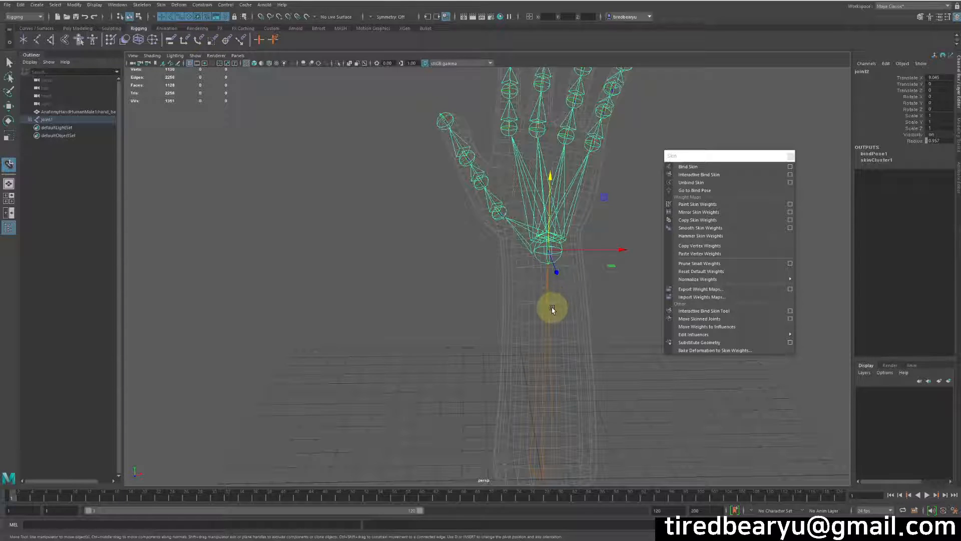
key("ctrl+z")
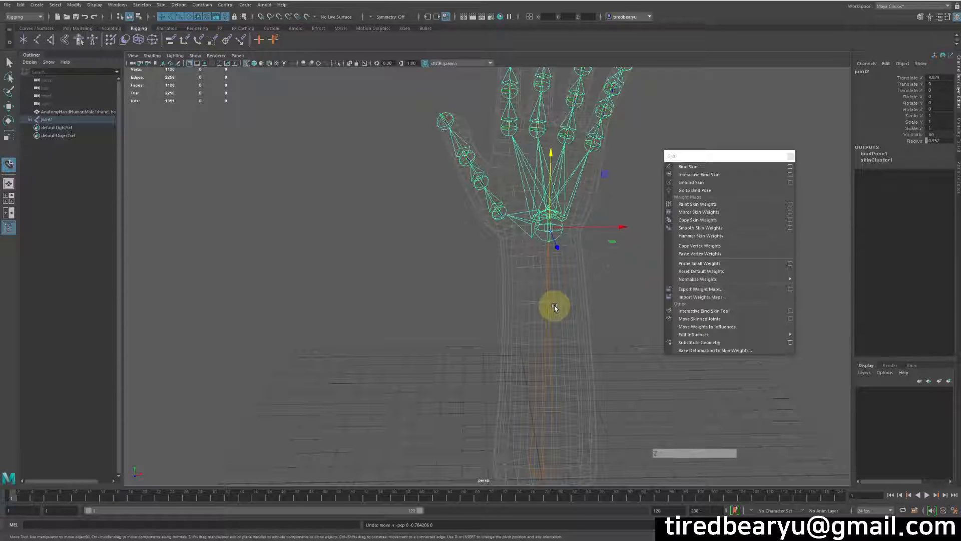
Switch back to the regular Move tool, shift the wrist joint vertically toward the forearm, and undo the shift
key("w")
left_click(624, 318)
left_click(565, 212)
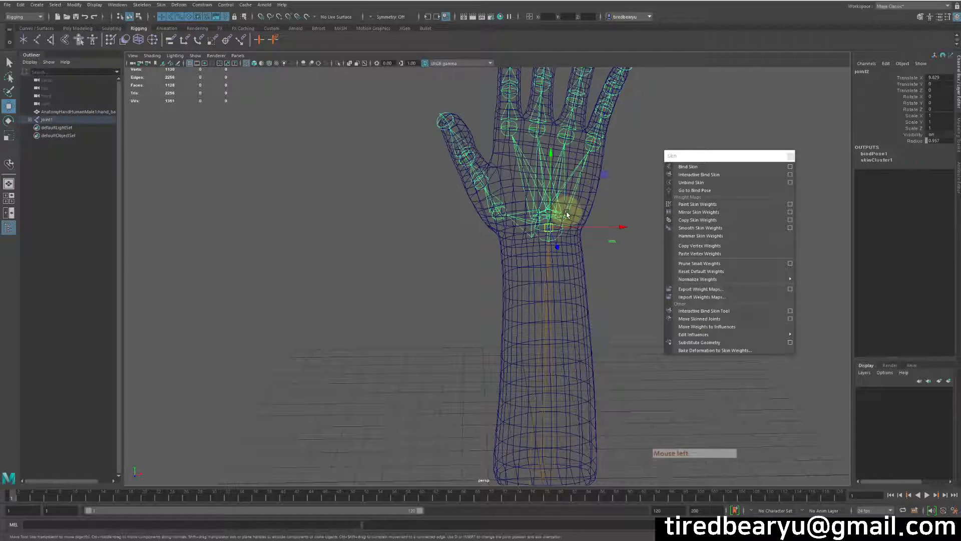
left_click_drag(551, 154, 550, 175)
key("ctrl+z")
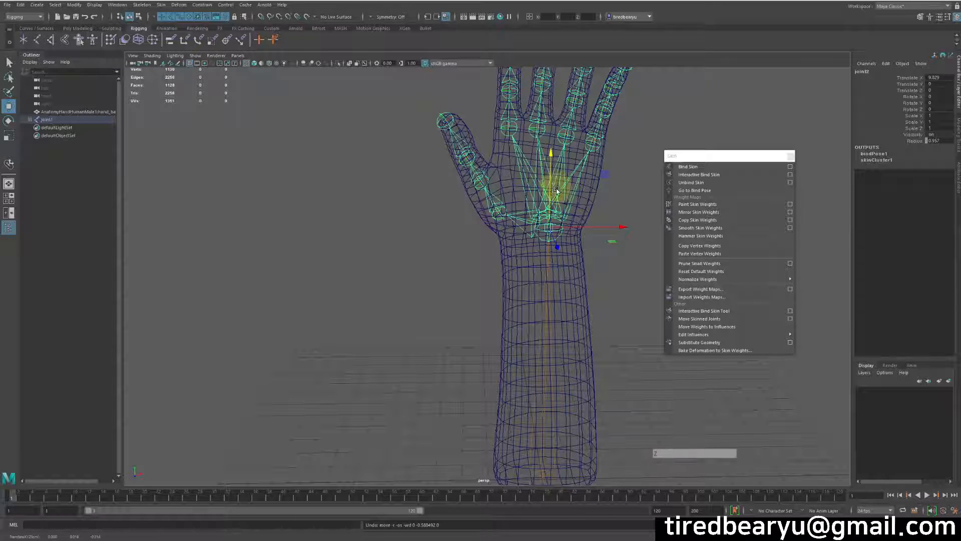
Try to move only the wrist joint's pivot toward the forearm, undo the change, and reselect the wrist joint
mouse_move(551, 155)
left_mouse_down()
mouse_move(551, 189)
mouse_move(545, 150)
mouse_move(551, 172)
mouse_move(550, 157)
left_mouse_up()
key("ctrl+z")
key("Insert")
key("ctrl+z")
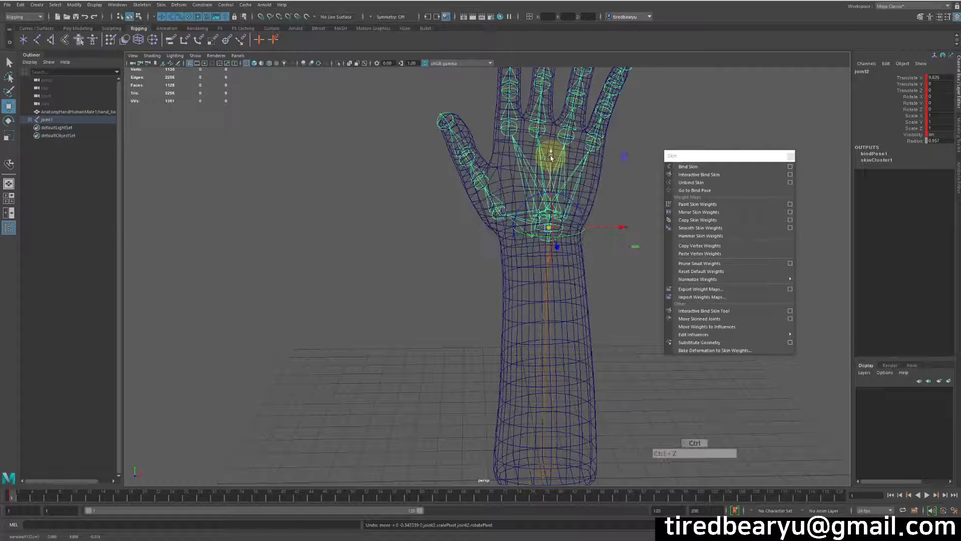
left_click(619, 293)
left_click(540, 190)
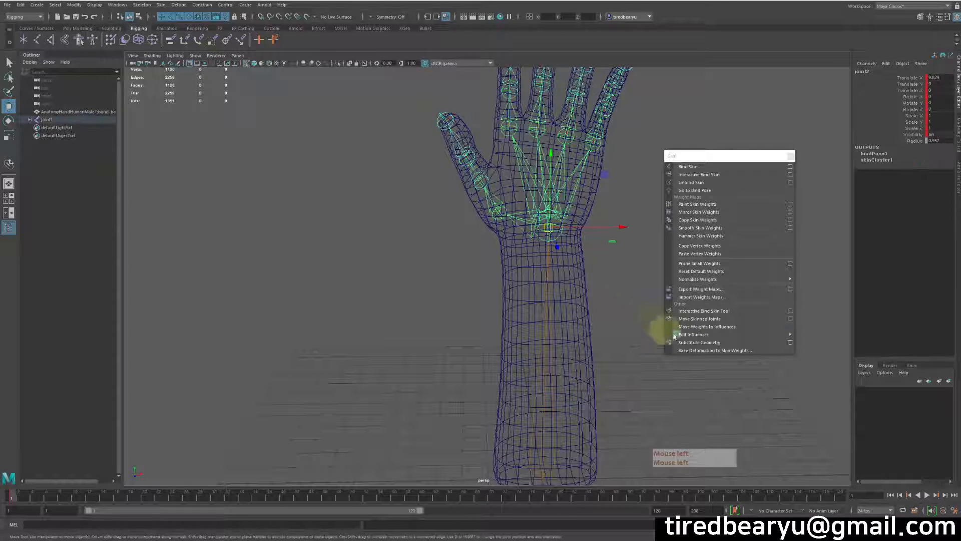
Use Move Skinned Joints to shift the wrist joint along the forearm to a Translate X of about 9.1
left_click(704, 319)
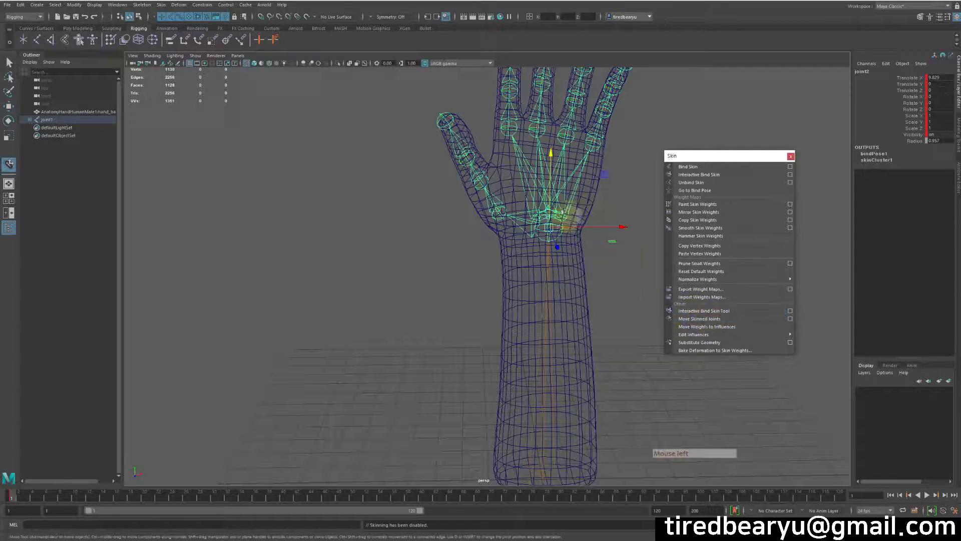
left_click_drag(550, 147, 553, 172)
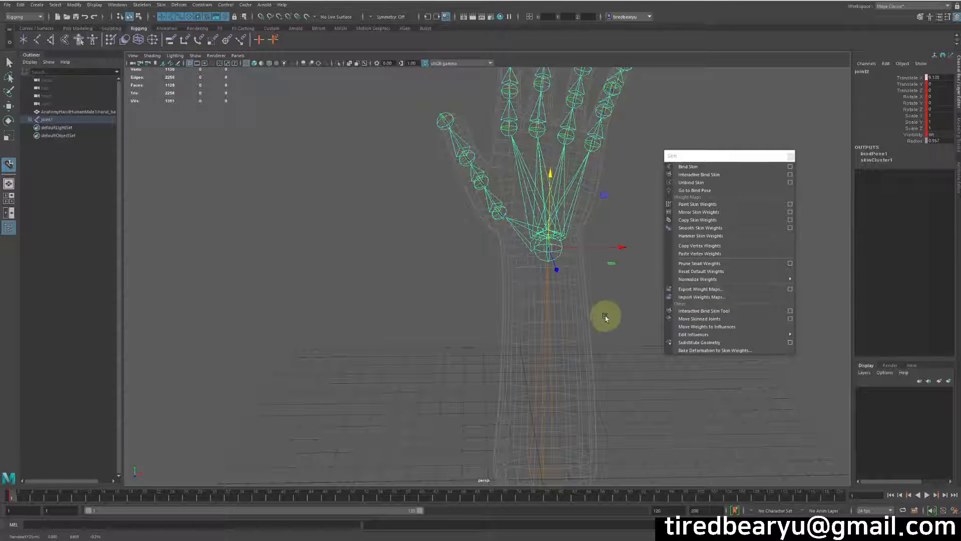
key("w")
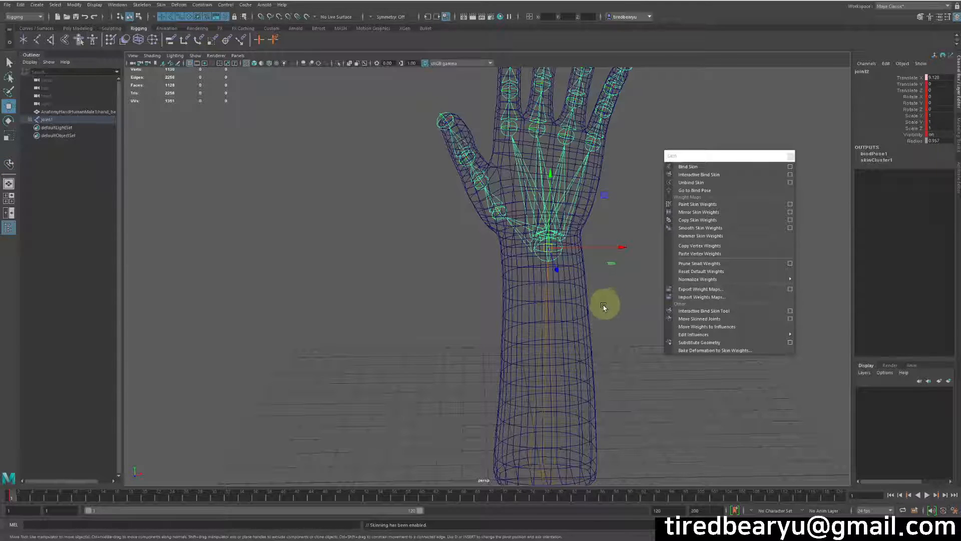
Test the wrist deformation by rotating the wrist joint in shaded display, undo the rotation, and return to wireframe
left_click(587, 314)
left_click(565, 221)
key("e")
key("5")
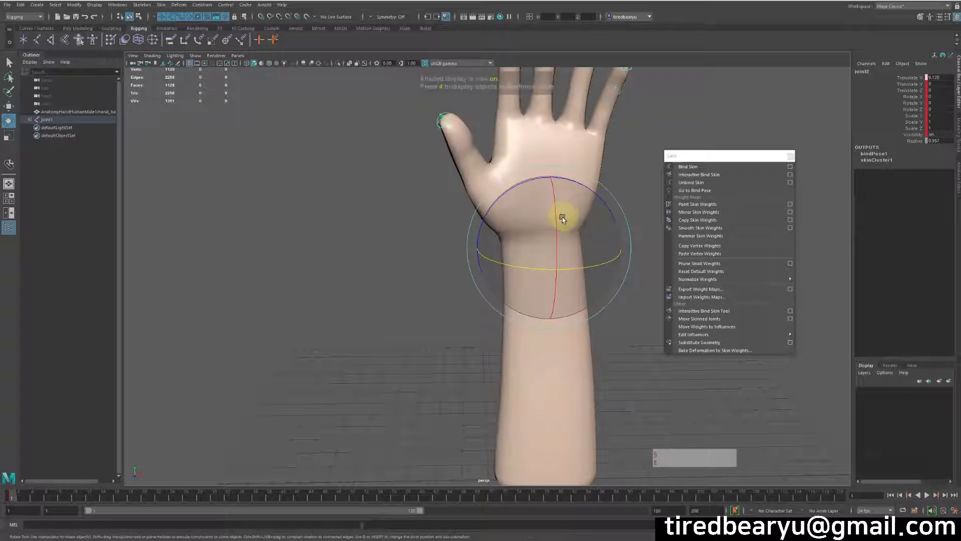
left_click_drag(554, 215, 558, 307)
key("z")
key("z")
key("4")
key("w")
Select the root joint at the forearm's base together with the hand mesh and unbind the skin
right_click_drag(558, 307, 596, 342, "alt")
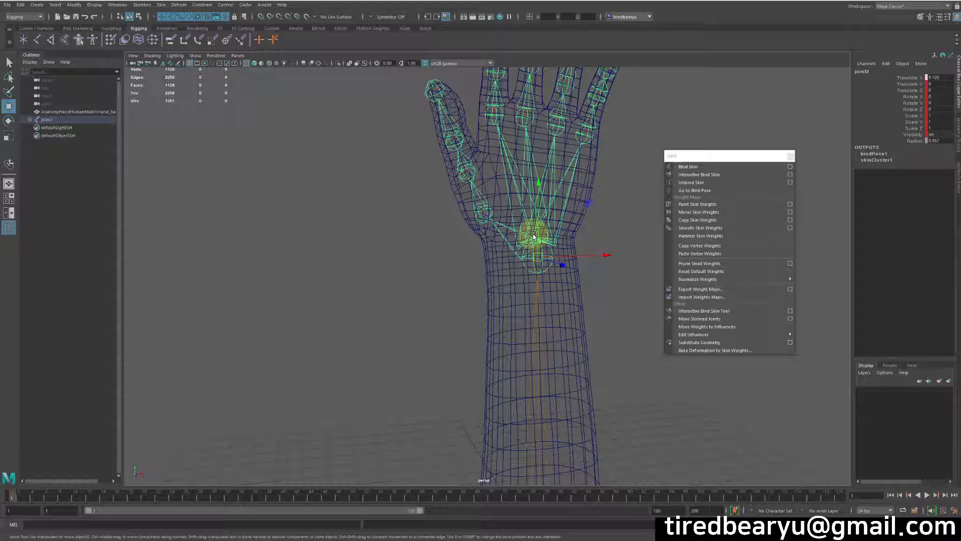
middle_click_drag(595, 385, 595, 323, "alt")
right_click_drag(595, 323, 540, 207, "alt")
left_click_drag(570, 325, 541, 299, "alt")
middle_click_drag(542, 299, 534, 318, "alt")
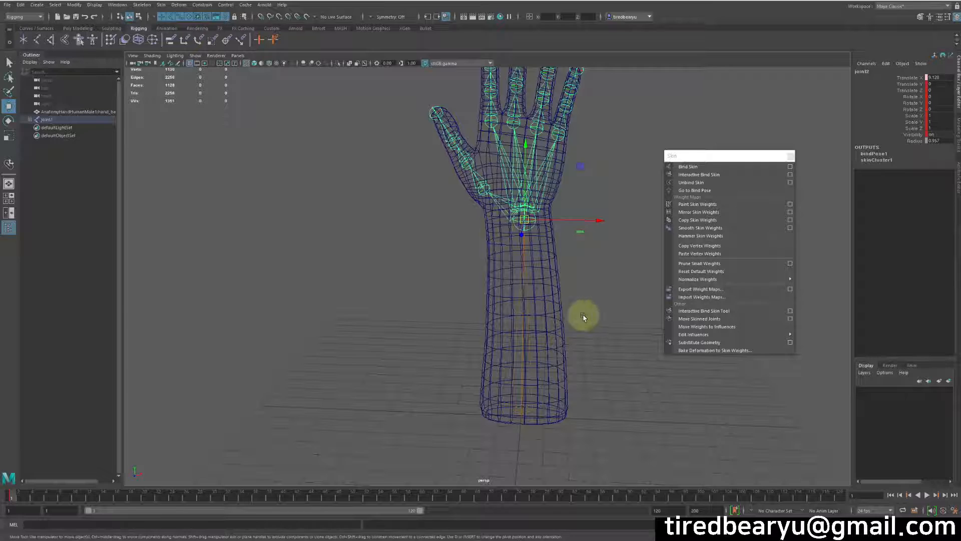
left_click_drag(581, 314, 579, 305, "alt")
left_click_drag(502, 432, 535, 511)
left_click(566, 357, "shift")
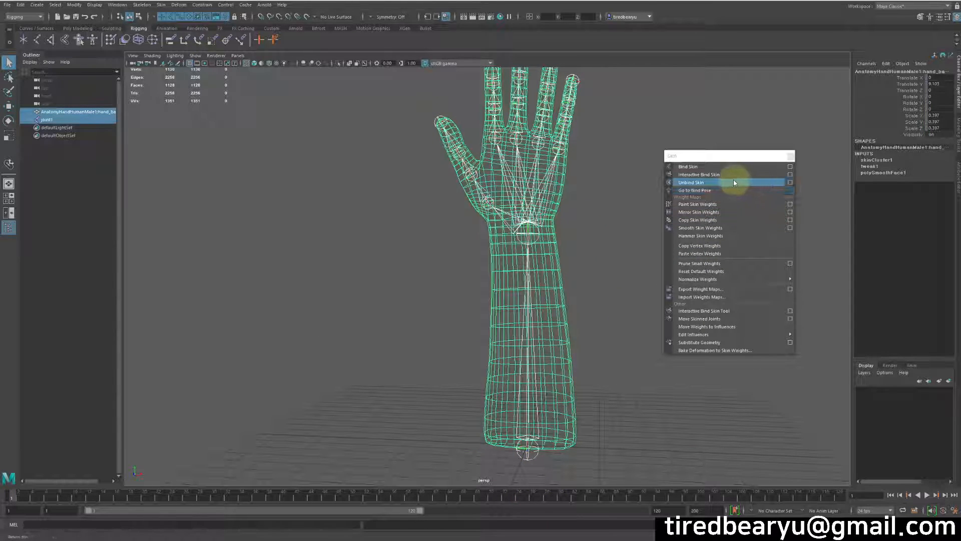
left_click(698, 183)
Select the wrist joint, try shifting its pivot down toward the forearm, and undo the attempts
left_click(522, 181)
key("d")
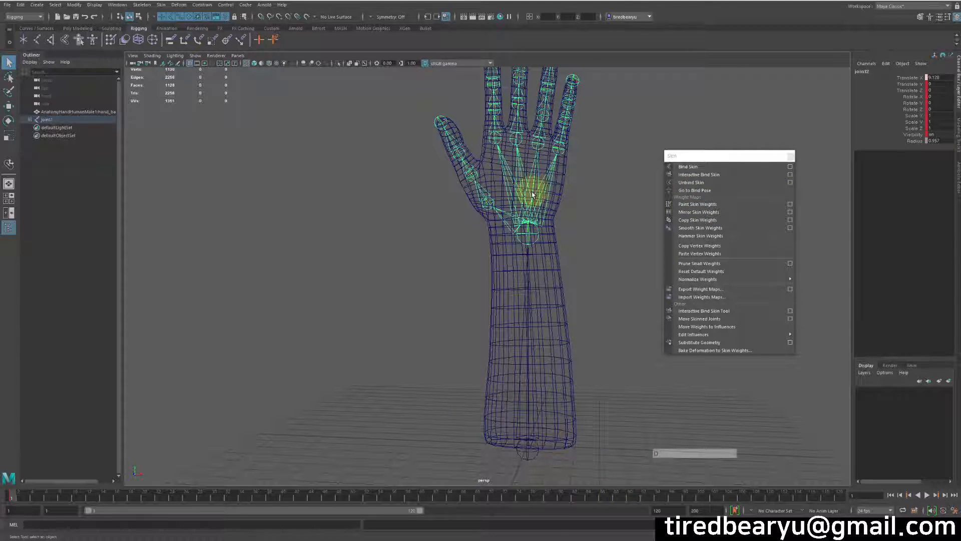
key("w")
middle_click_drag(530, 168, 531, 181)
key("ctrl+z")
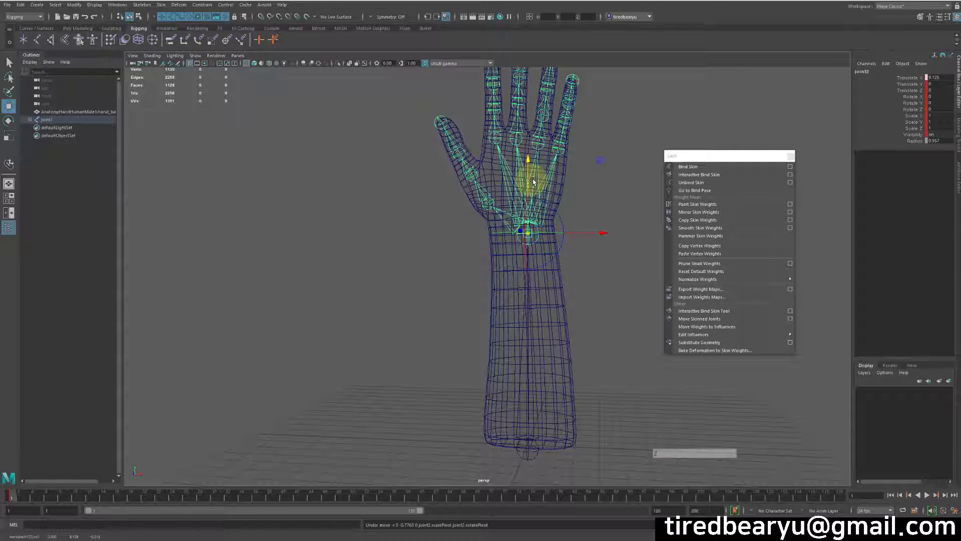
left_click_drag(531, 162, 534, 184)
key("ctrl+z")
Undo the remaining pivot shift and move only the wrist joint's pivot along the forearm to a Translate X of about 8.6
key("d")
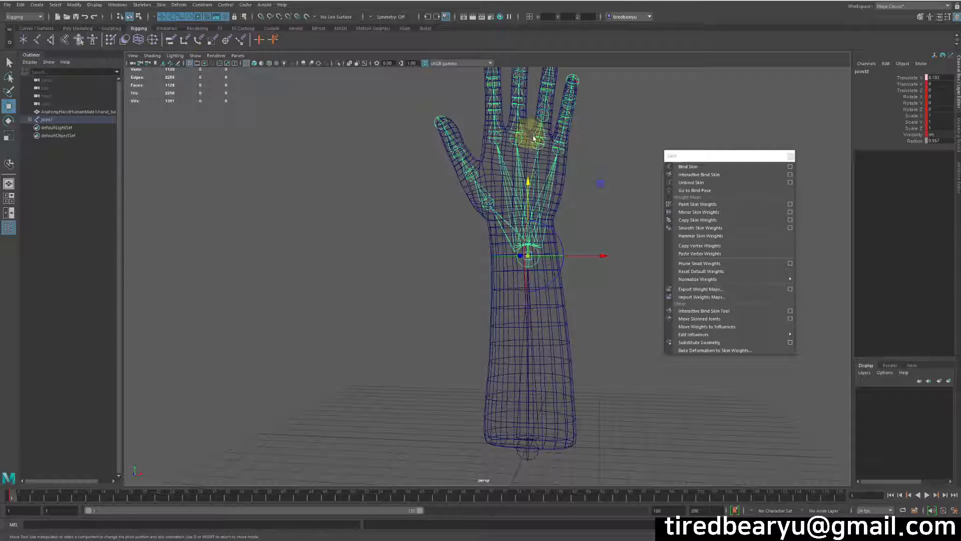
key("ctrl+z")
left_click_drag(526, 161, 526, 159)
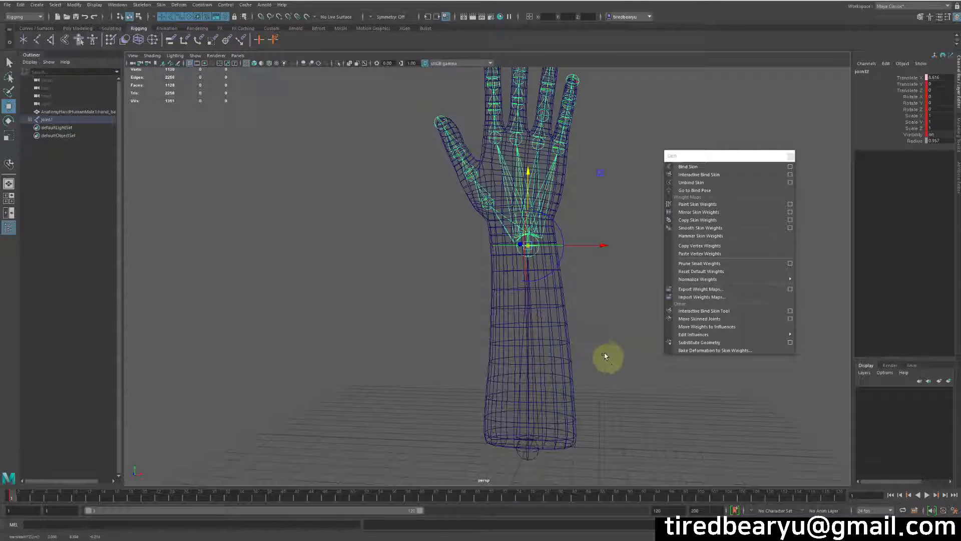
Bind the hand mesh to the skeleton again, using the root joint at the forearm's base
left_click(529, 450)
key("w")
left_click(573, 403, "shift")
left_click(711, 166)
left_click(626, 415)
Use Move Skinned Joints to shift the wrist joint up toward the palm to a Translate X of about 9.5
left_click(691, 318)
left_click(524, 234)
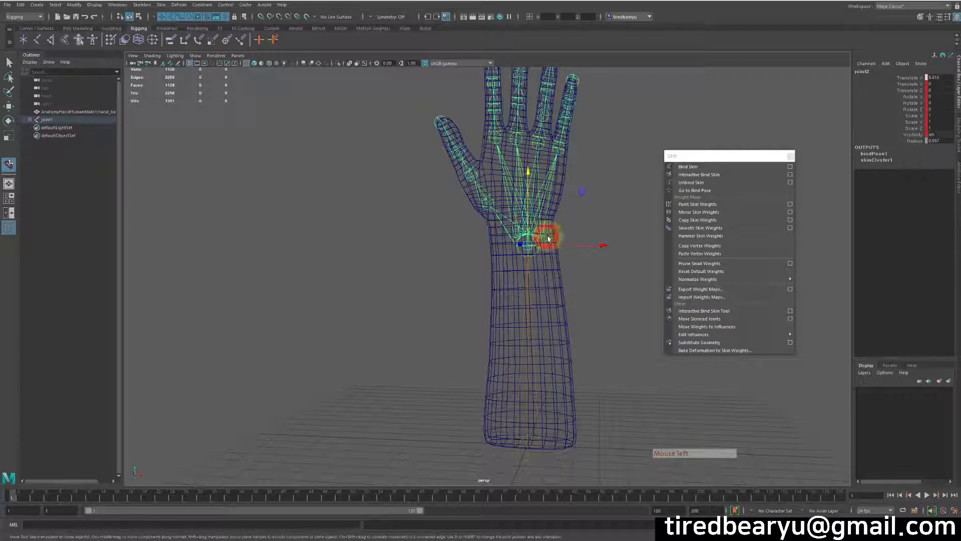
left_click(699, 318)
left_click_drag(517, 238, 538, 181)
left_click(539, 246)
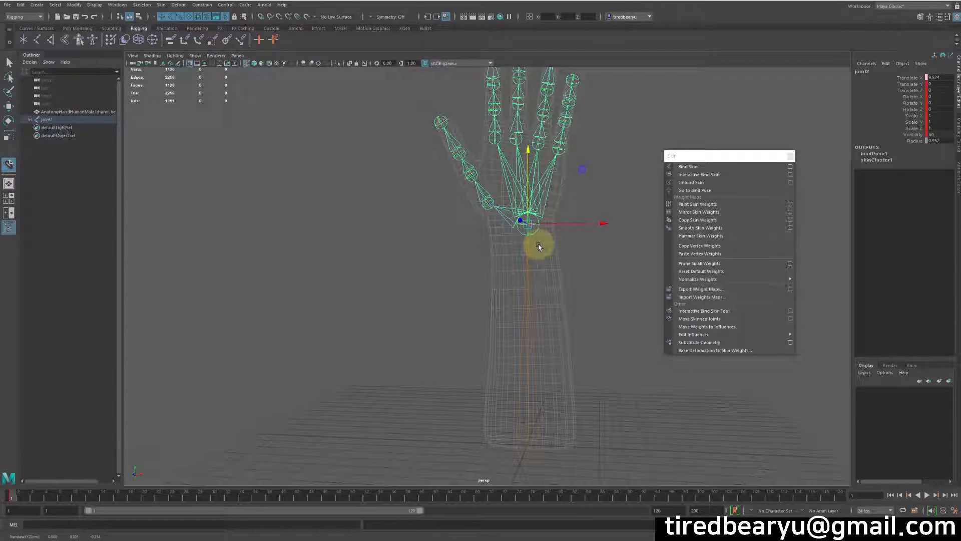